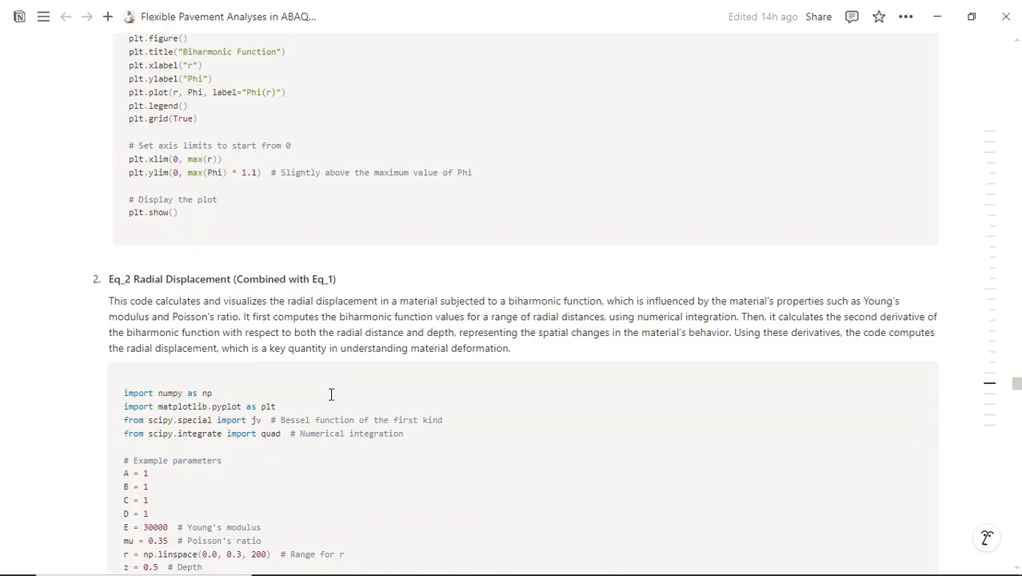
Review the Python code sections from Eq_2 Radial Displacement through Eq_7 Shear Stresses, down to the Module 6 heading
scroll(331, 394, down, 6)
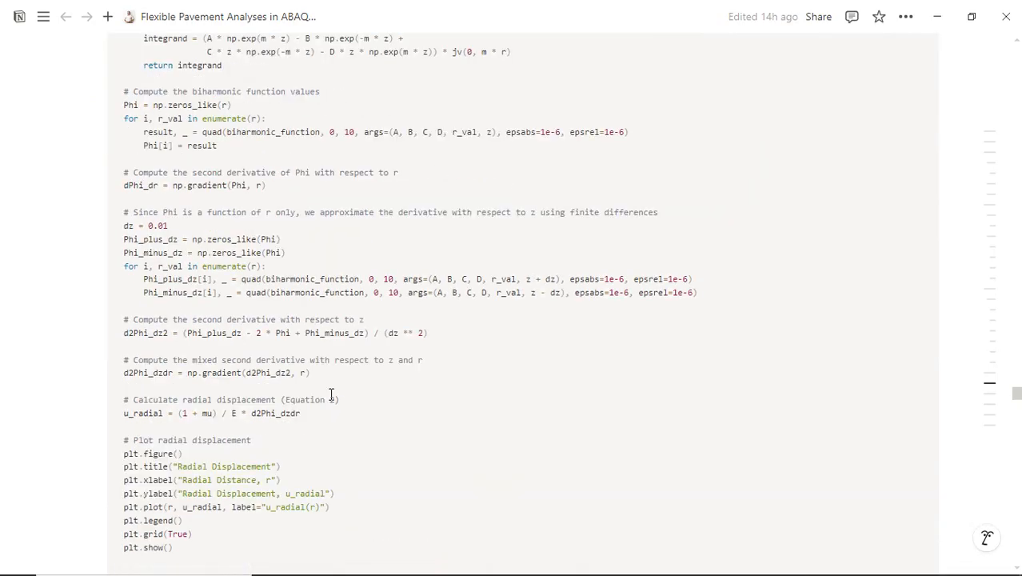
scroll(331, 393, down, 4)
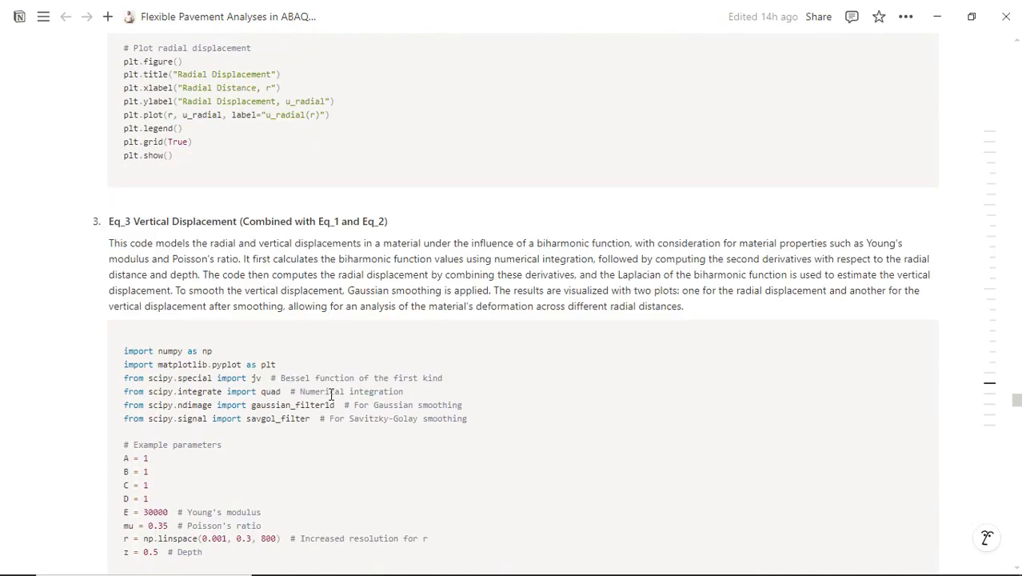
scroll(331, 394, down, 8)
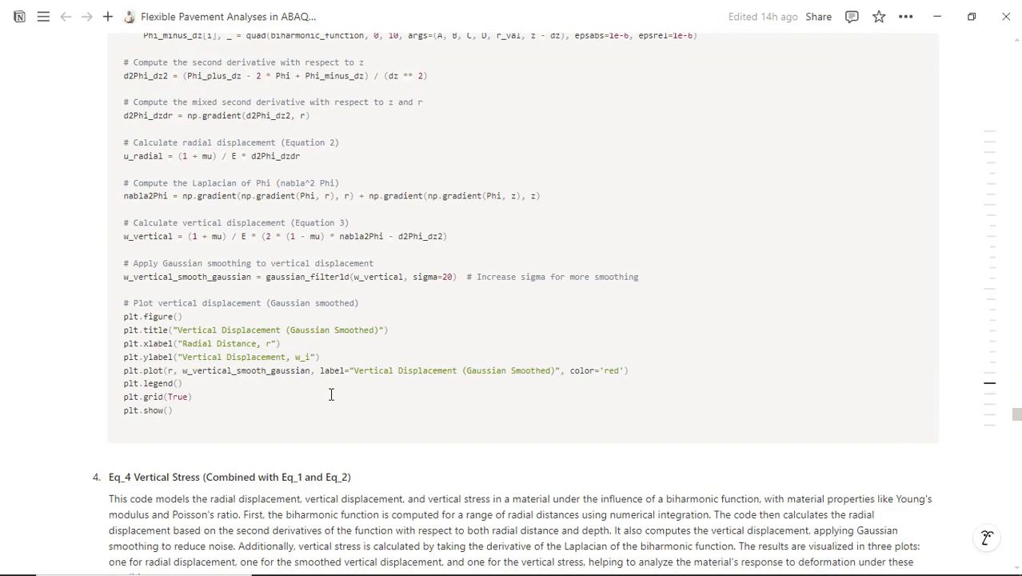
scroll(331, 393, down, 7)
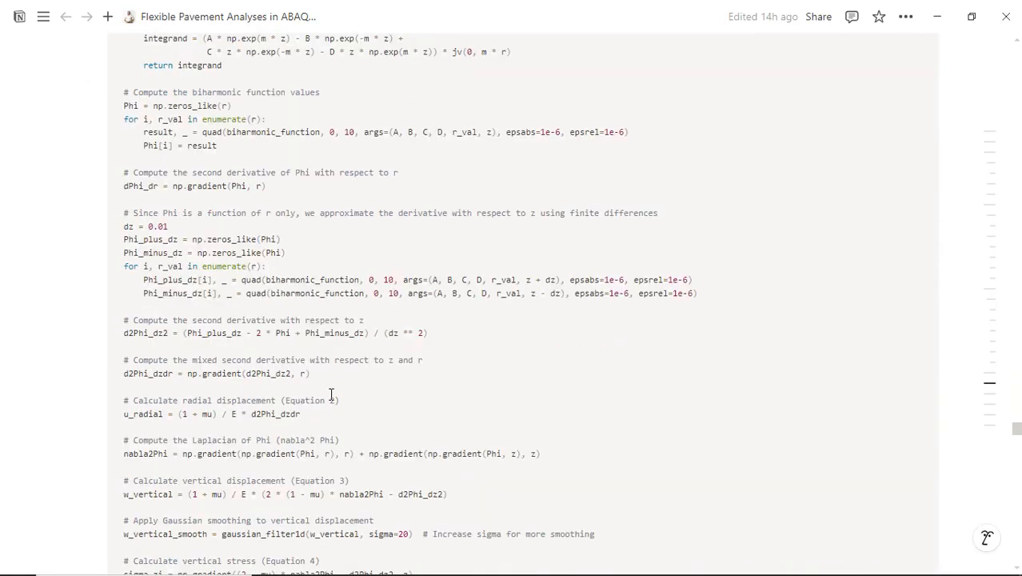
scroll(331, 394, down, 7)
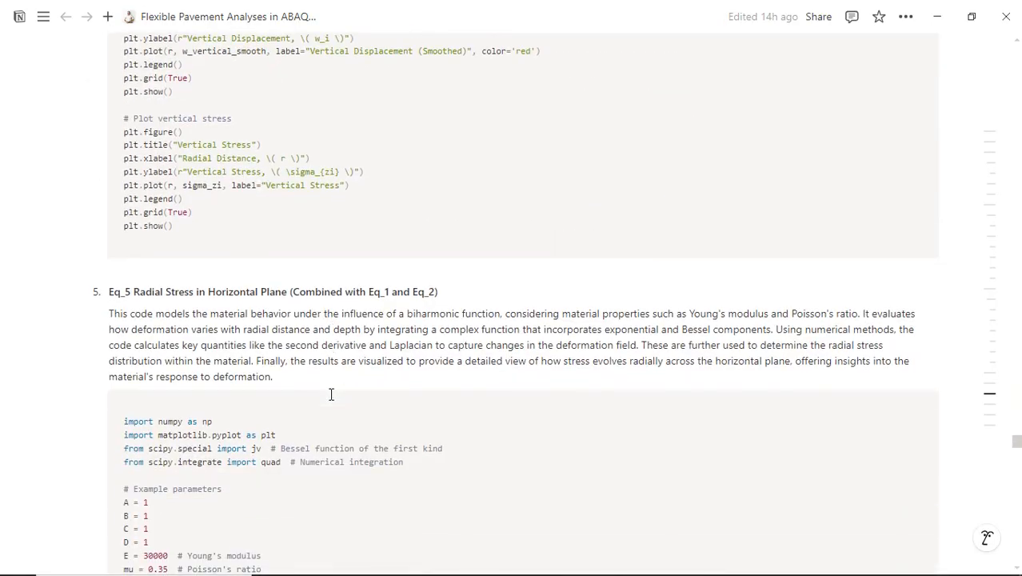
scroll(331, 394, down, 7)
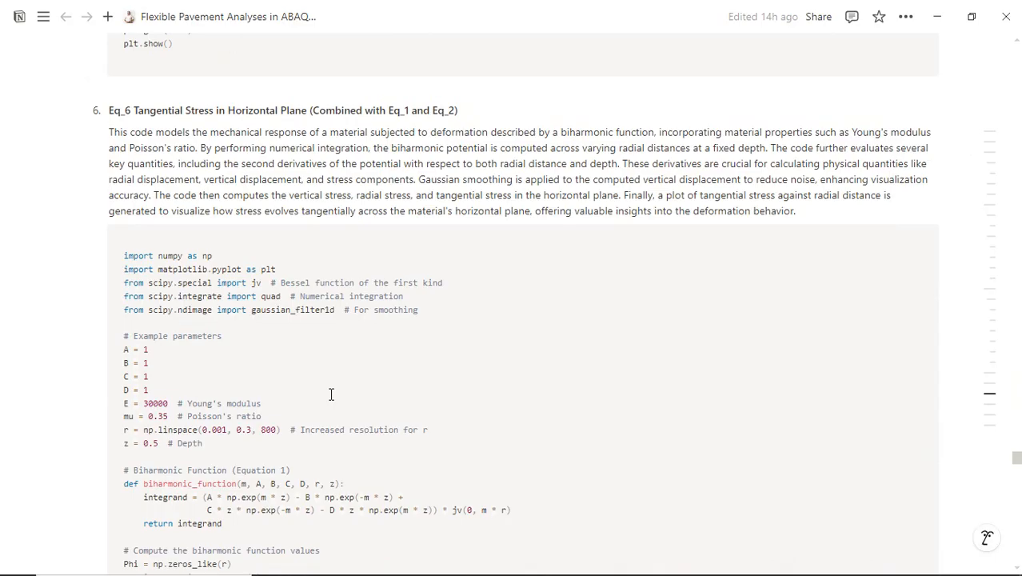
scroll(332, 394, down, 6)
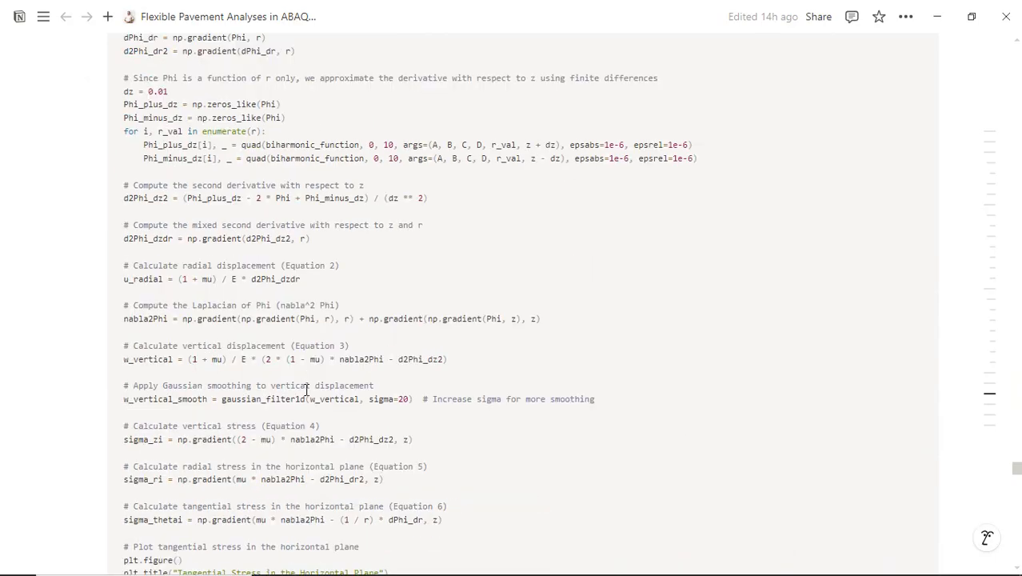
scroll(306, 389, down, 3)
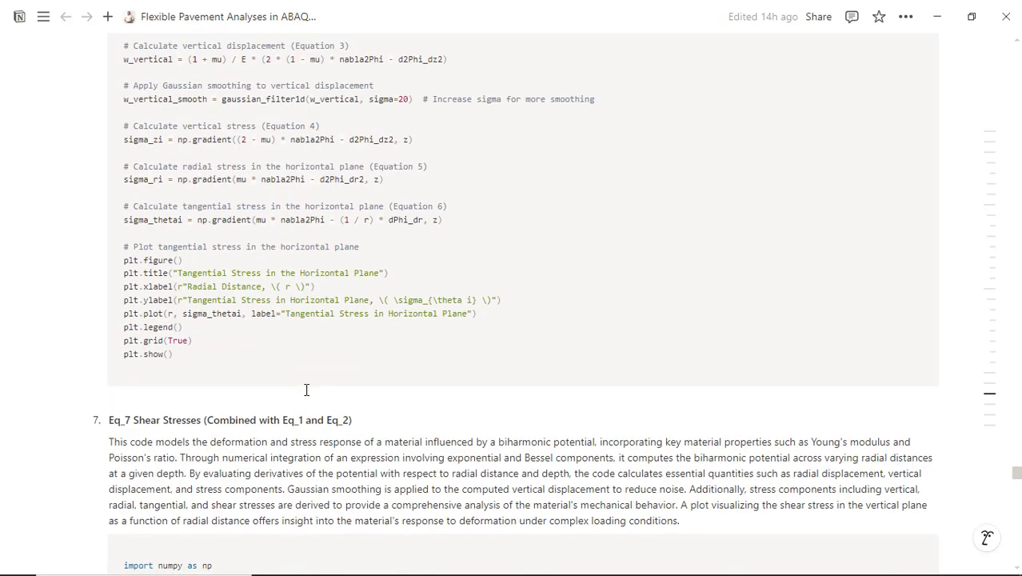
scroll(306, 390, down, 1)
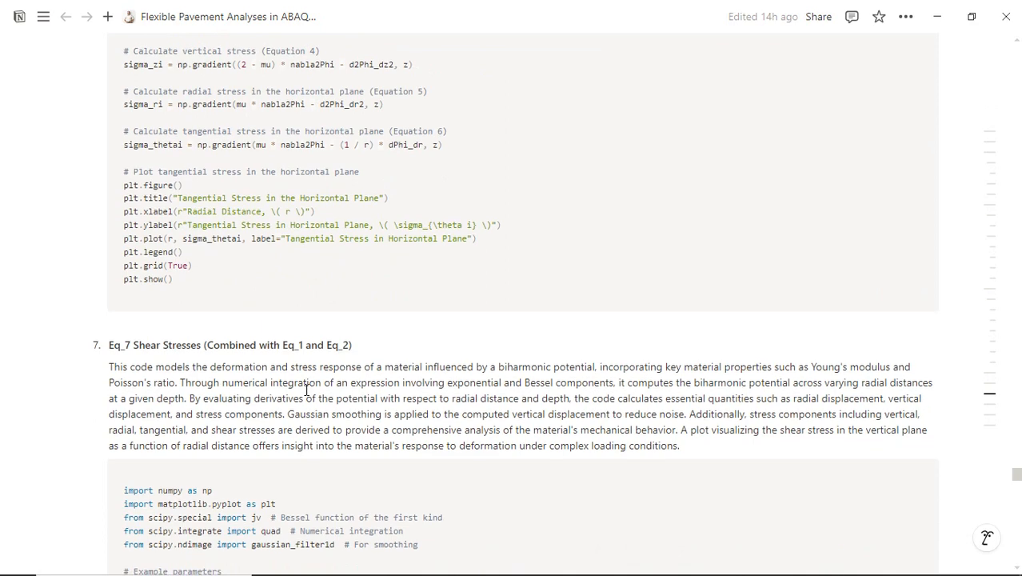
scroll(287, 383, down, 1)
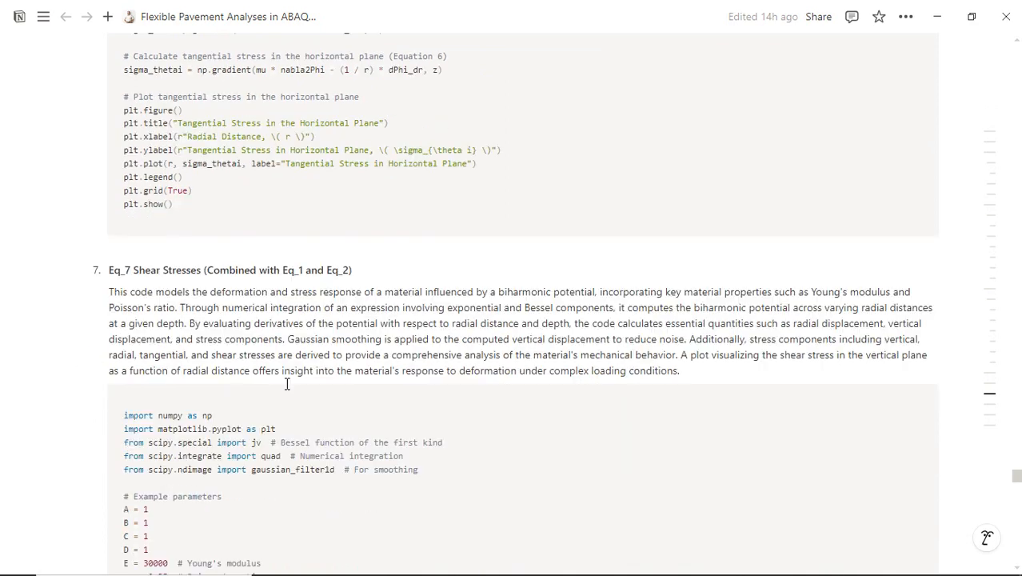
scroll(287, 384, down, 10)
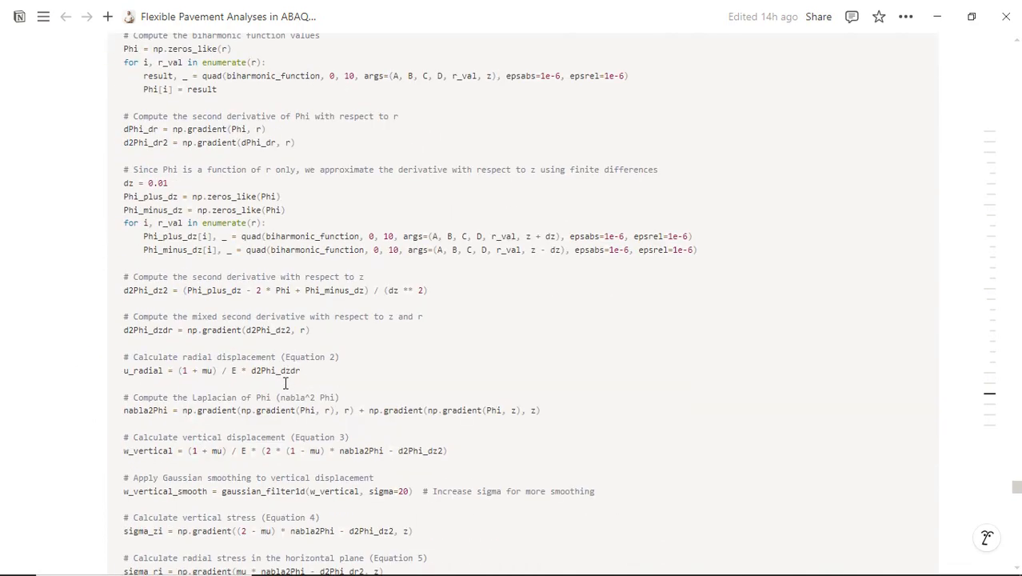
scroll(286, 384, down, 8)
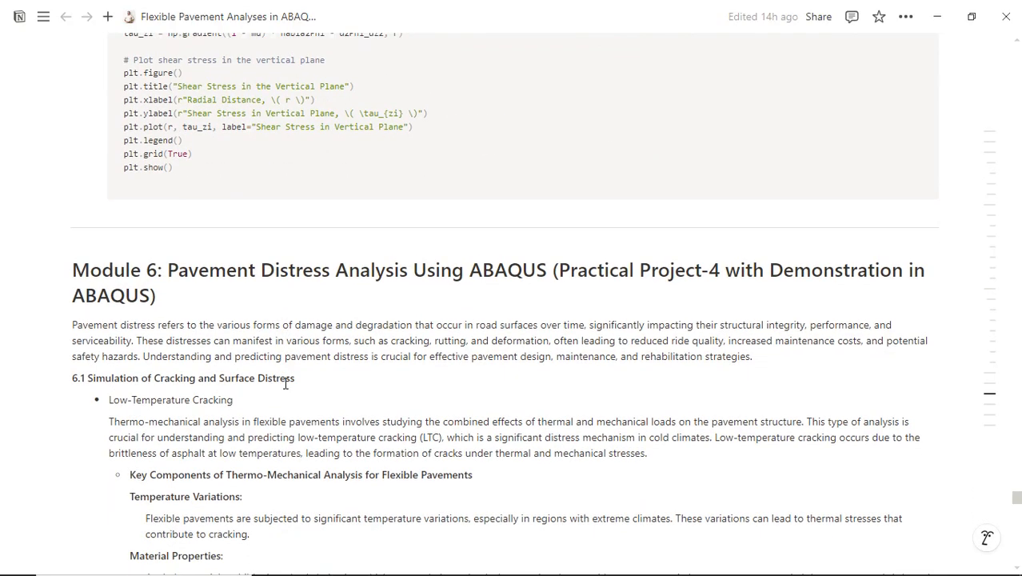
scroll(285, 384, down, 1)
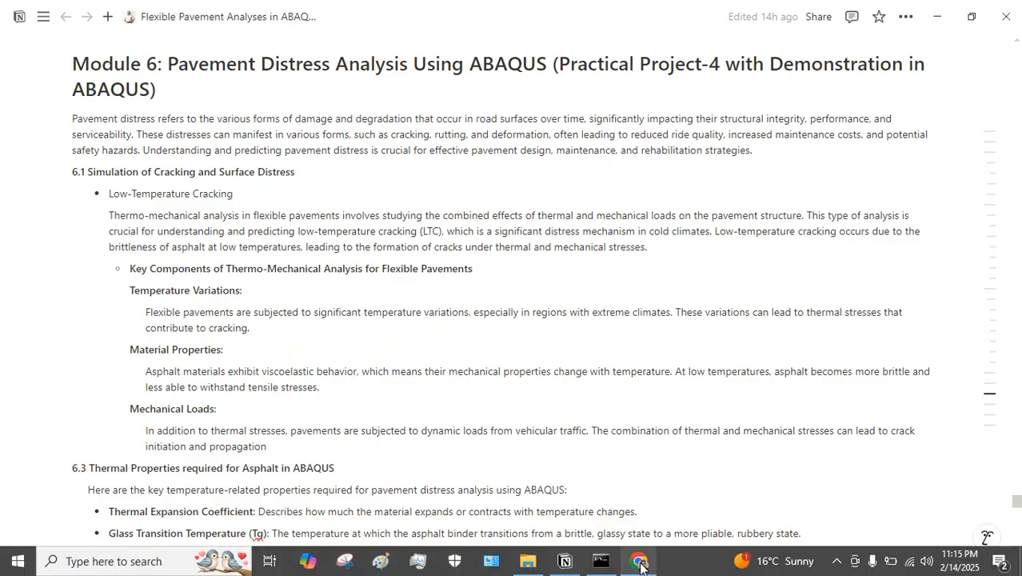
Switch to the Chrome window showing the GitHub profile and view its popular repositories
mouse_move(640, 565)
click(637, 492)
click(640, 565)
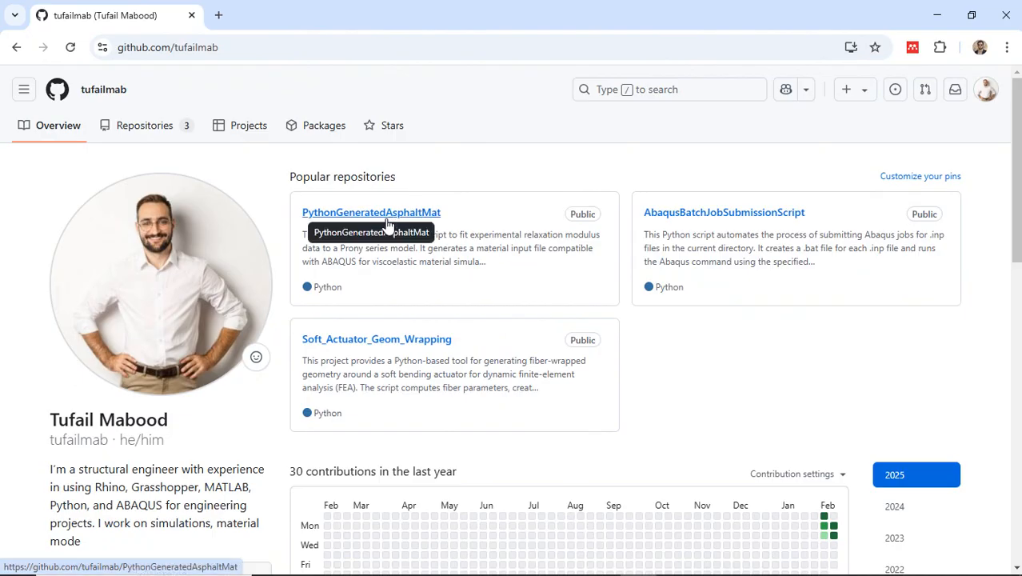
Return to the Notion course notes and read Module 6 on cracking, thermal properties of asphalt and thermal effects on pavement performance
mouse_move(647, 572)
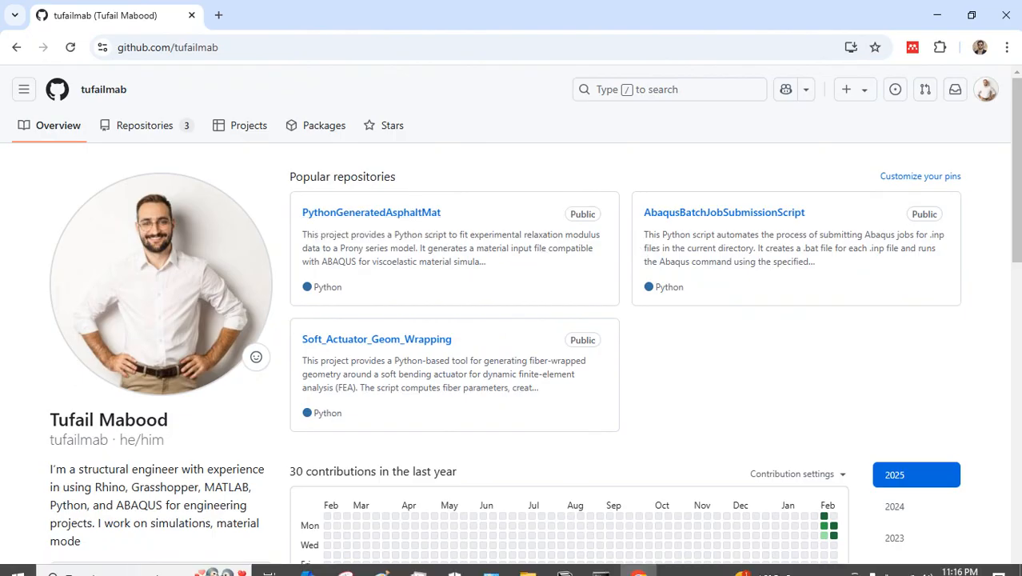
mouse_move(565, 560)
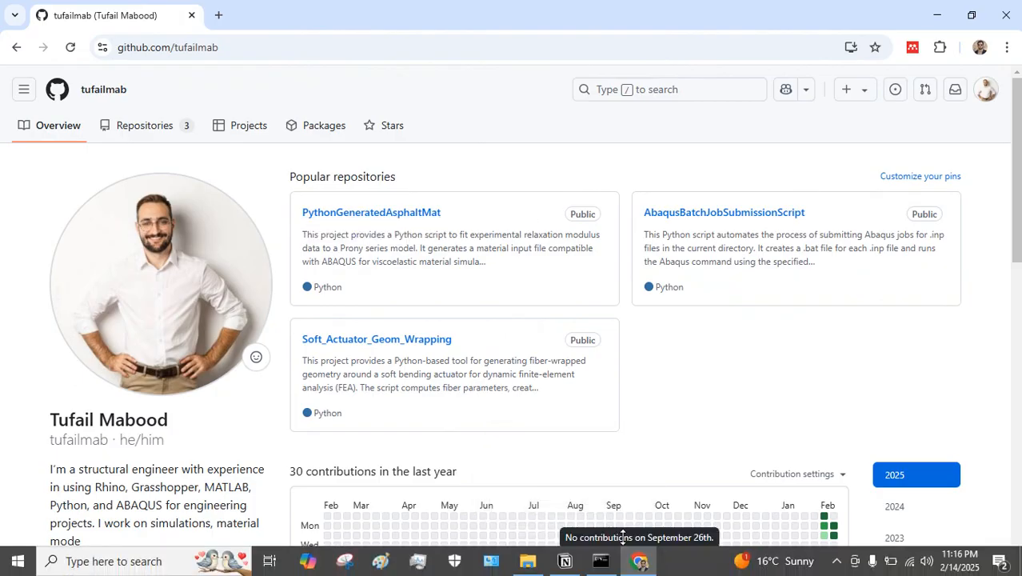
click(564, 563)
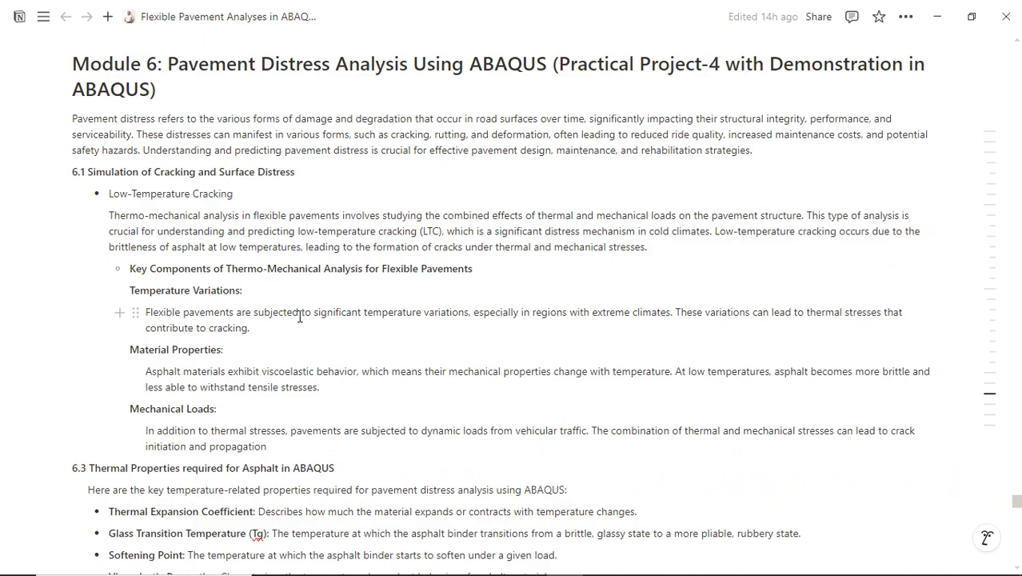
scroll(347, 365, down, 2)
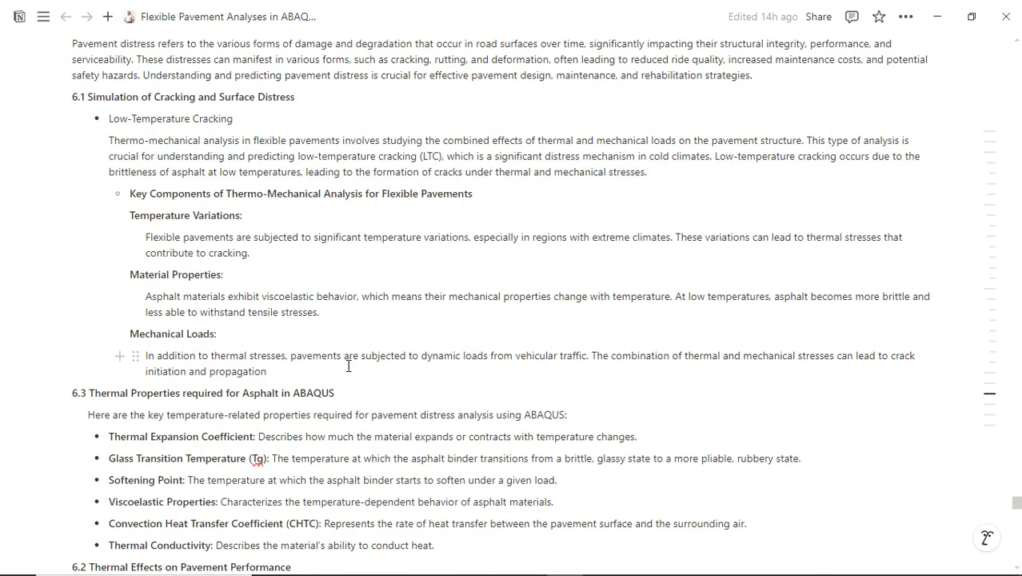
scroll(348, 366, down, 2)
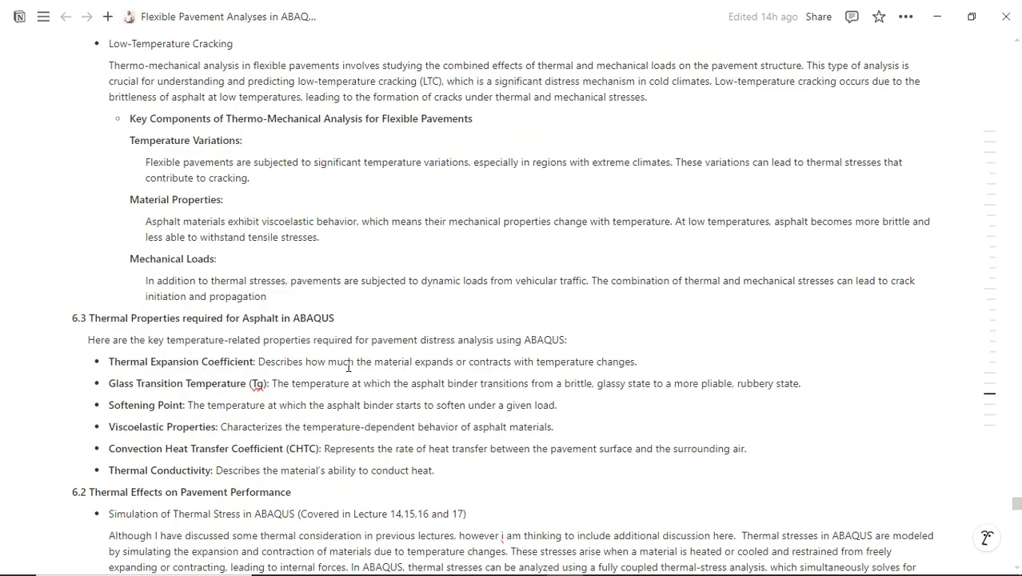
scroll(348, 366, down, 4)
scroll(348, 366, down, 1)
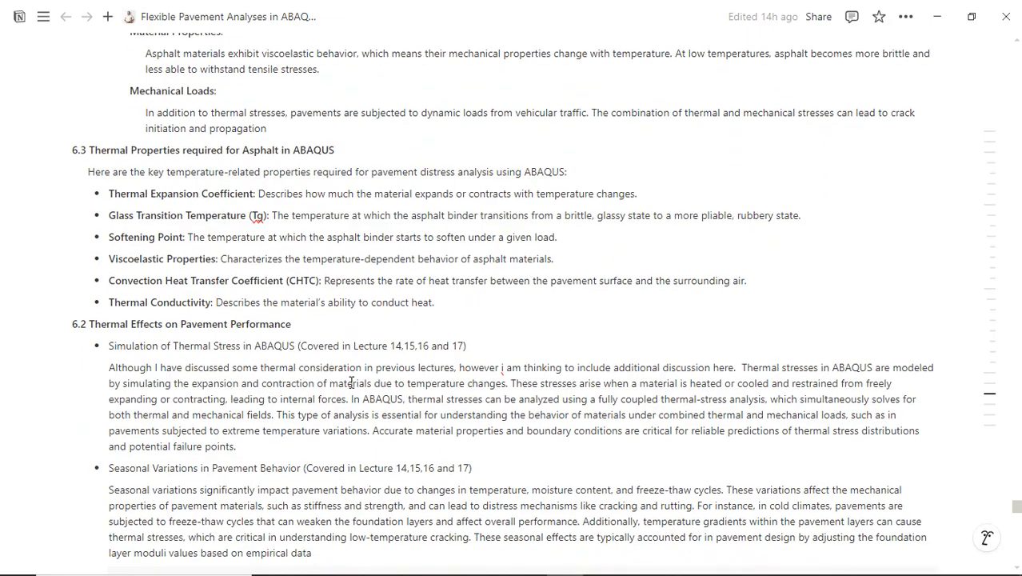
scroll(412, 398, down, 1)
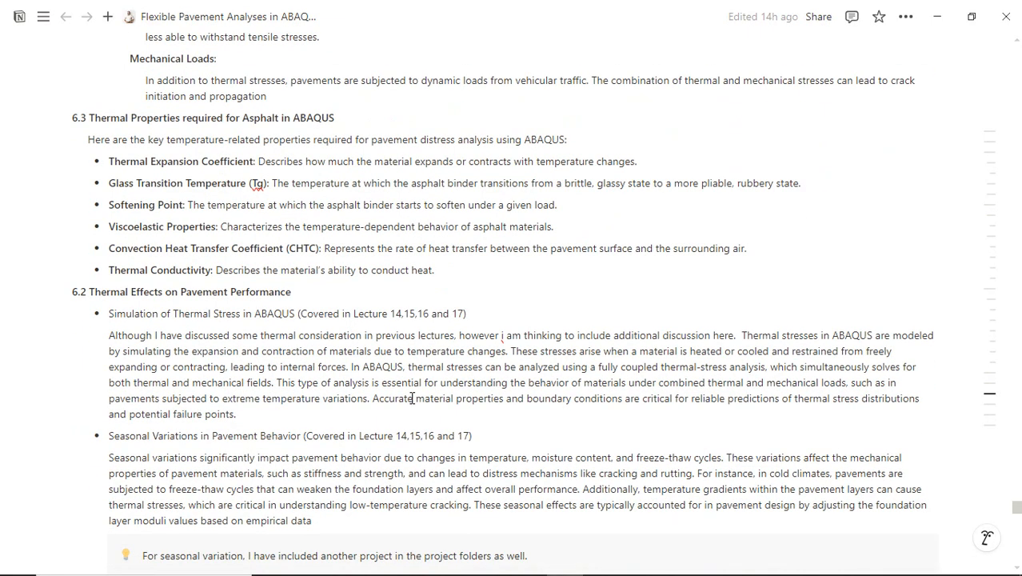
Examine Module 7 on soil models in ABAQUS, focusing on the Defining Soil Models in ABAQUS points under 7.1
scroll(412, 397, down, 20)
scroll(412, 398, up, 5)
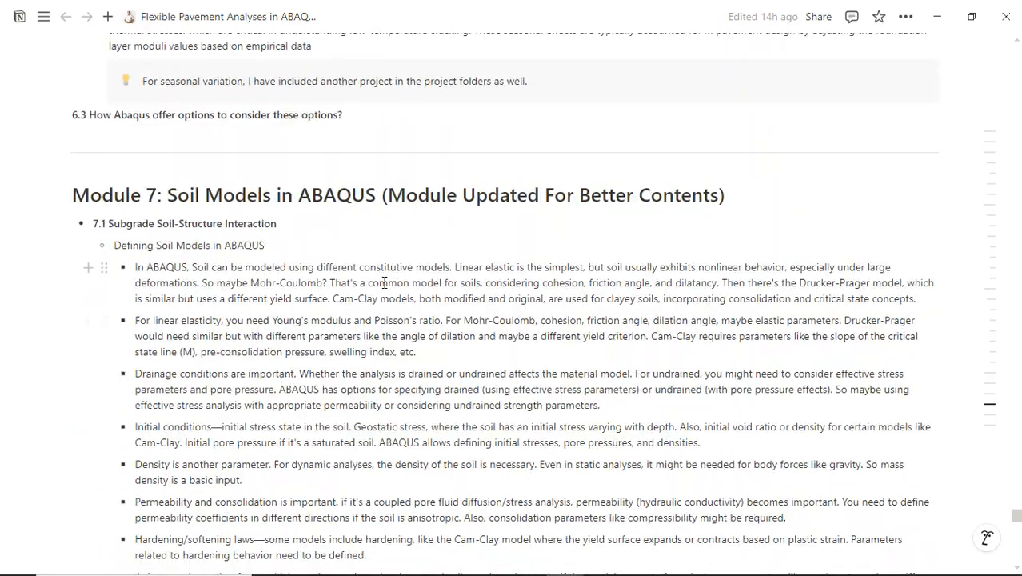
scroll(385, 282, down, 2)
scroll(385, 282, down, 4)
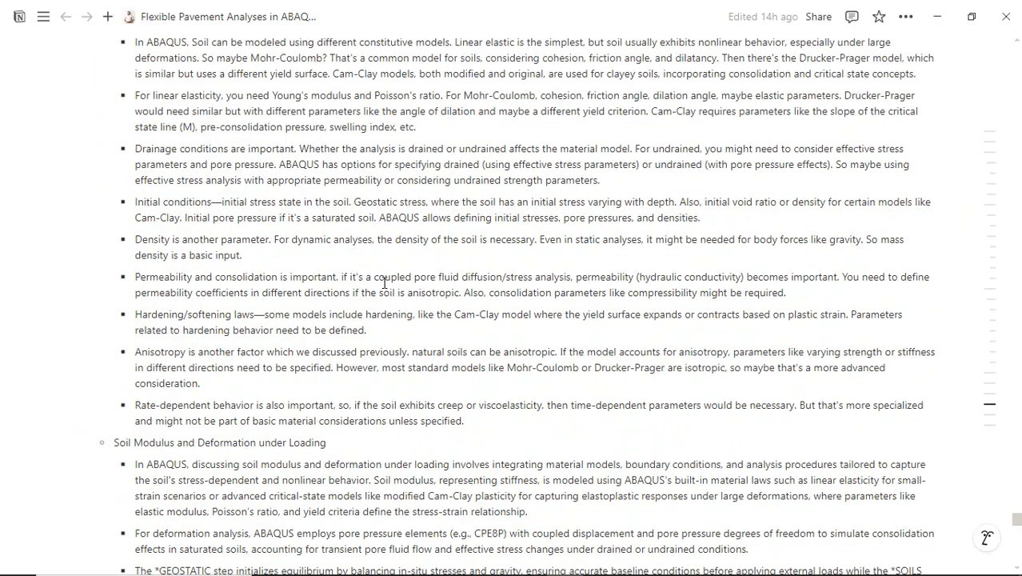
scroll(384, 282, up, 2)
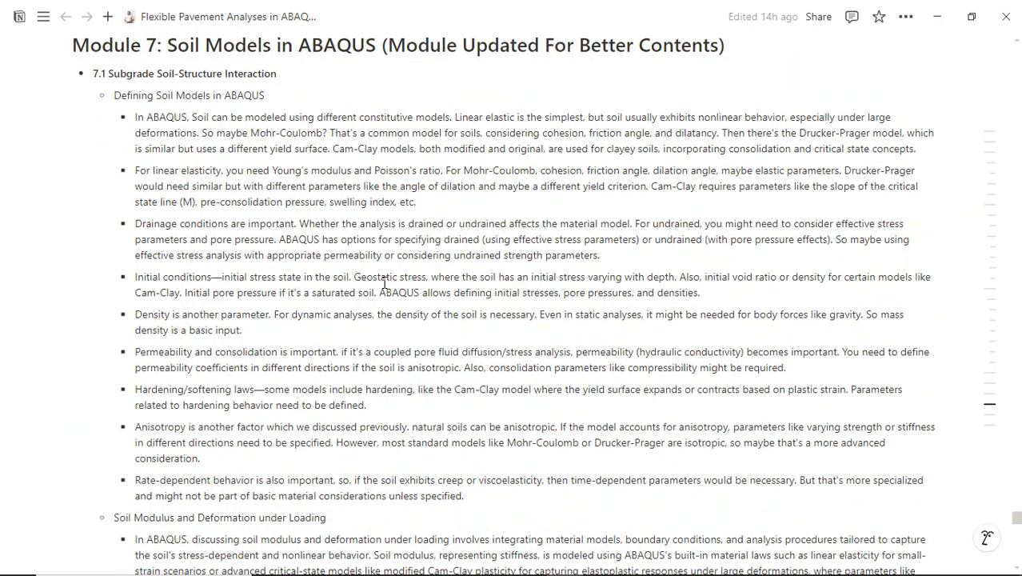
scroll(385, 282, up, 2)
scroll(384, 282, down, 2)
Switch to Abaqus/CAE, show the Multi-Layered Road model in the Assembly module and color-code it by Parts
mouse_move(668, 566)
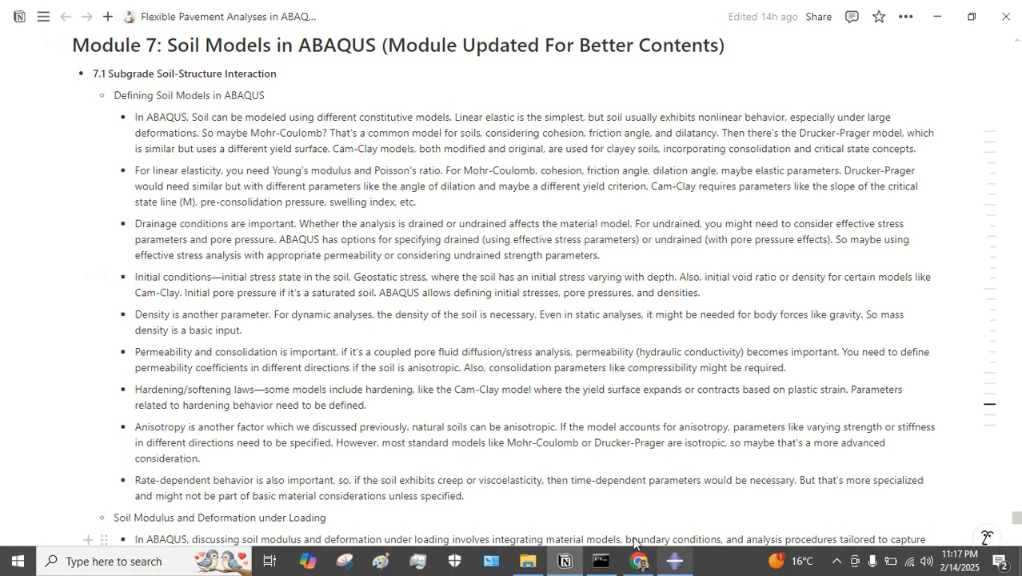
click(677, 563)
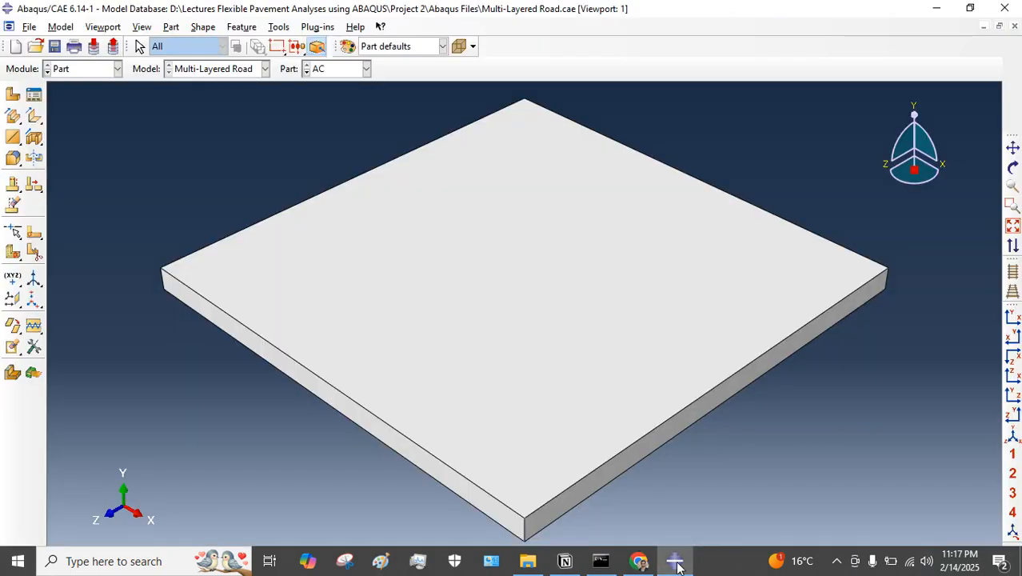
click(229, 68)
click(228, 69)
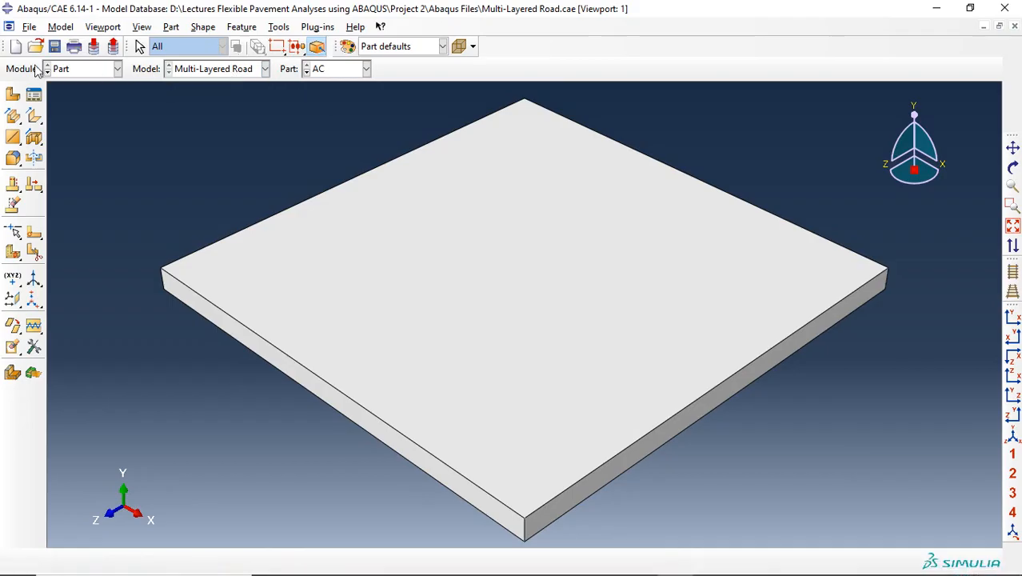
click(73, 69)
click(75, 111)
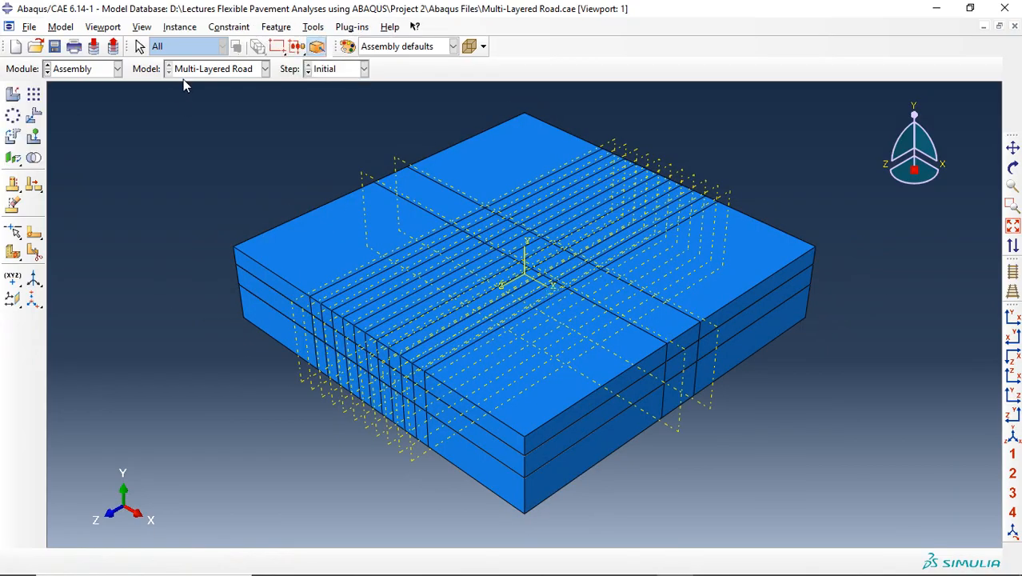
click(391, 46)
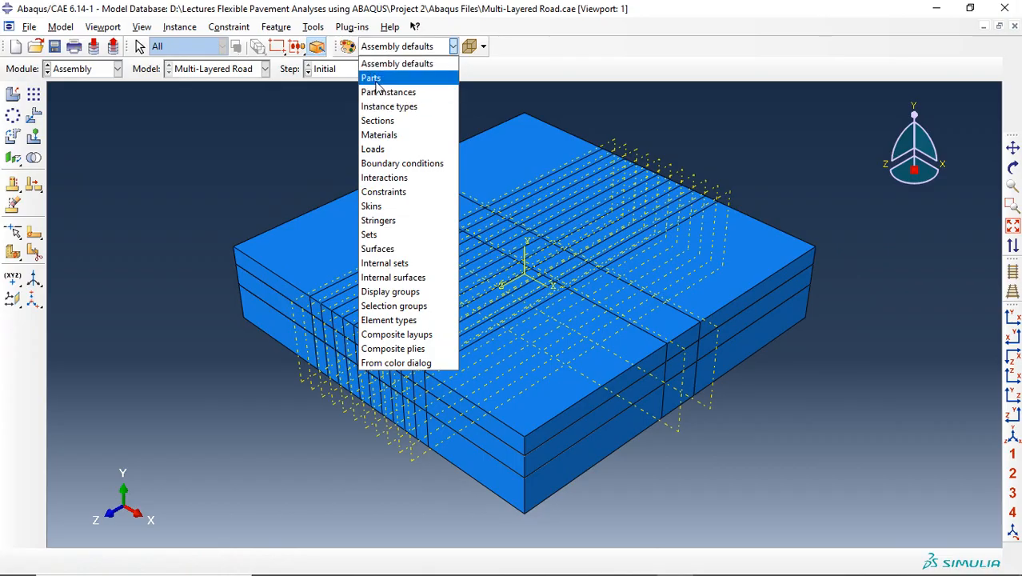
click(384, 76)
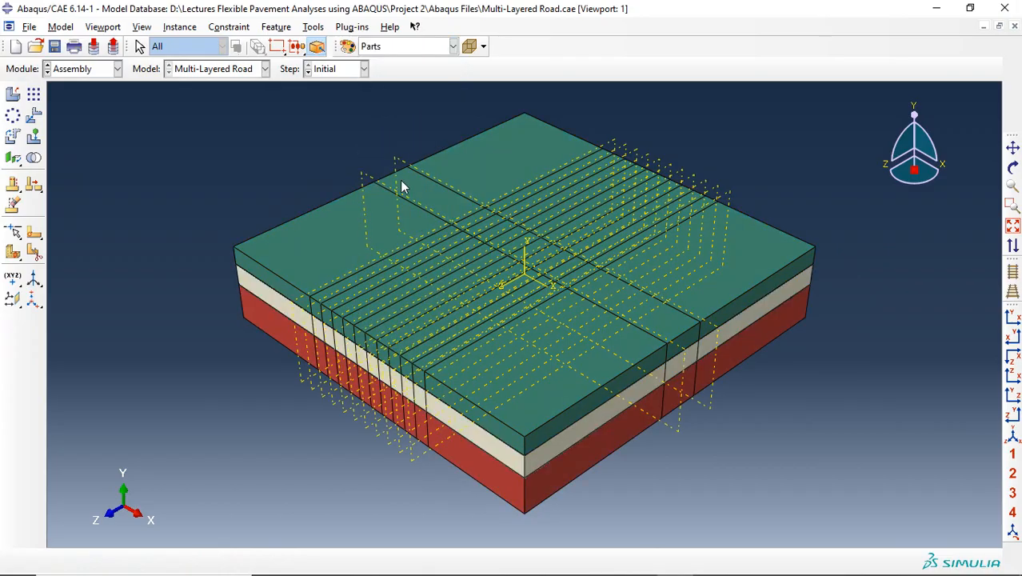
Show the loads and boundary conditions of the road model in the Load module for the Tyre Pass step
click(81, 69)
click(74, 155)
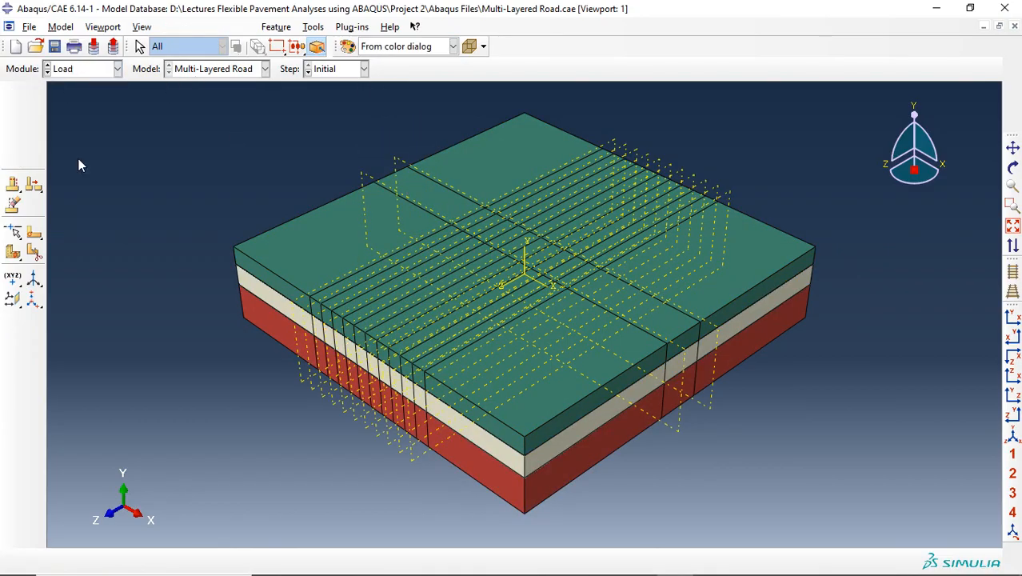
click(332, 71)
click(332, 97)
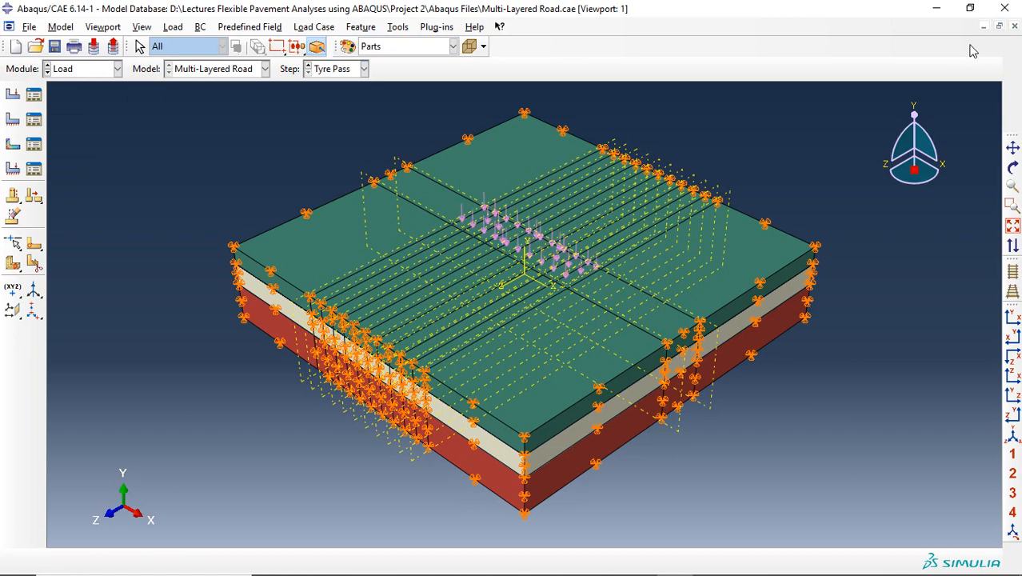
Restore the Abaqus/CAE window from full screen and shrink and reposition it so the Module 7 heading and first bullets stay readable
click(970, 8)
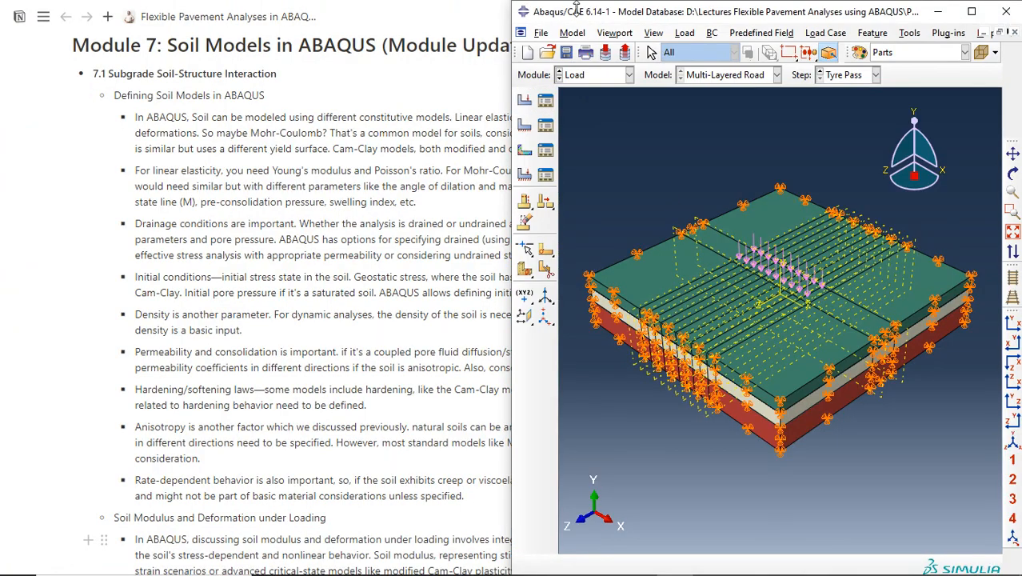
drag(625, 16, 582, 214)
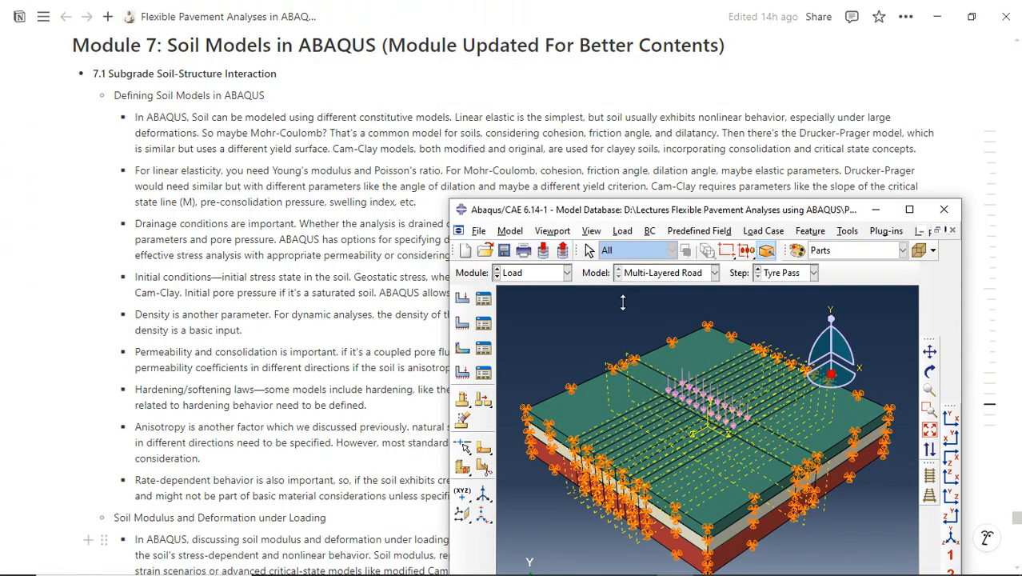
drag(623, 302, 664, 219)
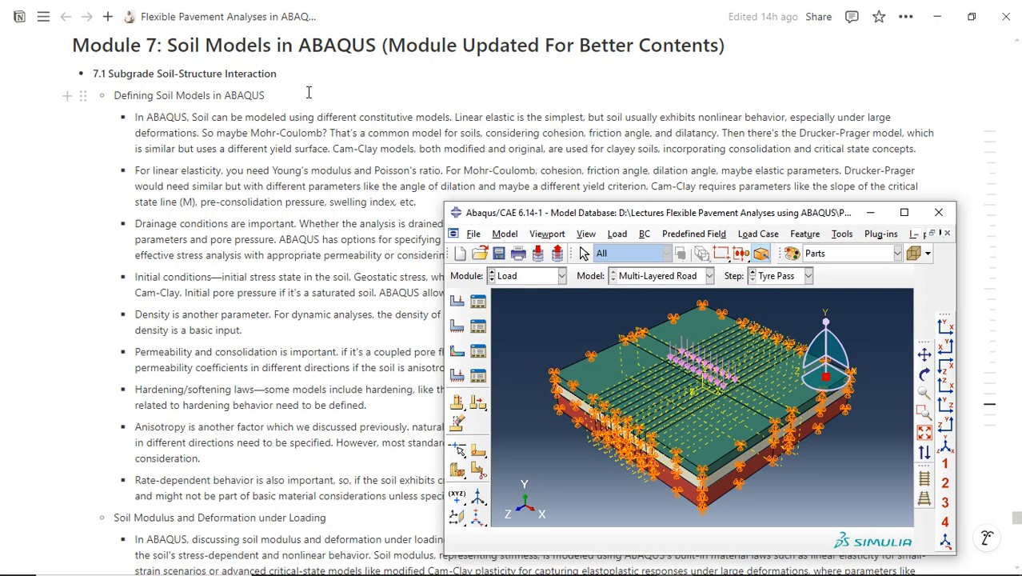
Return to the course notes and hyphenate "debonding" as "de-bonding" in the bullets under Pavement-Soil Interaction and Stress Distribution
click(293, 143)
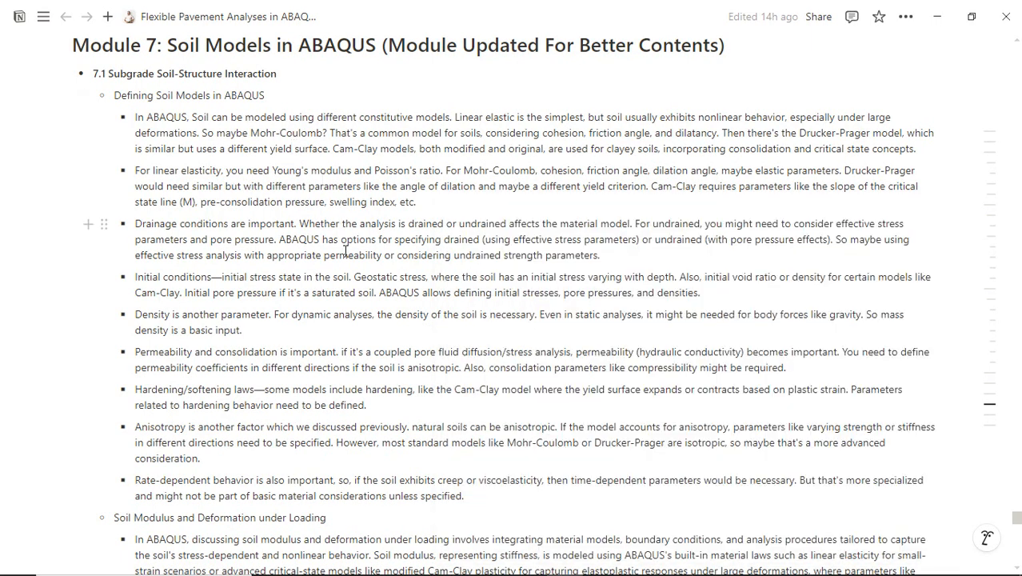
scroll(345, 251, down, 3)
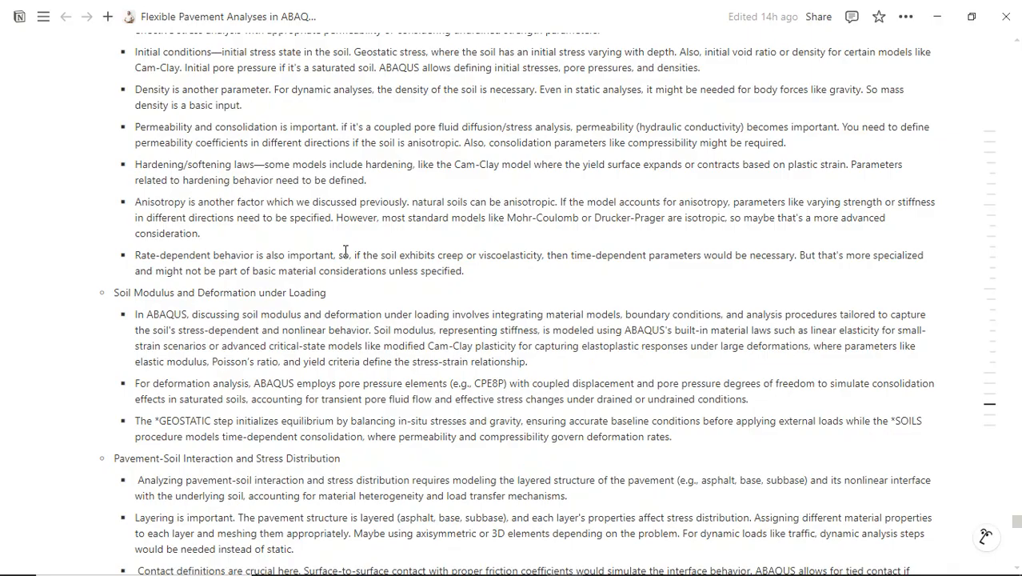
scroll(346, 251, down, 2)
scroll(346, 251, down, 5)
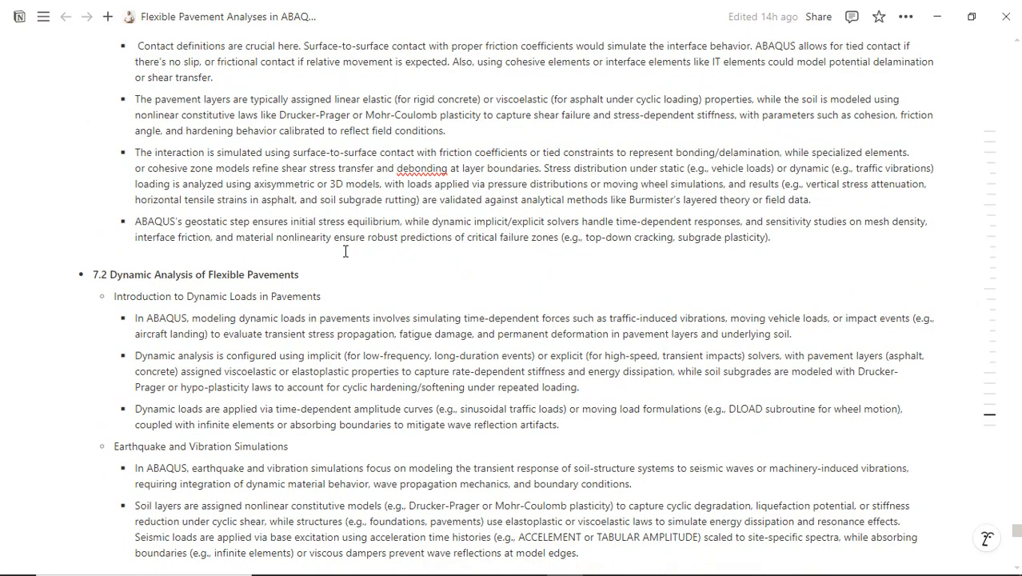
click(408, 167)
text(-)
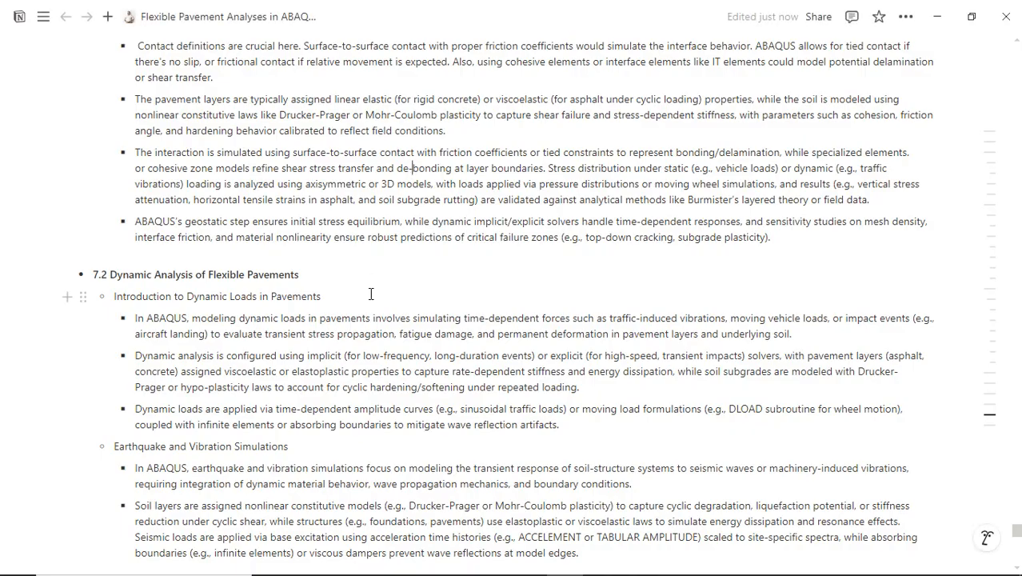
Bring the Abaqus/CAE window over the notes and examine section 7.1 and the seasonal variations text above Module 7 beside the road model
scroll(371, 295, down, 1)
click(672, 563)
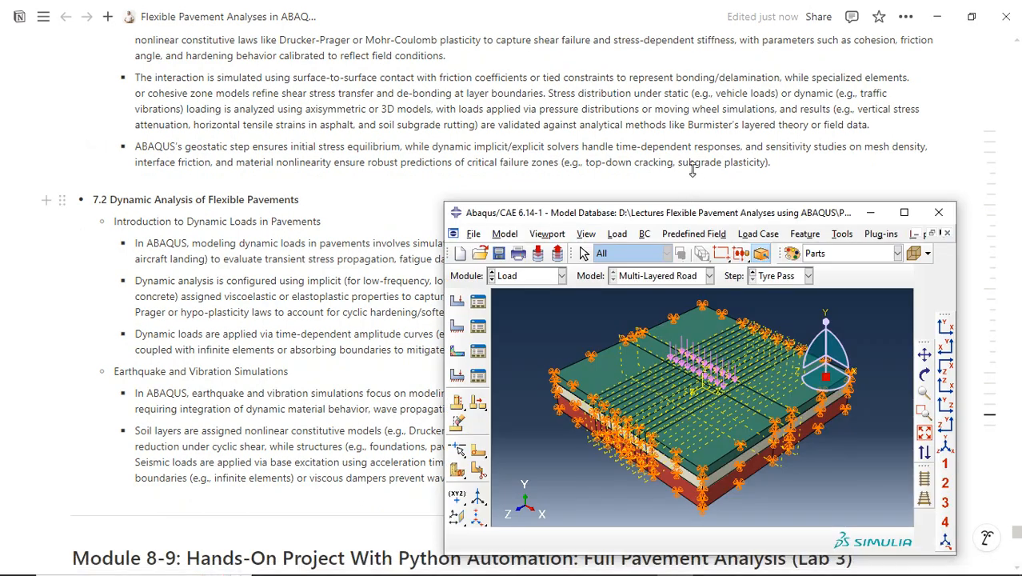
drag(682, 220, 716, 152)
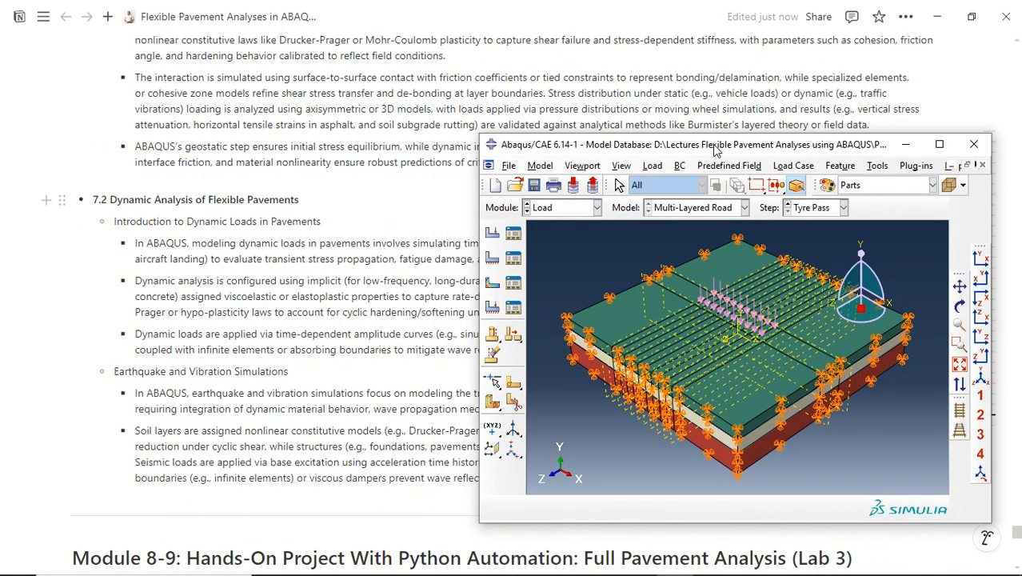
scroll(222, 358, up, 10)
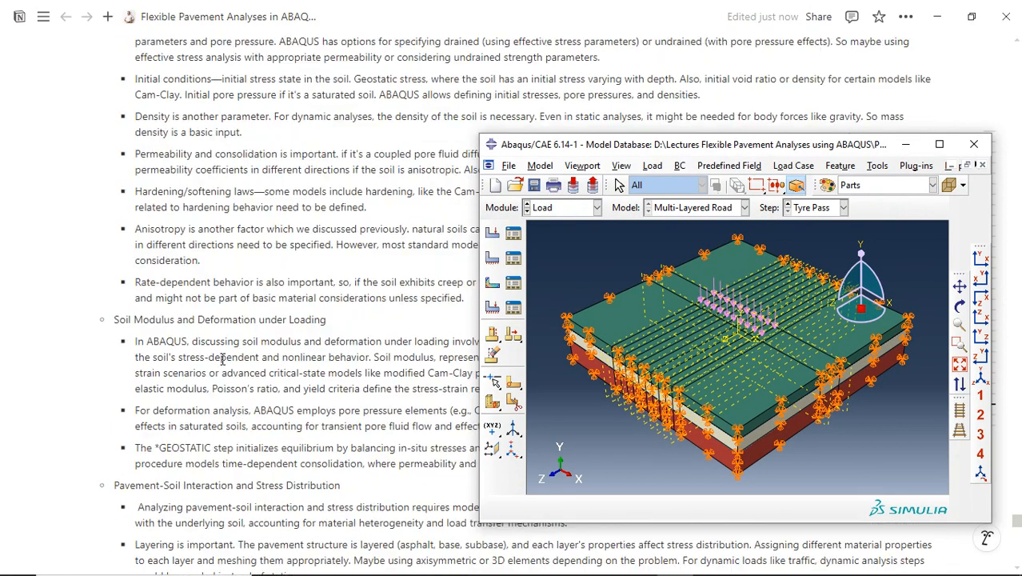
scroll(222, 358, up, 3)
scroll(222, 358, down, 1)
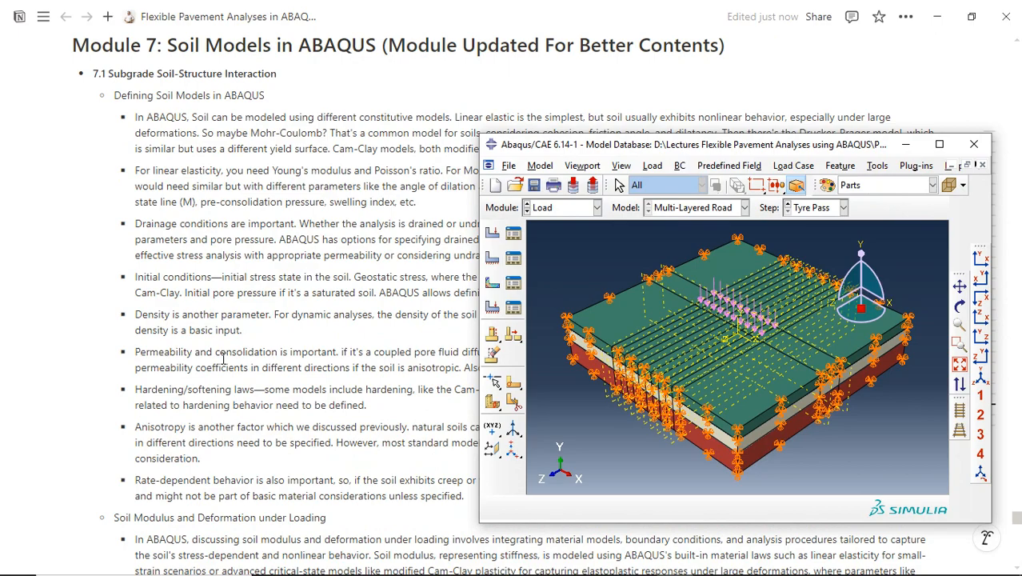
scroll(223, 358, up, 2)
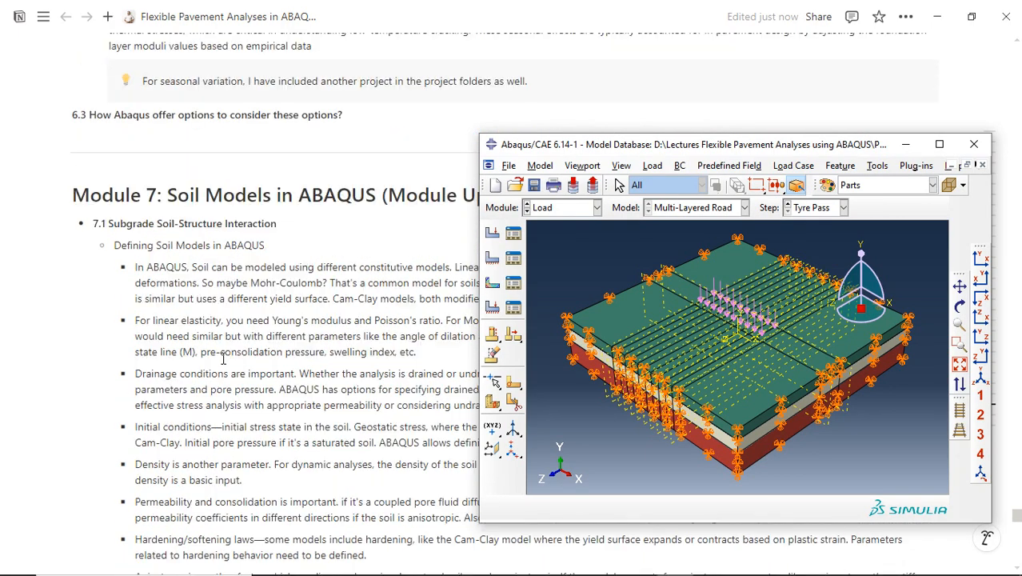
scroll(223, 358, up, 2)
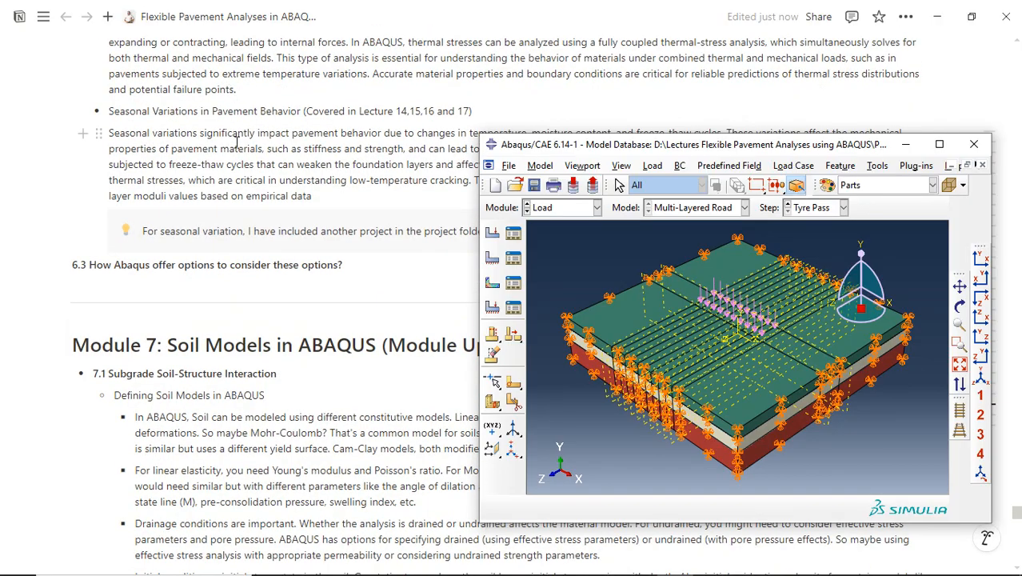
scroll(261, 368, down, 5)
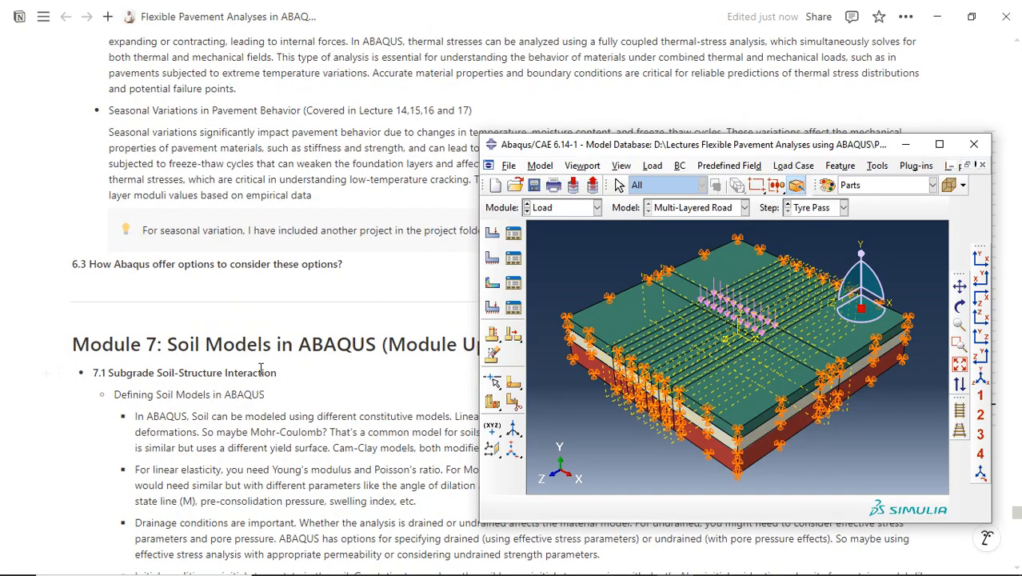
scroll(261, 368, down, 2)
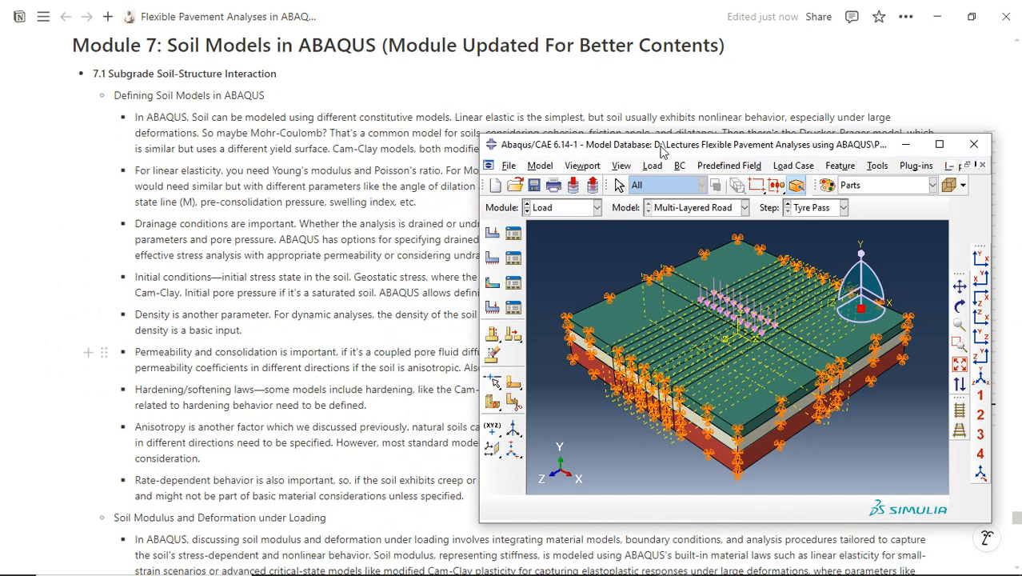
Move the Abaqus/CAE window clear of the first Module 7 bullet and switch the Multi-Layered Road model to the Property module
drag(661, 147, 654, 193)
click(555, 252)
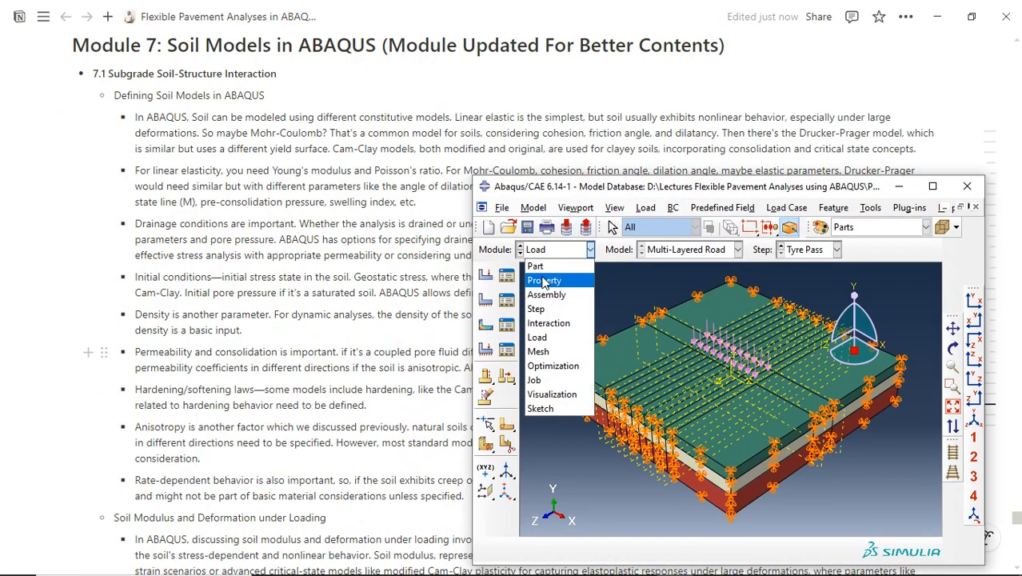
click(546, 280)
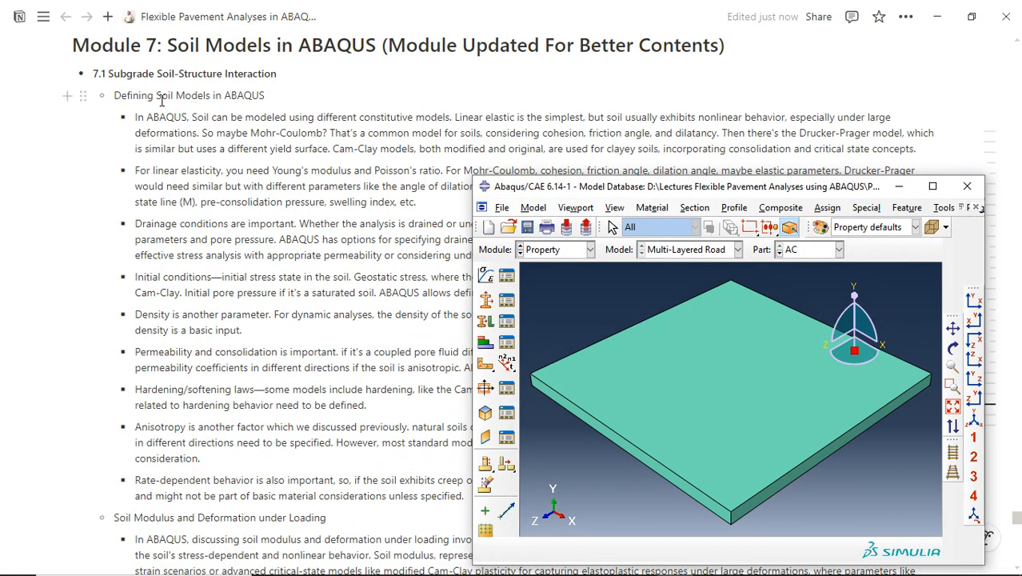
Return to the notes and insert "Materials and" before "Subgrade Soil-Structure Interaction" in the 7.1 heading
click(162, 101)
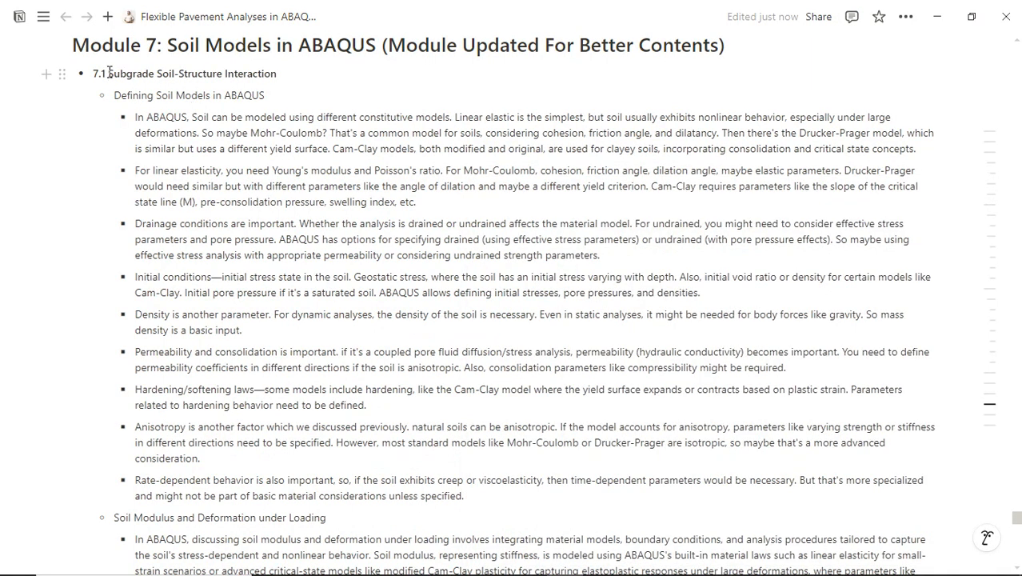
click(110, 73)
text(Mat)
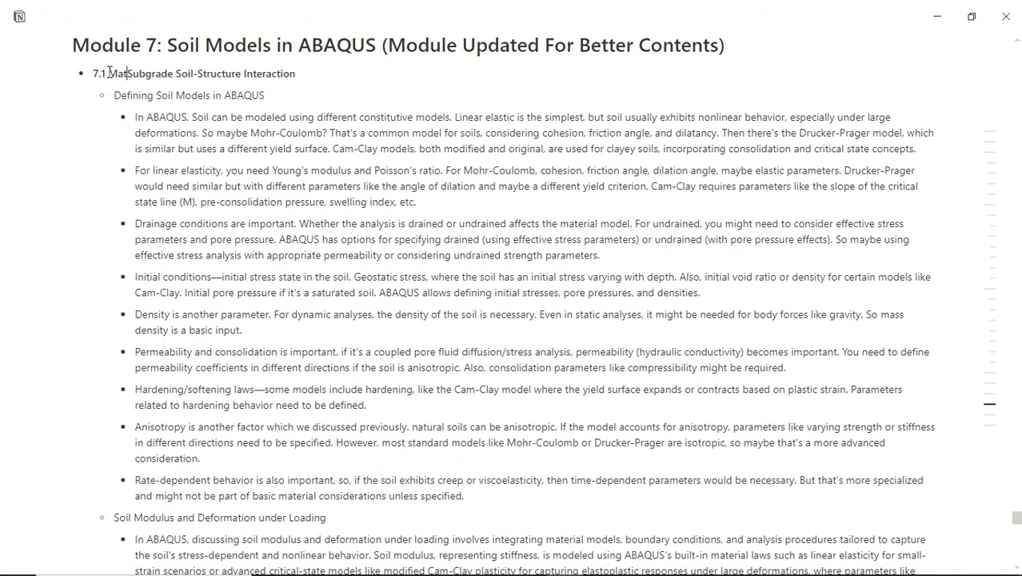
text(erials and)
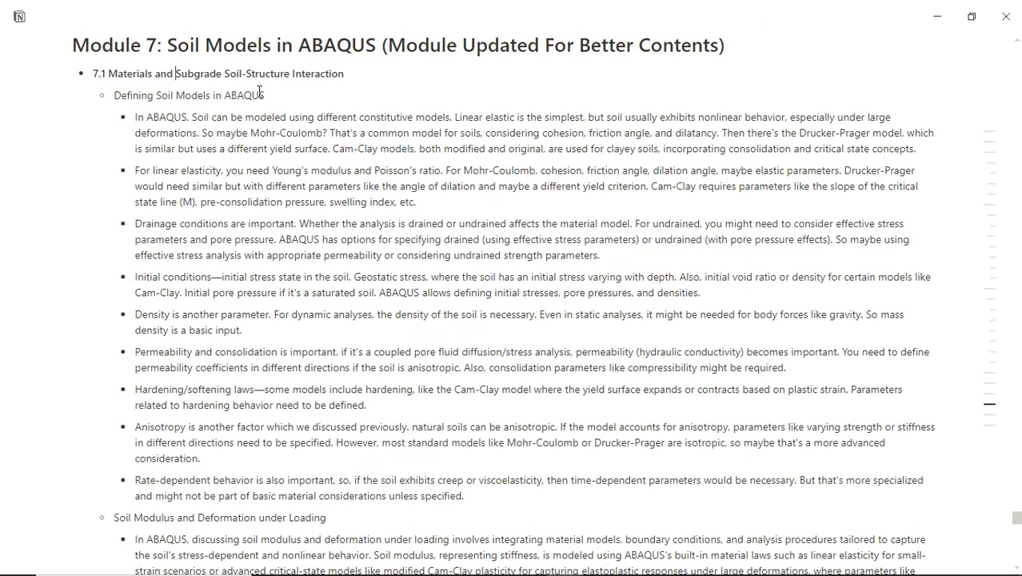
Extend the 7.1 heading by inserting "Choice in Pavement Analyses" after the word "Materials"
click(154, 74)
text(Cho)
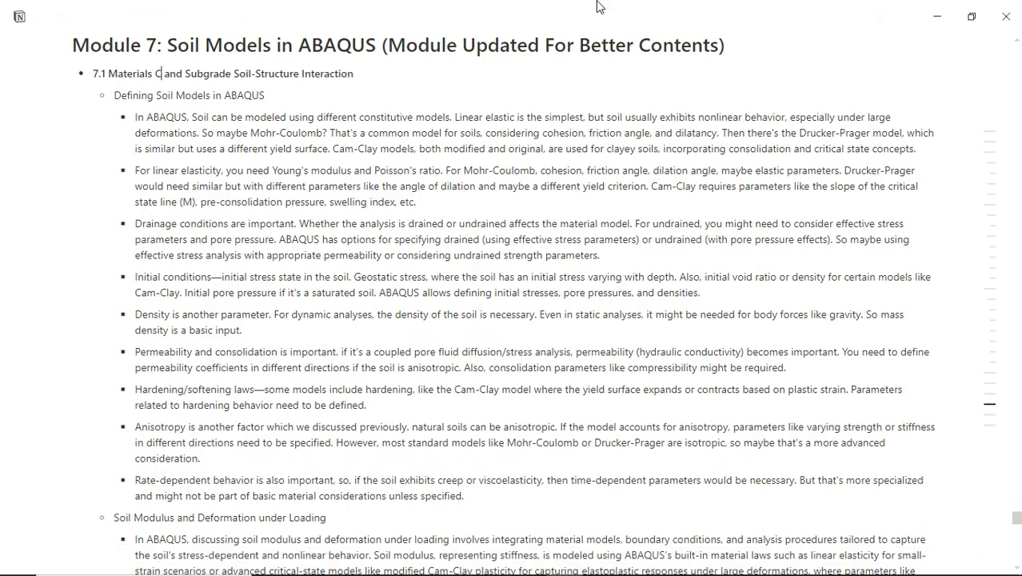
text(ice in Flex)
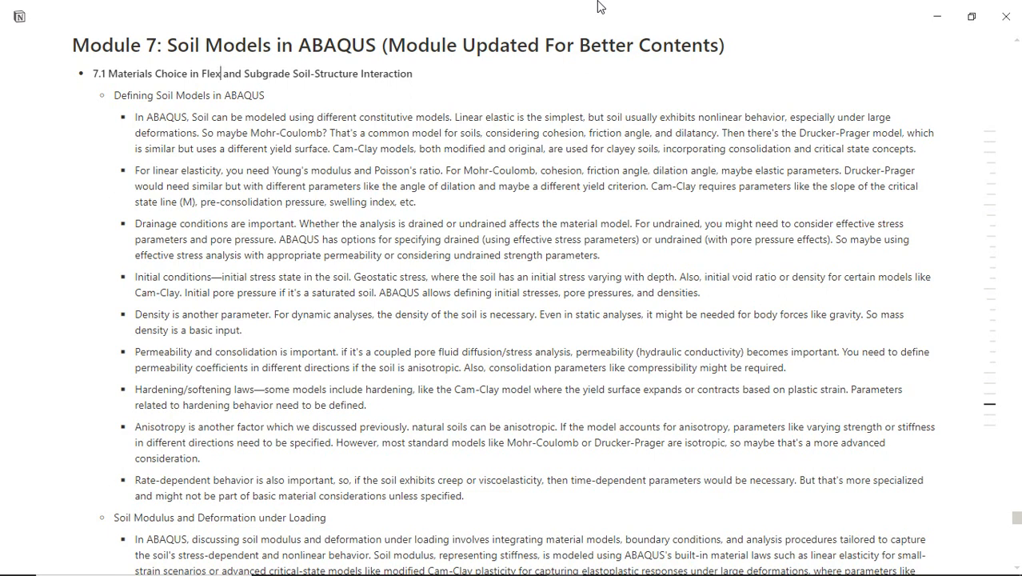
key(BackSpace)
key(BackSpace)
key(BackSpace)
key(BackSpace)
text(Pave)
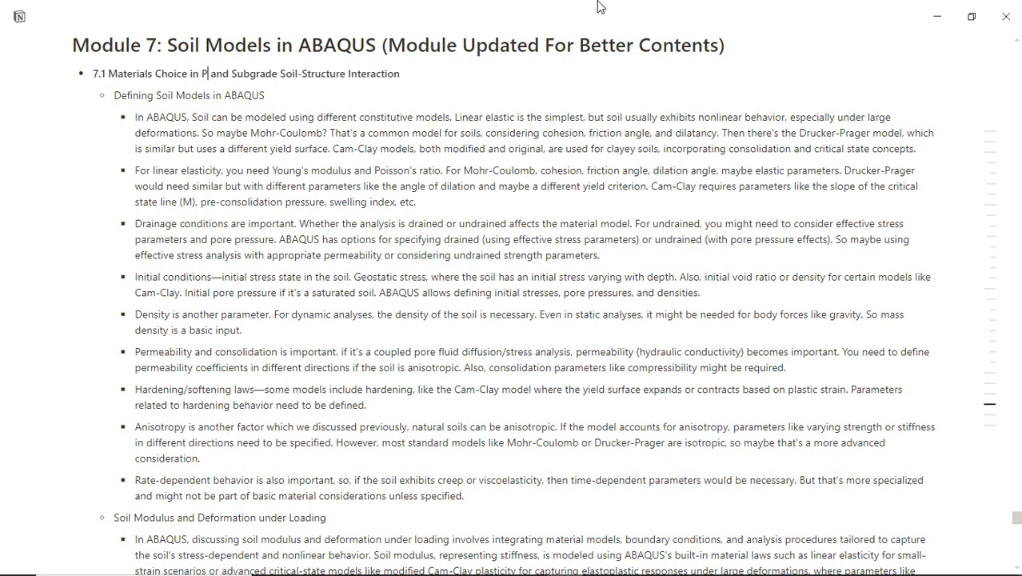
text(ment Analy)
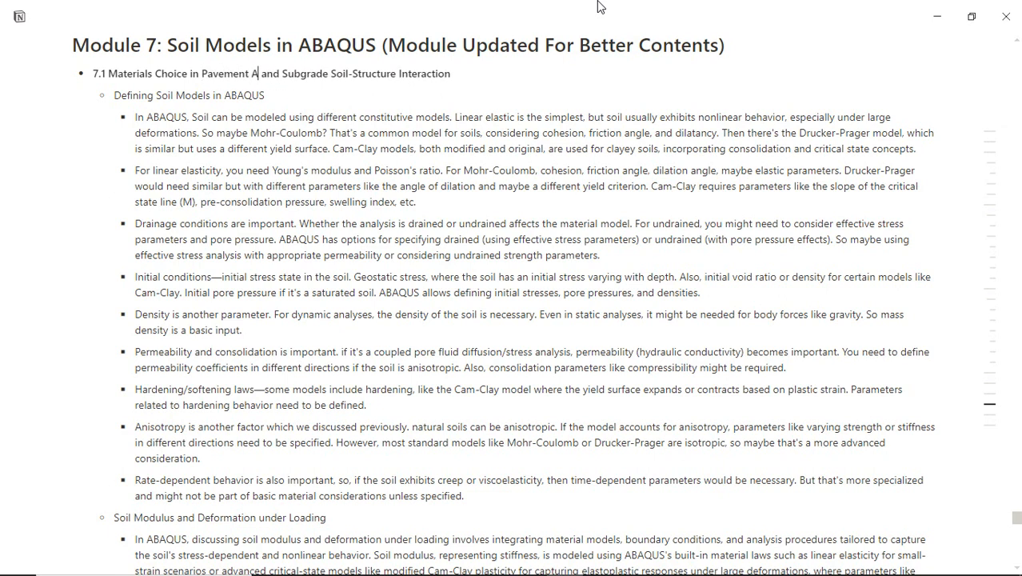
text(se)
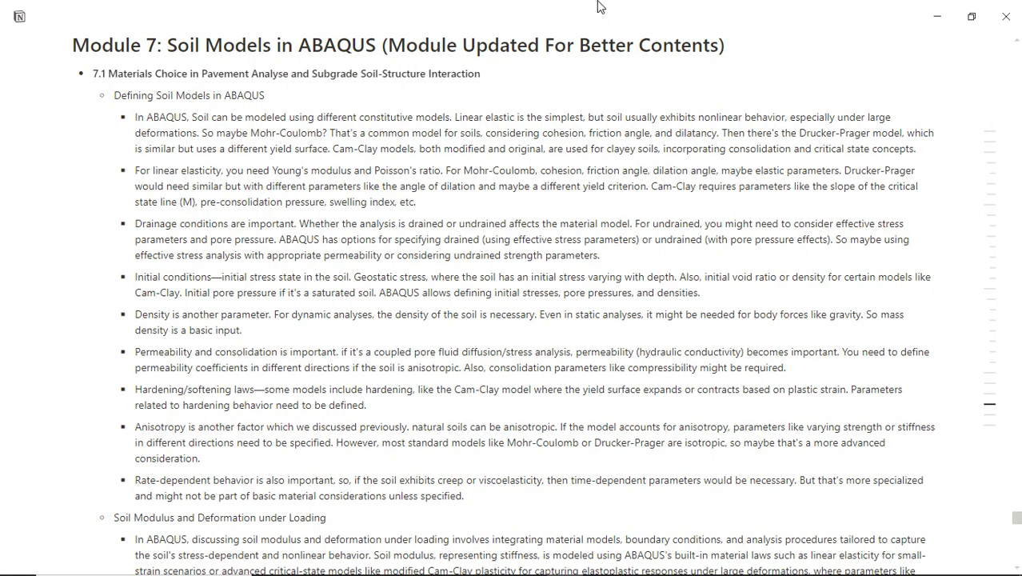
text(s)
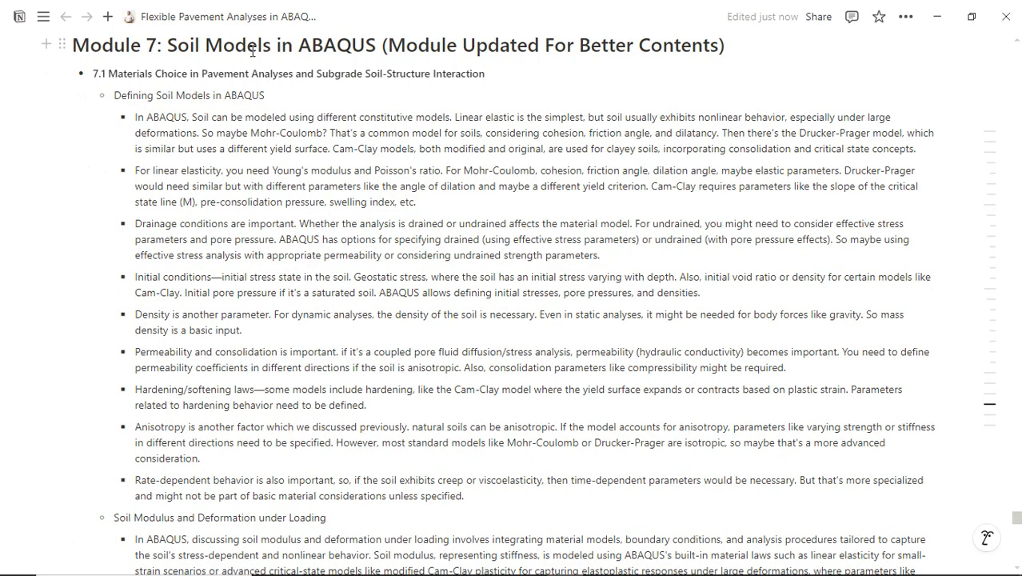
Insert "Materail Choice for Flexible Pavements in" before "Soil Models" in the Module 7 title
scroll(183, 47, up, 1)
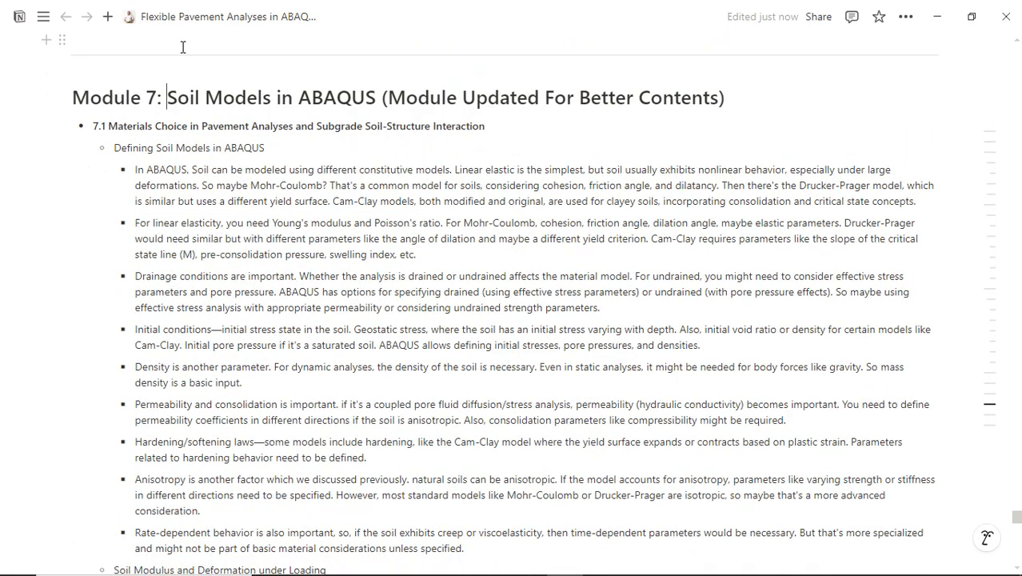
text(Mater)
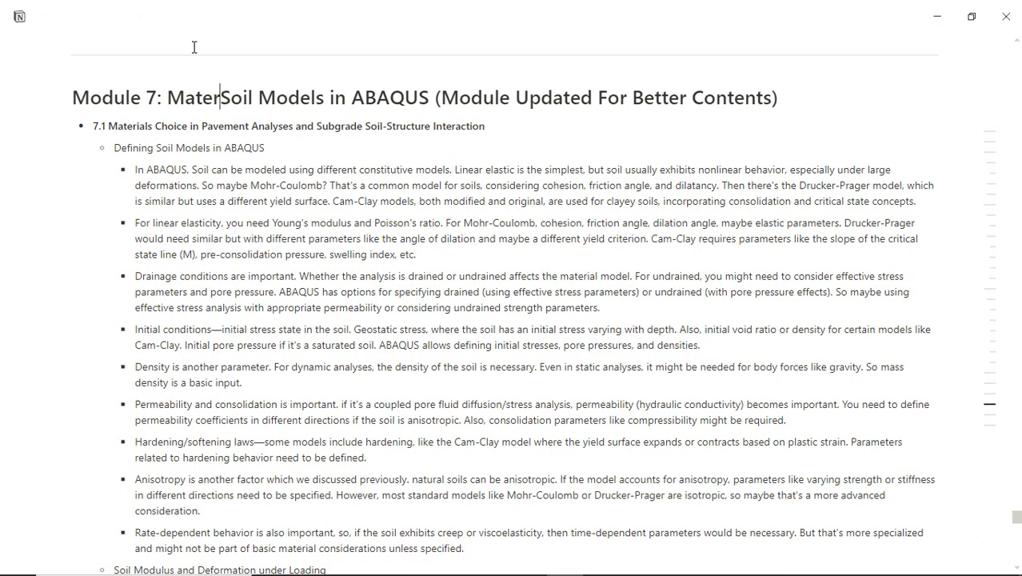
text(ail Choice )
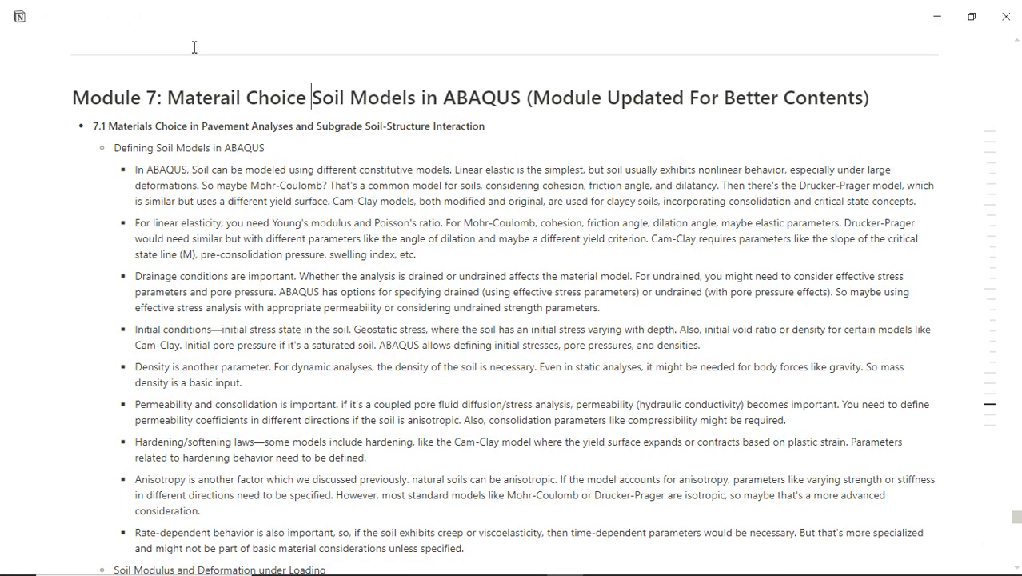
text(for)
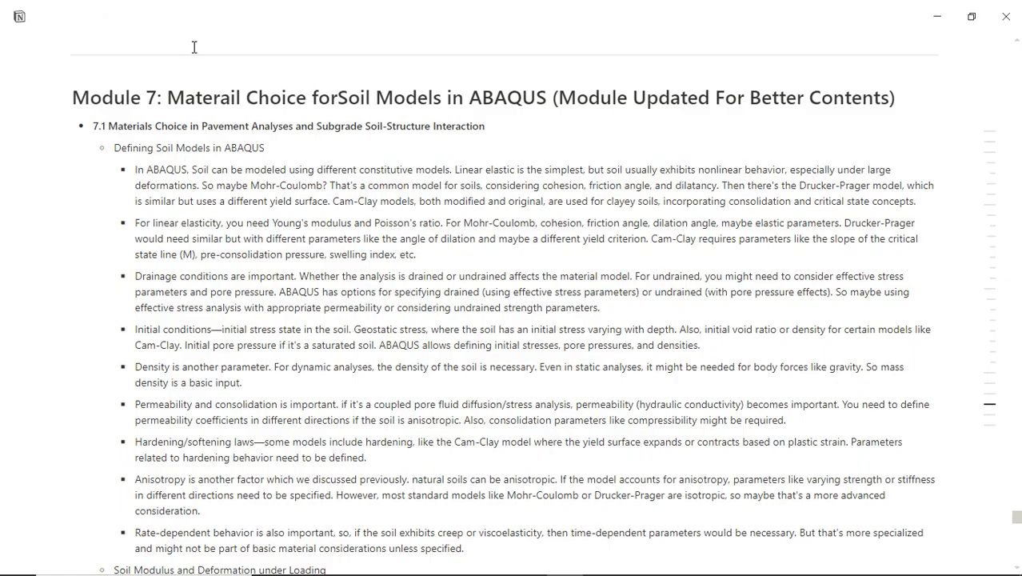
text( P)
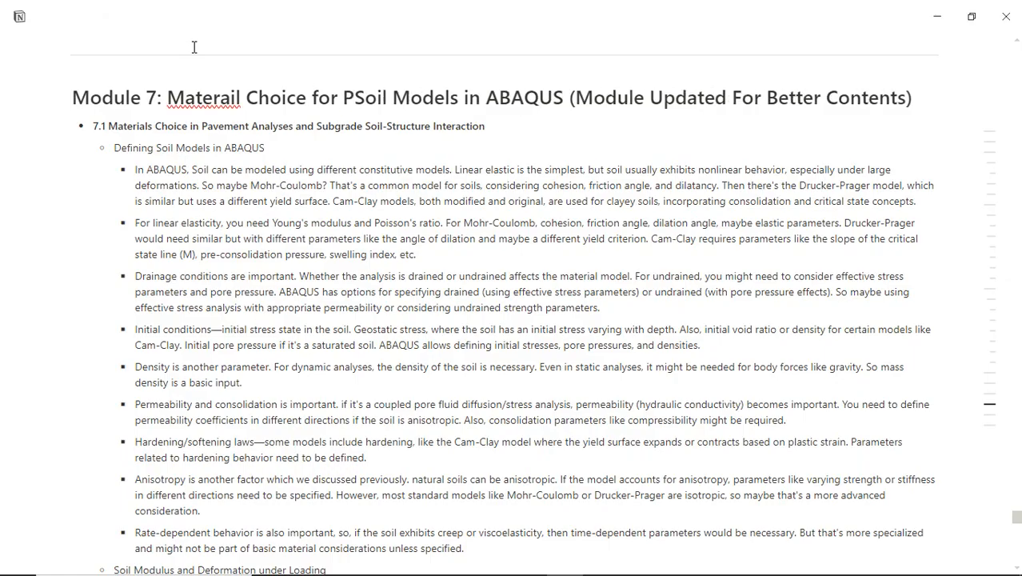
key(BackSpace)
text(Fle)
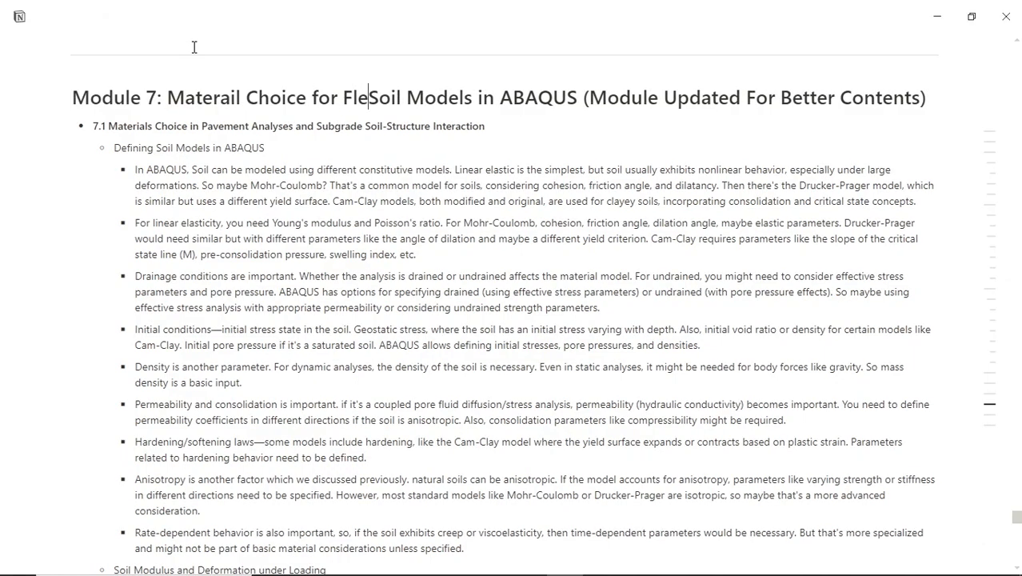
text(xible)
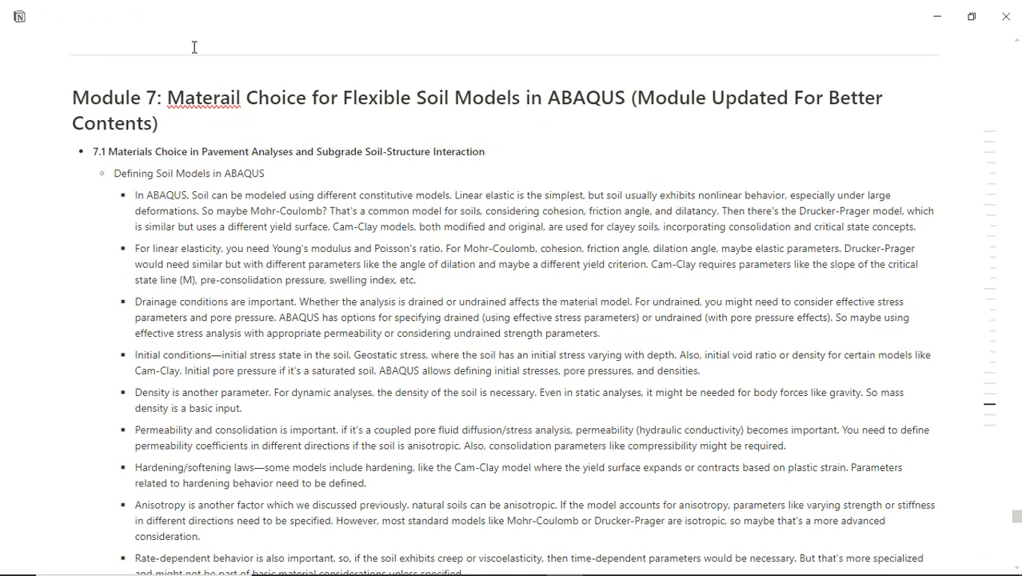
text( Pave)
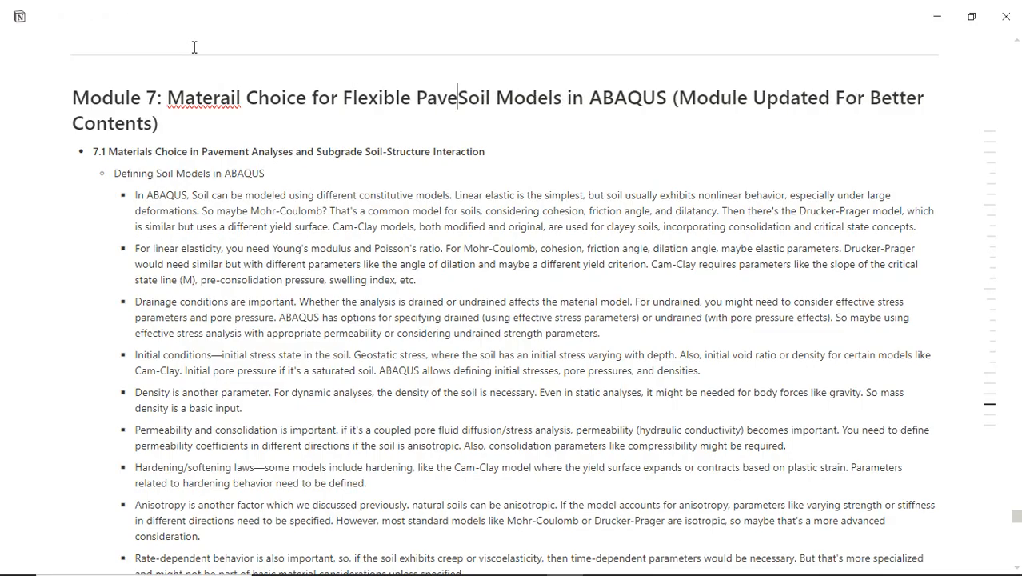
text(ments in)
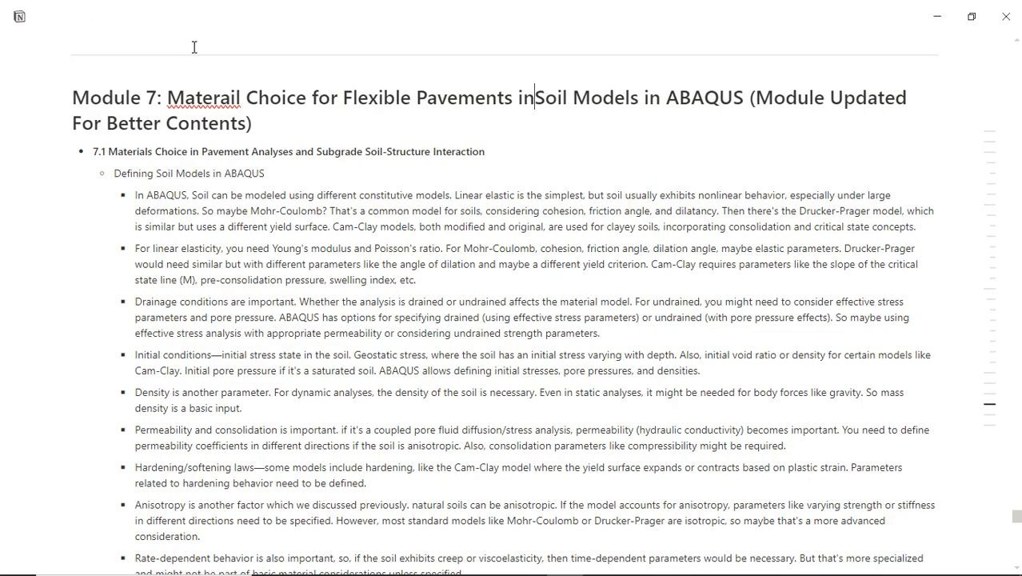
Delete the words "Soil Models in" from the Module 7 title, leaving "ABAQUS" after "Flexible Pavements in"
click(664, 103)
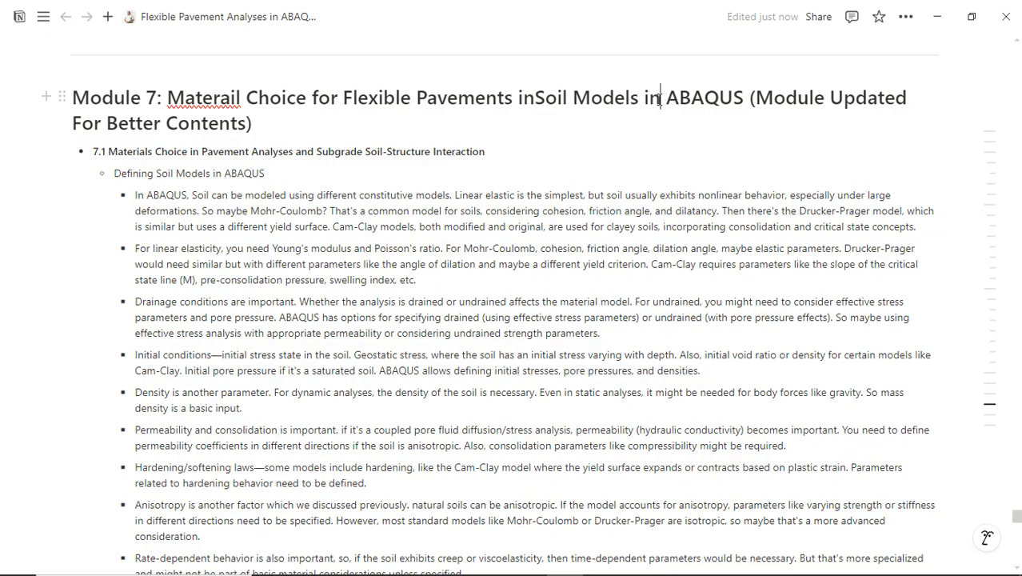
shift+click(536, 97)
key(shift+Left)
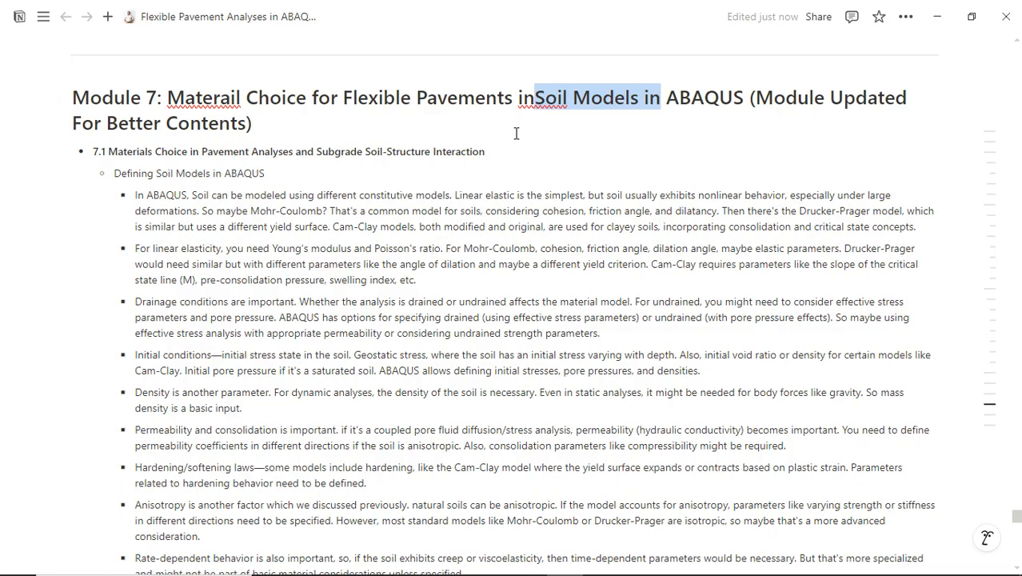
key(BackSpace)
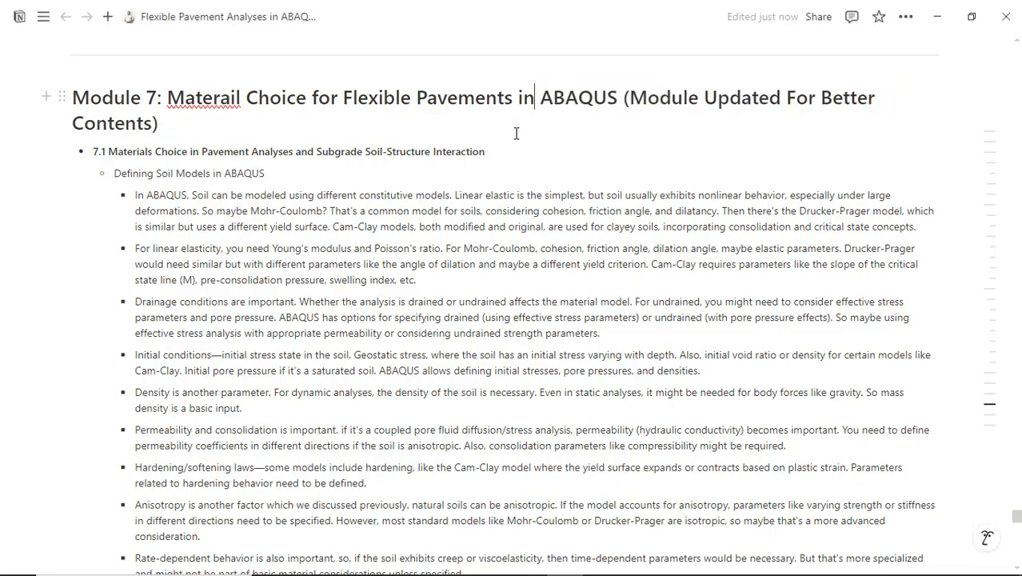
Correct the misspelled word "Materail" to "Material" in the Module 7 title
click(221, 97)
double_click(221, 97)
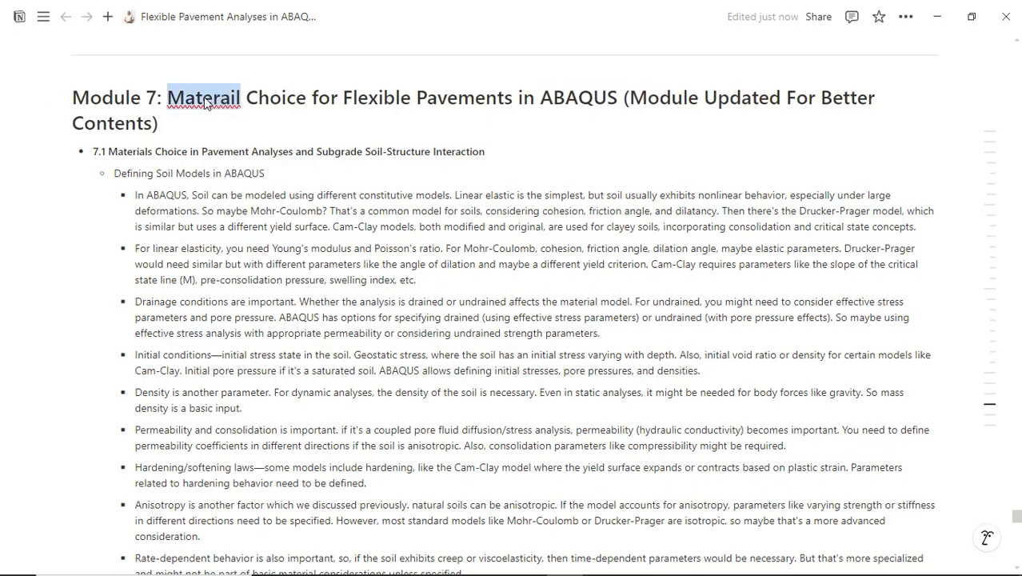
right_click(205, 101)
click(192, 120)
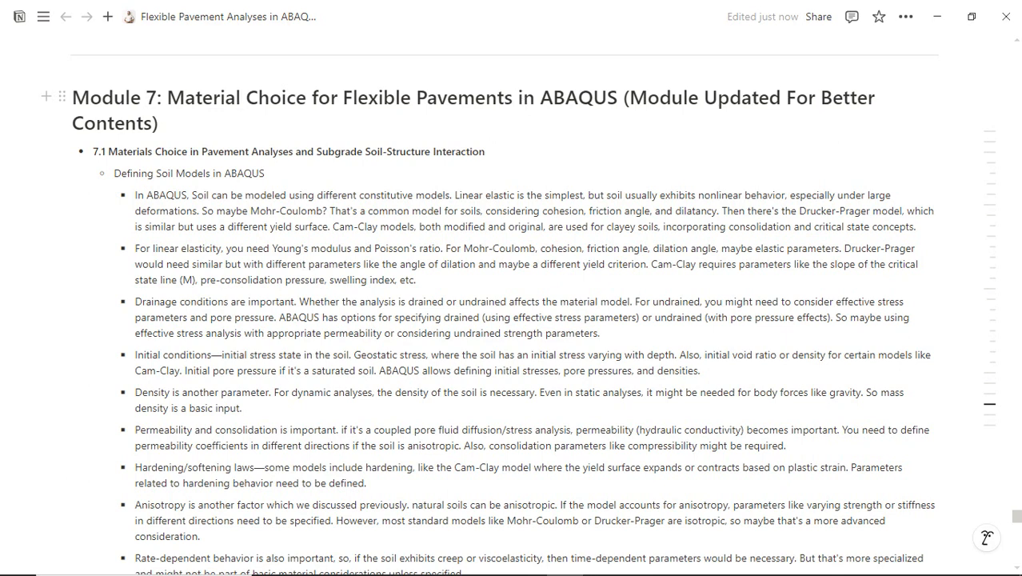
Switch to the Abaqus road model and place its window beside the section 7.1 bullets of the notes
mouse_move(654, 569)
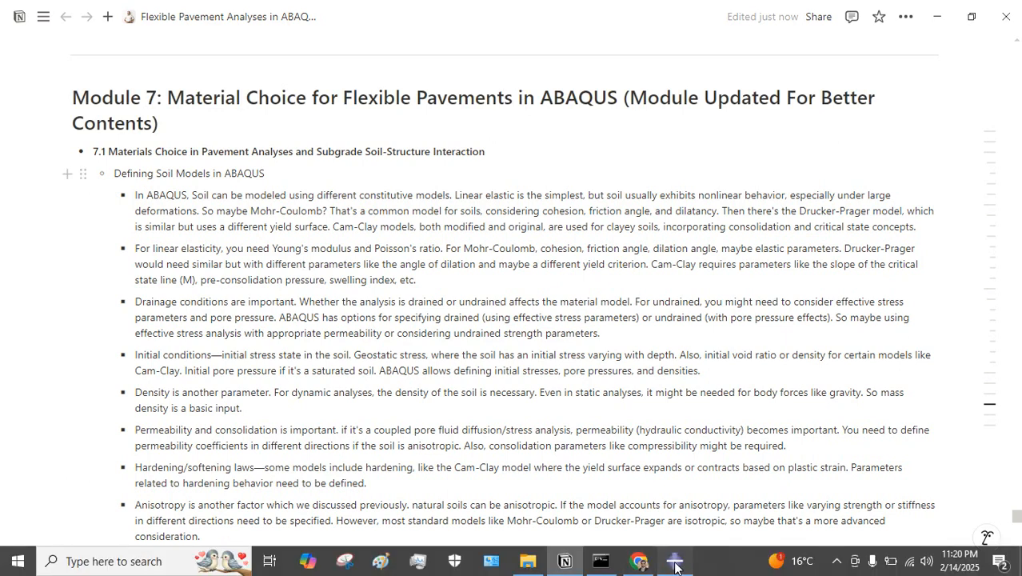
click(675, 563)
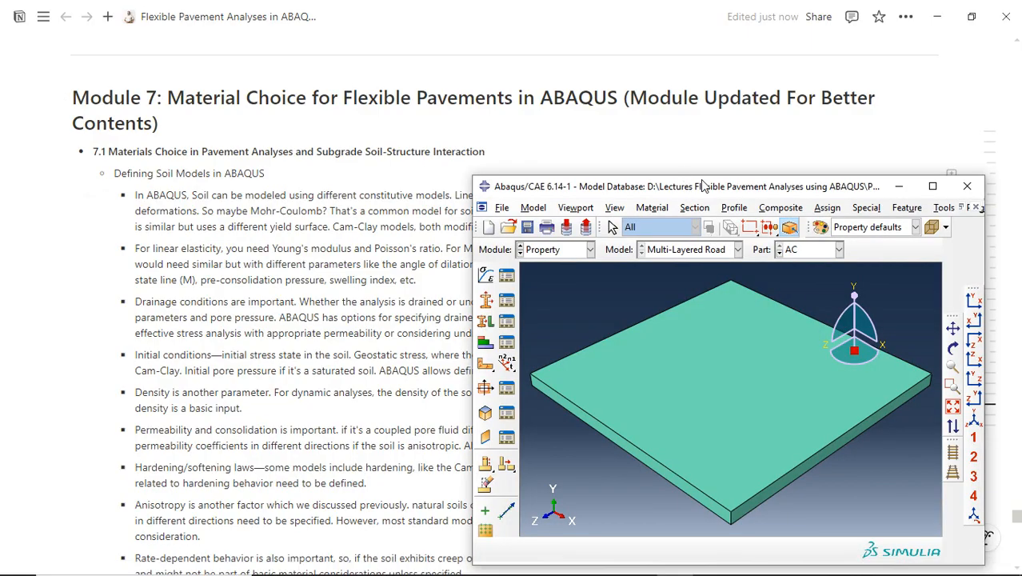
drag(703, 180, 735, 159)
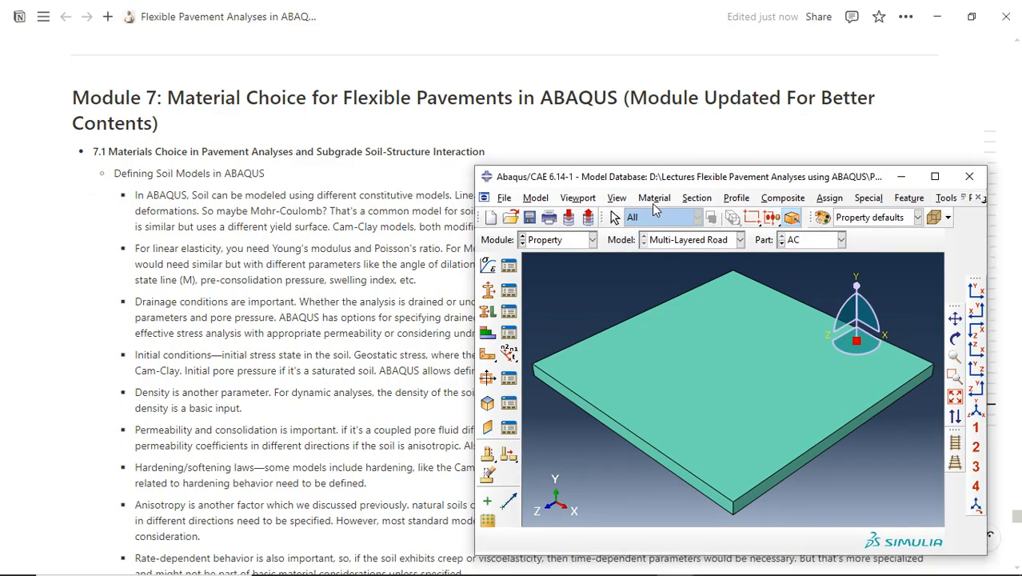
drag(675, 165, 643, 161)
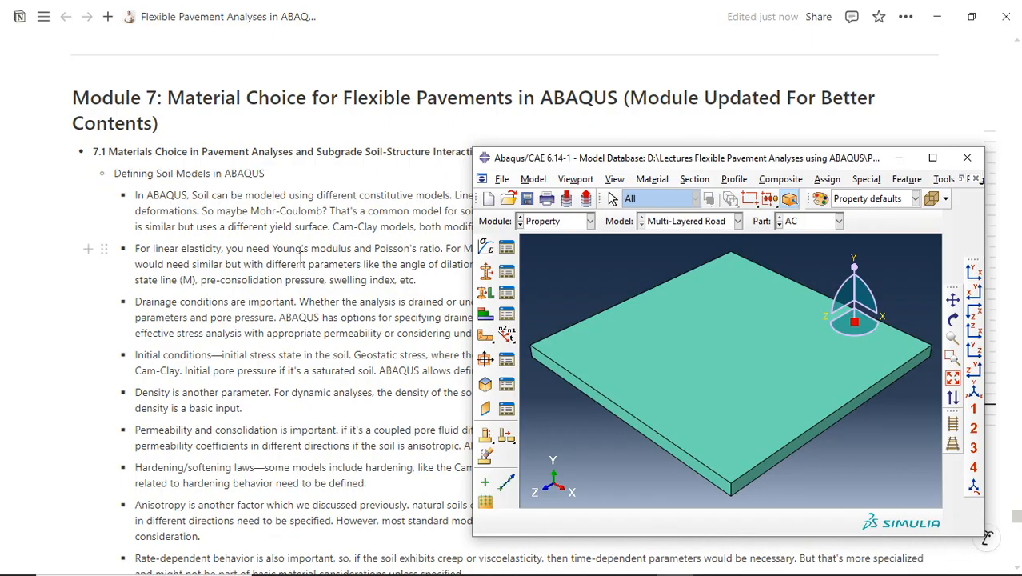
scroll(300, 256, down, 1)
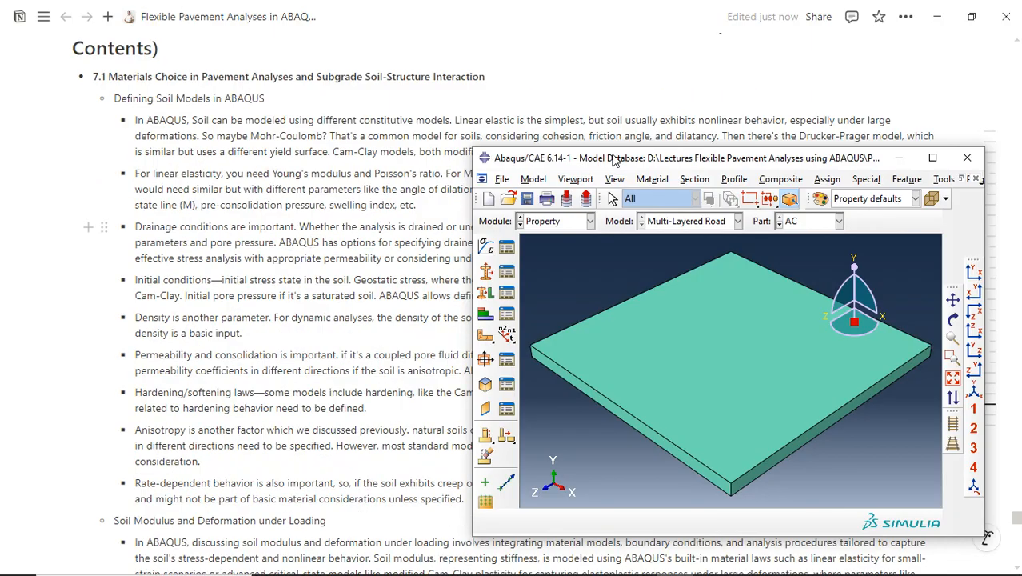
drag(615, 162, 621, 170)
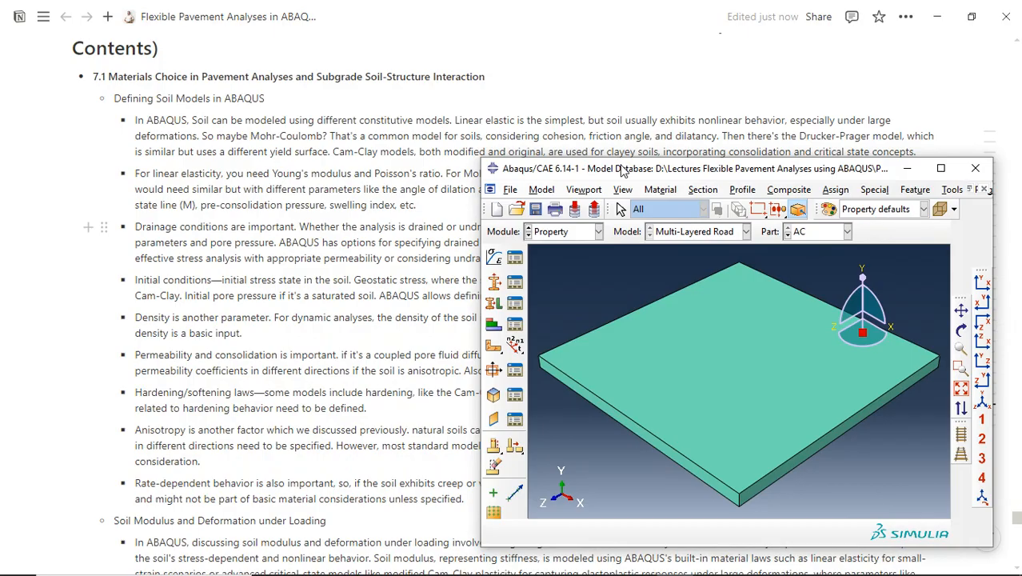
Review the road model's part list and its materials in the Material Manager, keeping AC as the current part
click(806, 234)
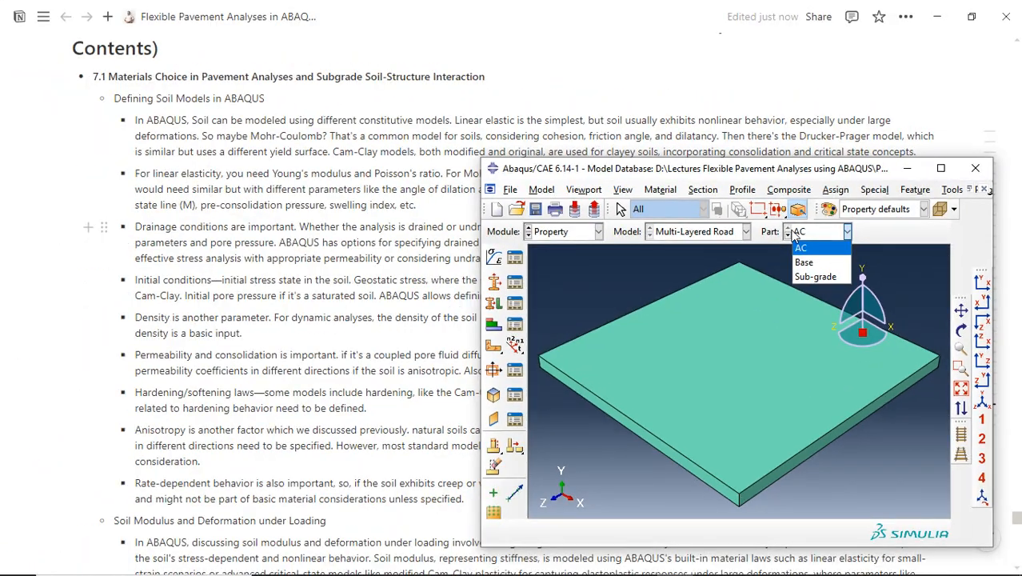
click(565, 272)
click(515, 257)
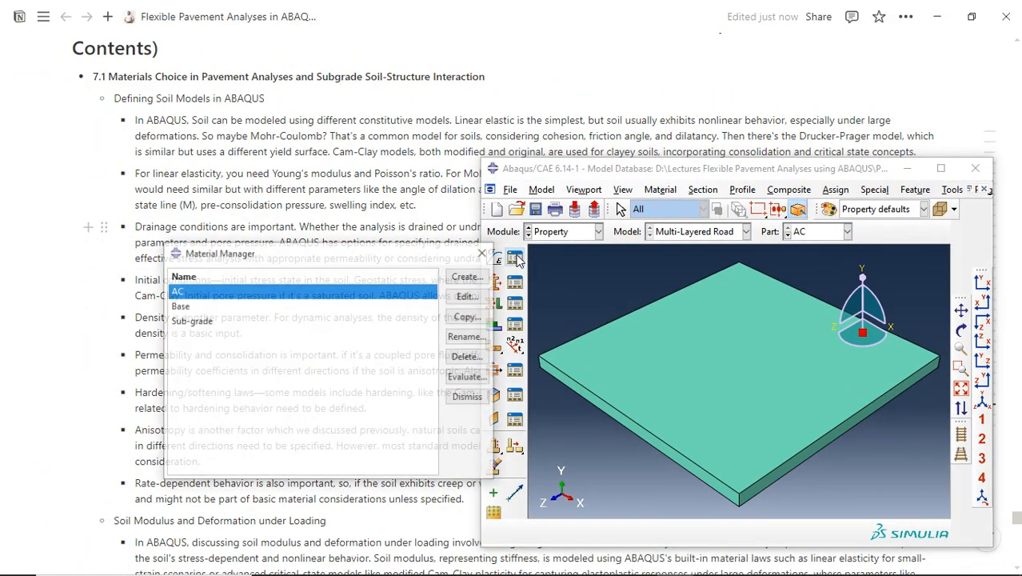
drag(291, 259, 658, 236)
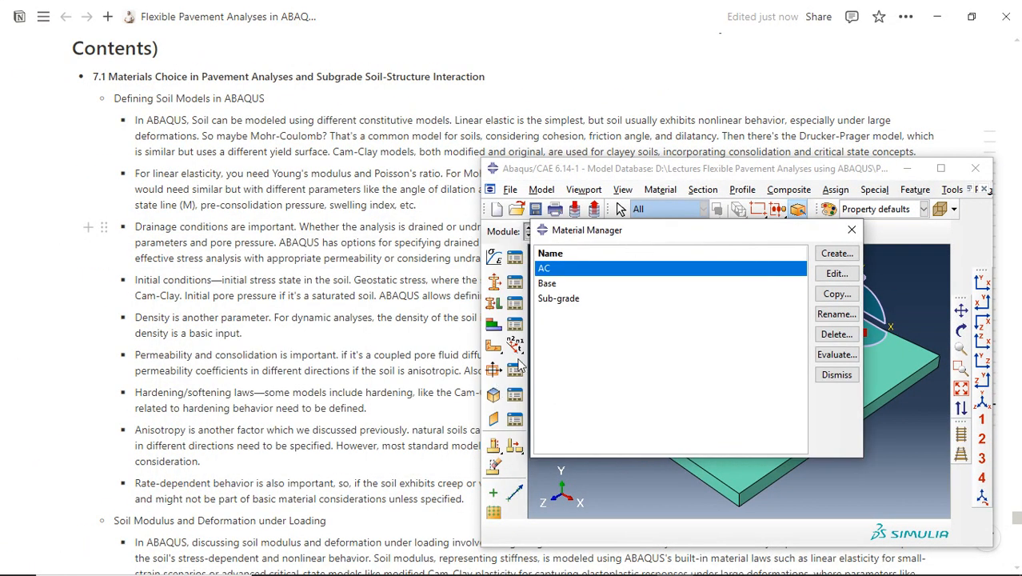
drag(577, 231, 238, 286)
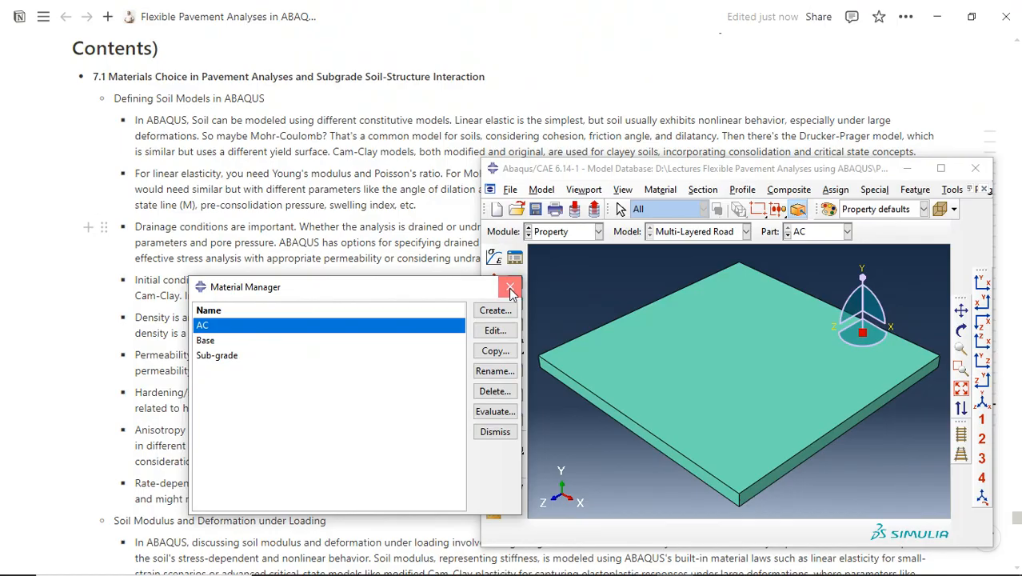
click(511, 289)
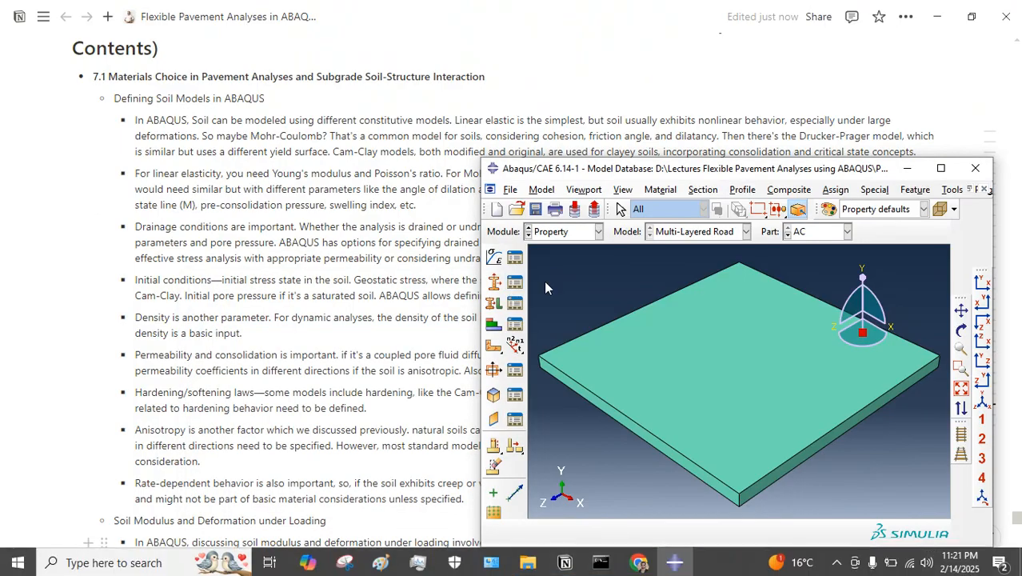
click(801, 236)
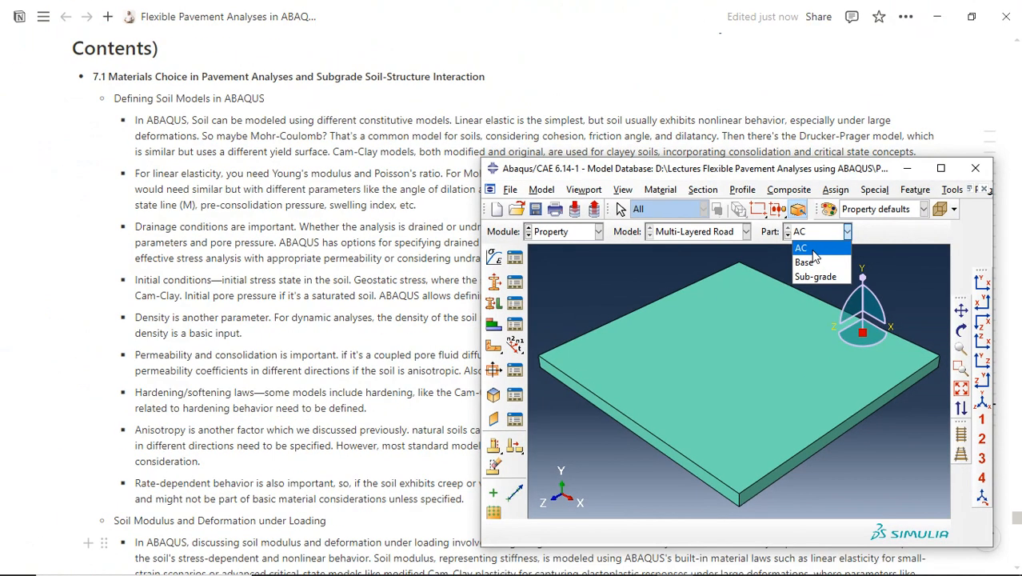
click(813, 251)
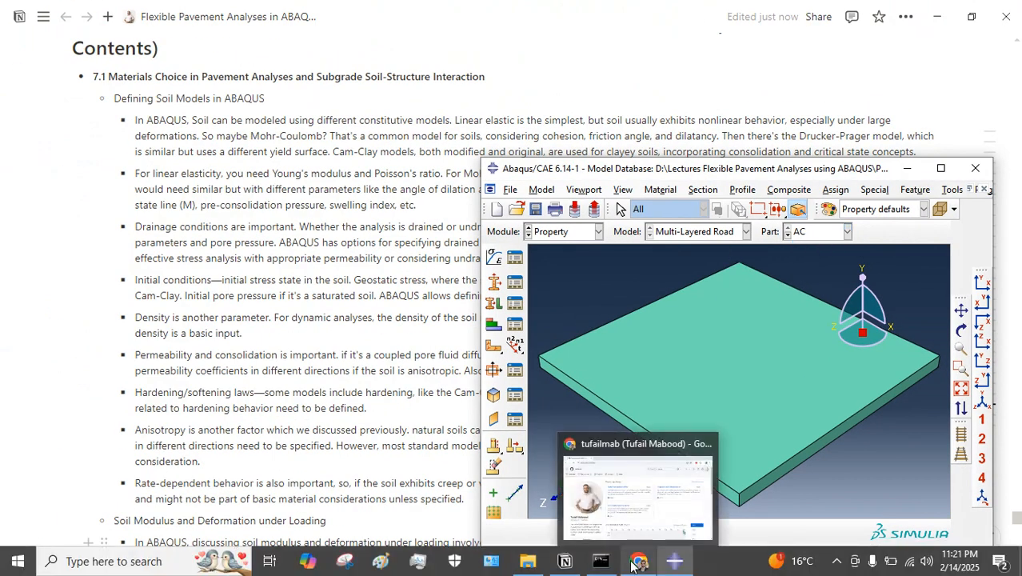
View the GitHub profile's repositories in Chrome, and return to the Module 7 notes with the Abaqus model in front
click(635, 563)
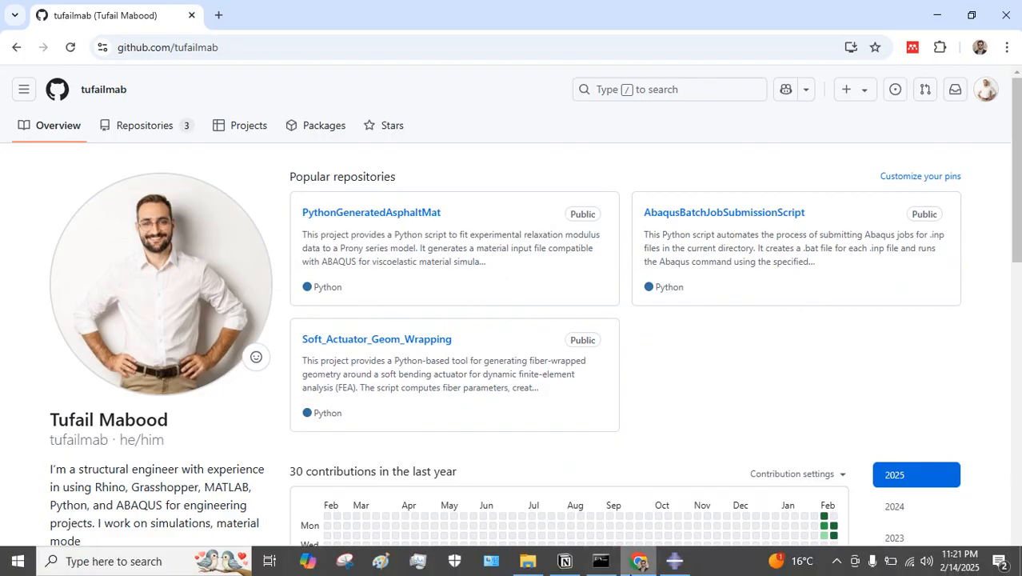
click(674, 563)
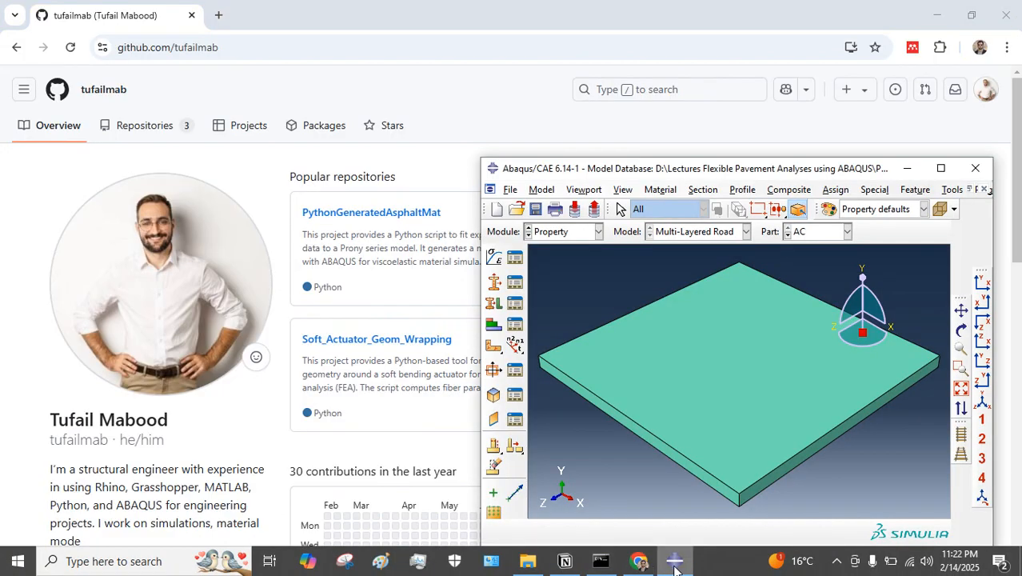
click(564, 560)
click(675, 563)
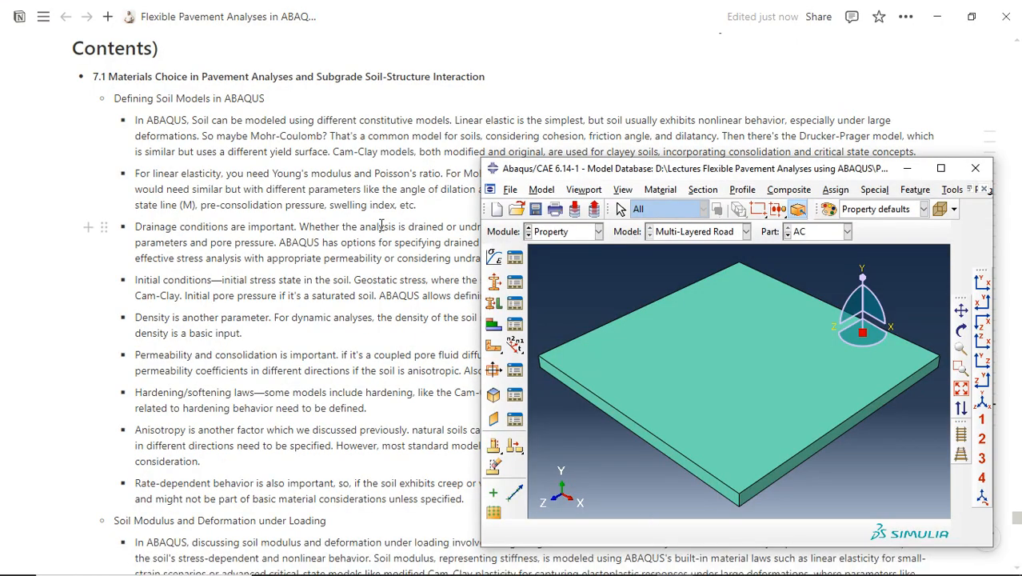
Move the Abaqus window below the notes' first two bullets and open the Sub-grade material for editing from the Material Manager
scroll(234, 286, down, 2)
scroll(233, 287, up, 2)
drag(636, 178, 661, 250)
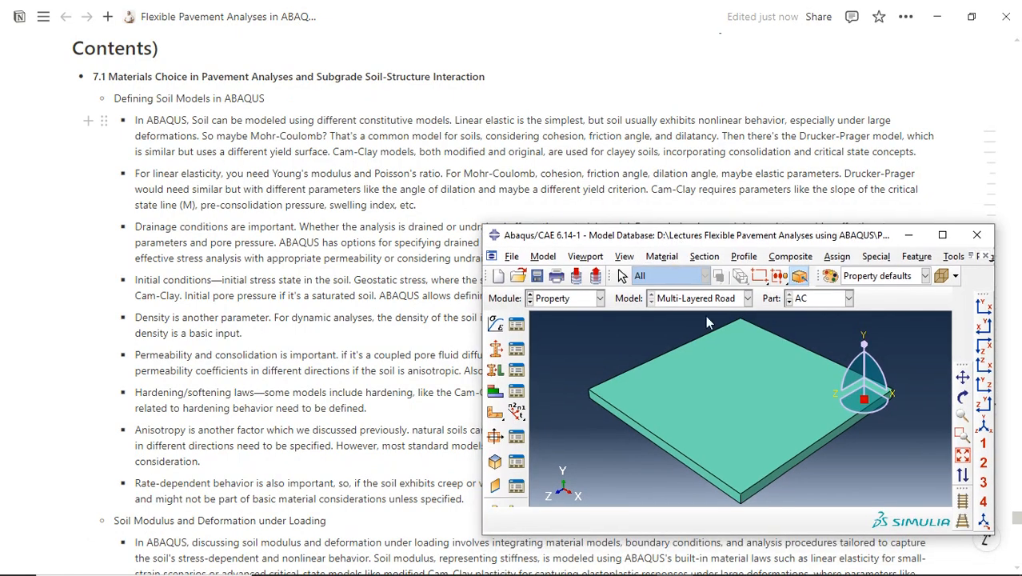
click(516, 325)
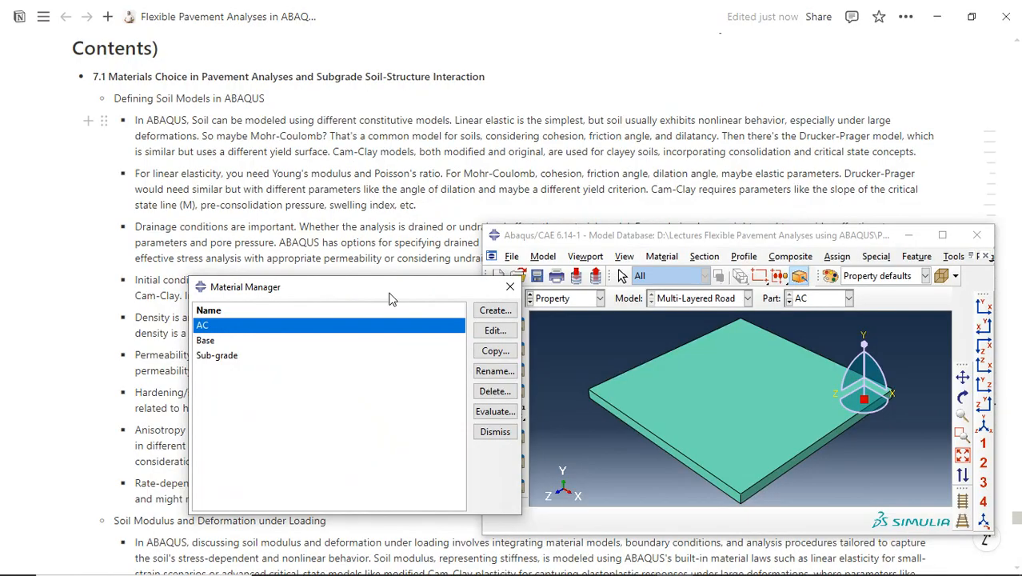
click(221, 356)
click(489, 330)
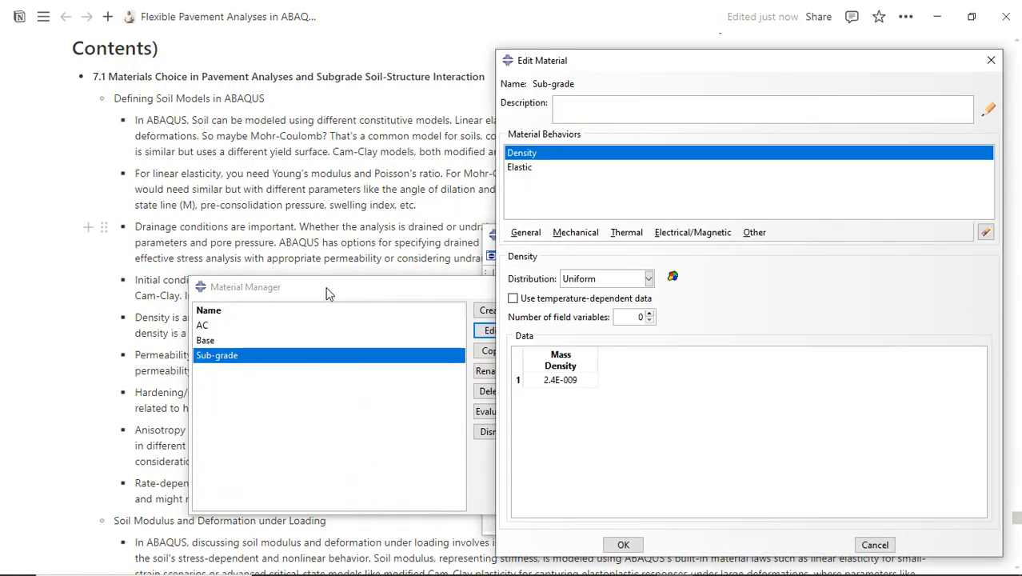
Arrange the Material Manager and Edit Material dialogs so that the upper notes and the model stay uncovered
drag(326, 291, 174, 344)
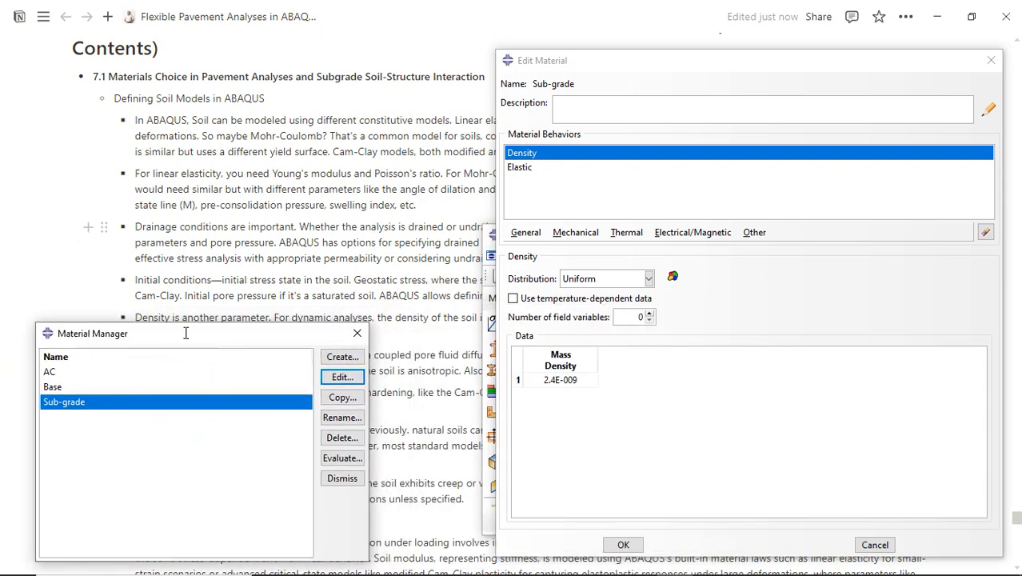
click(625, 58)
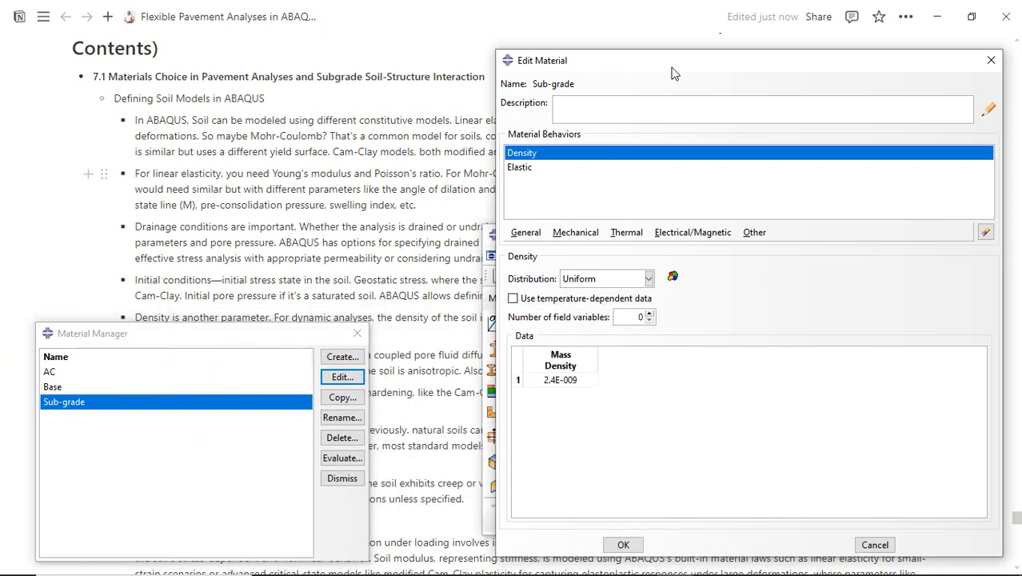
drag(697, 61, 326, 273)
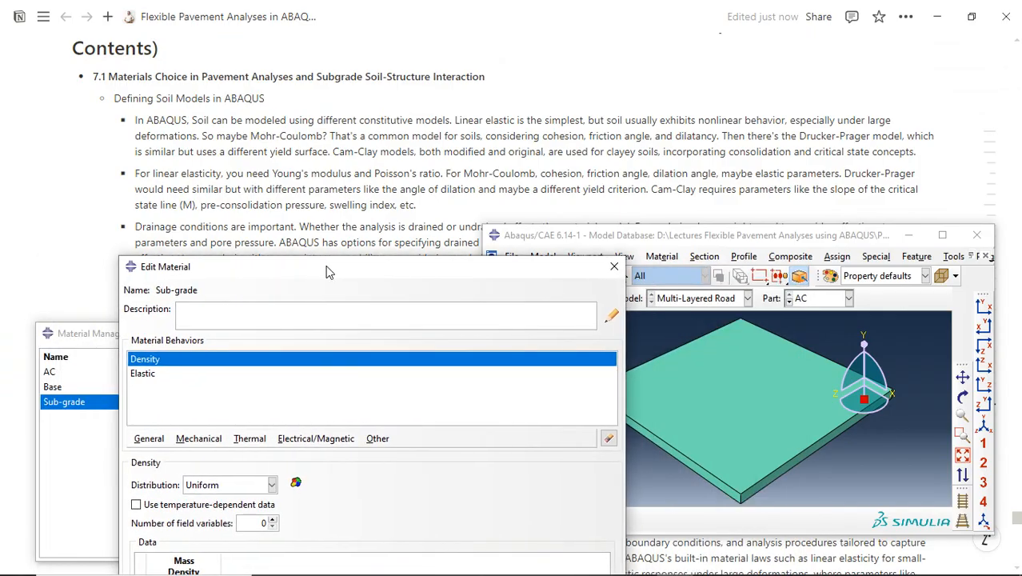
drag(70, 340, 42, 428)
mouse_move(347, 270)
mouse_down()
mouse_move(302, 280)
mouse_move(326, 296)
mouse_move(331, 259)
mouse_up()
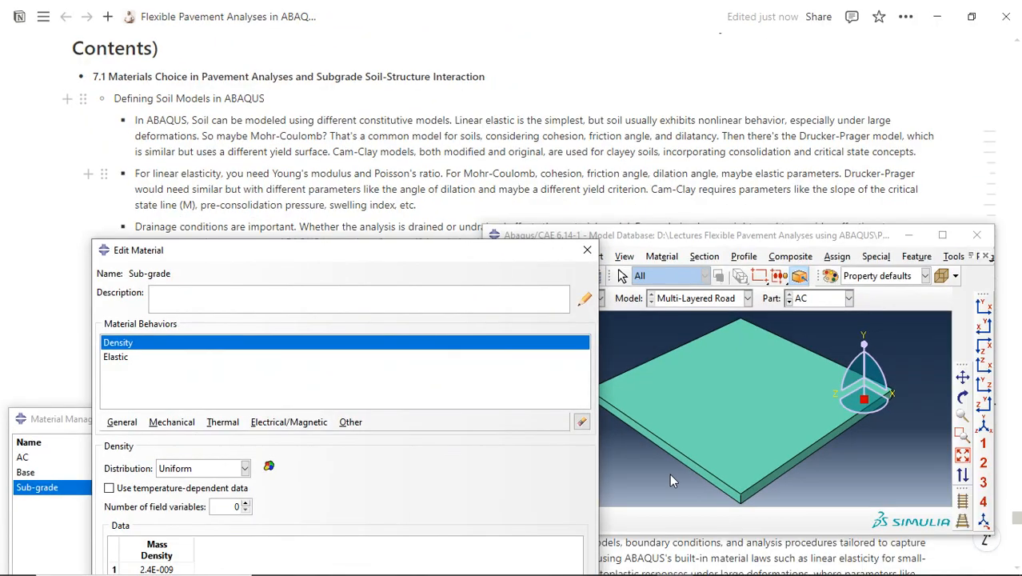
Compare the Base and Sub-grade parts in the viewport, leaving Sub-grade as the current part
click(811, 298)
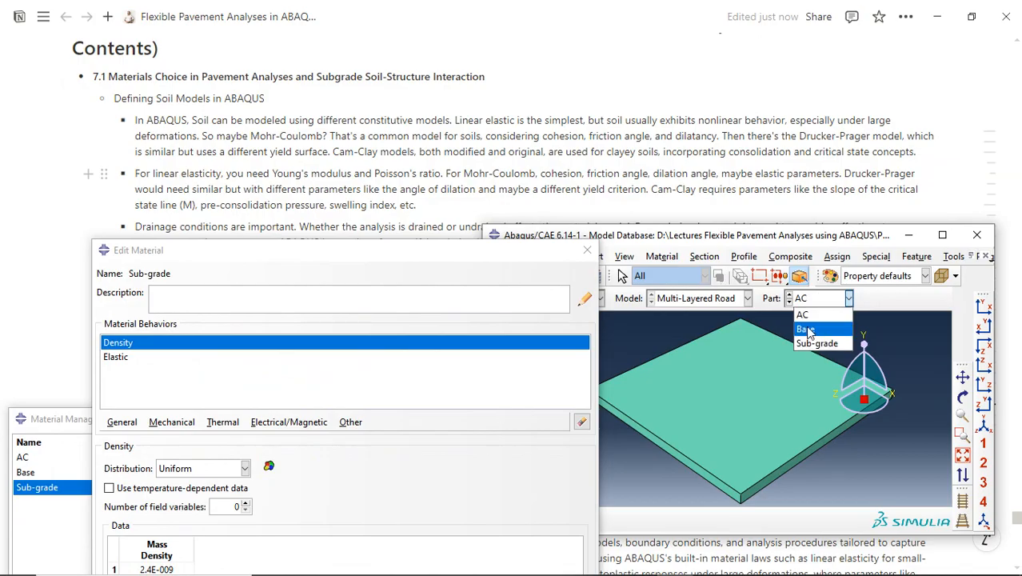
click(805, 328)
click(809, 299)
click(810, 343)
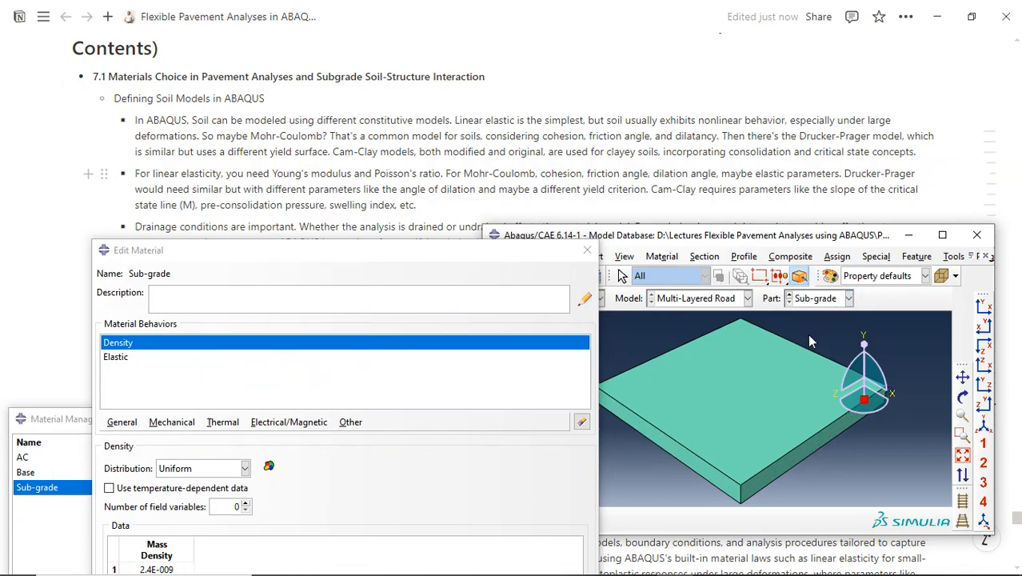
click(809, 301)
click(810, 329)
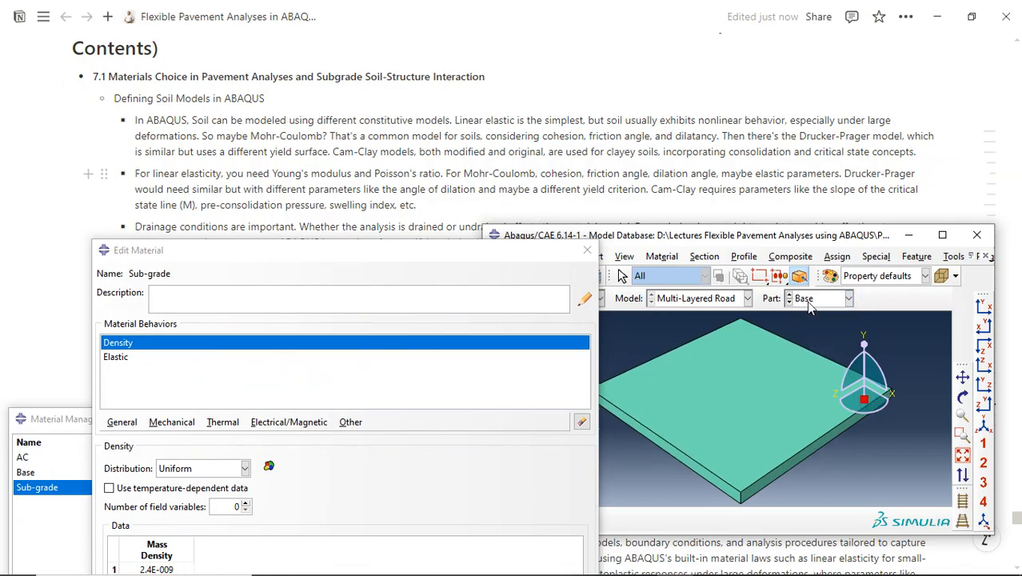
click(810, 301)
click(810, 344)
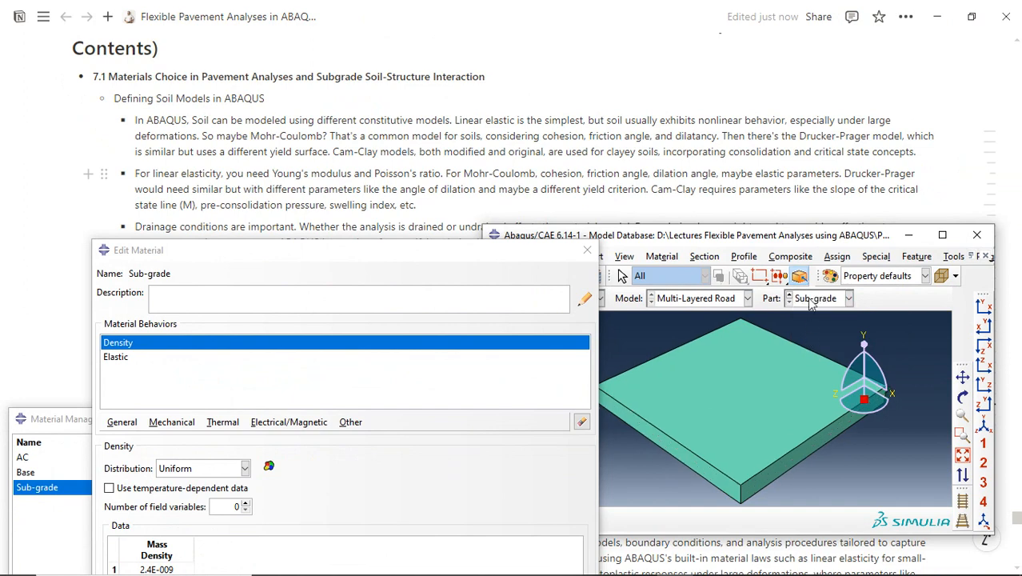
click(812, 301)
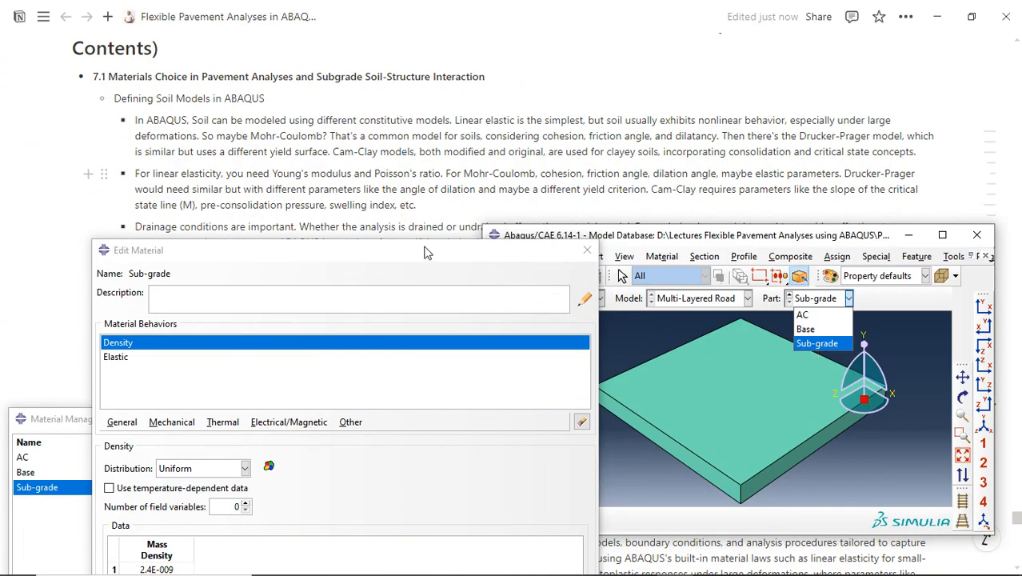
click(432, 255)
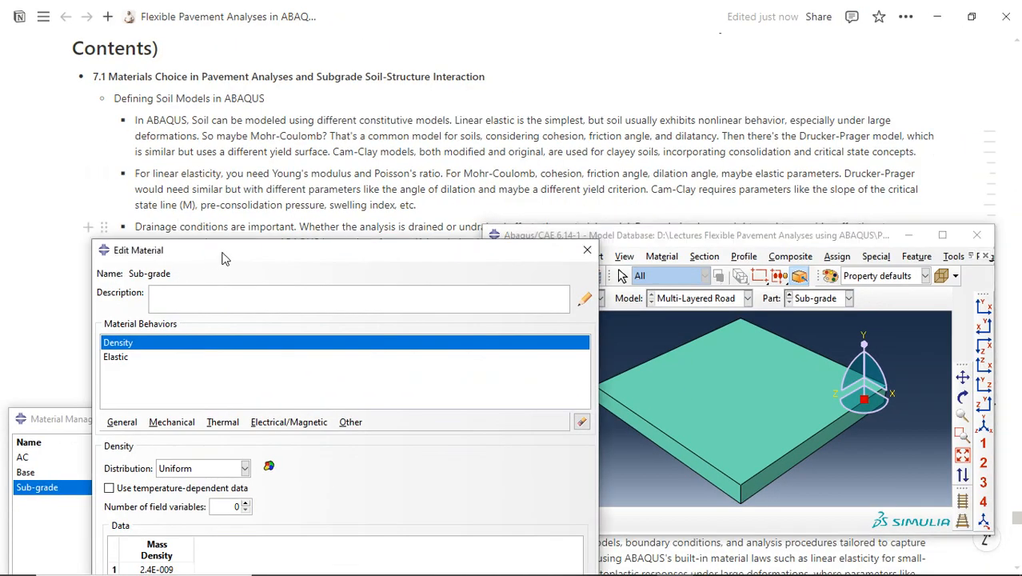
Examine the Density and Elastic behaviors of the Sub-grade material, leaving Elastic selected
drag(226, 259, 214, 231)
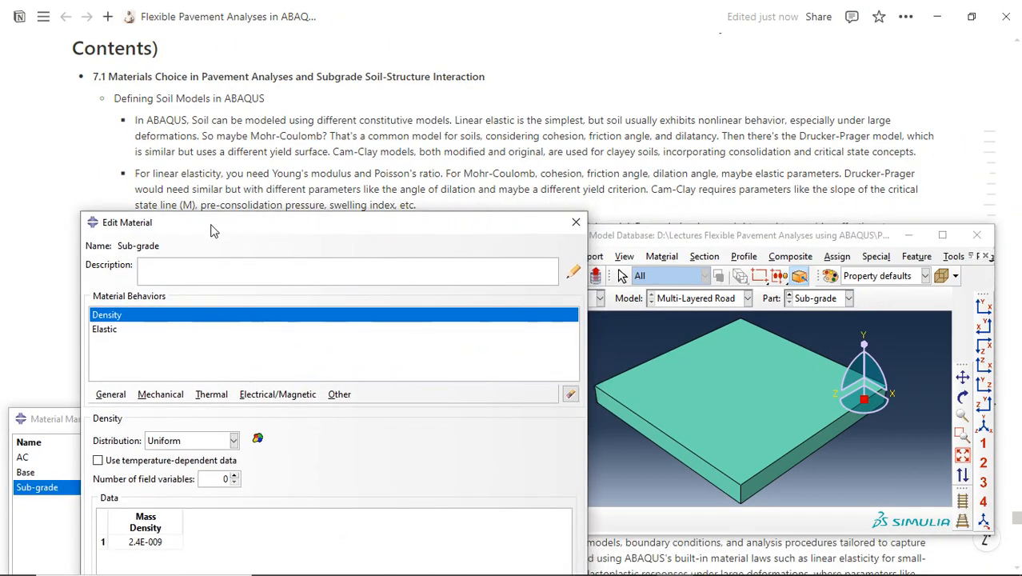
click(112, 337)
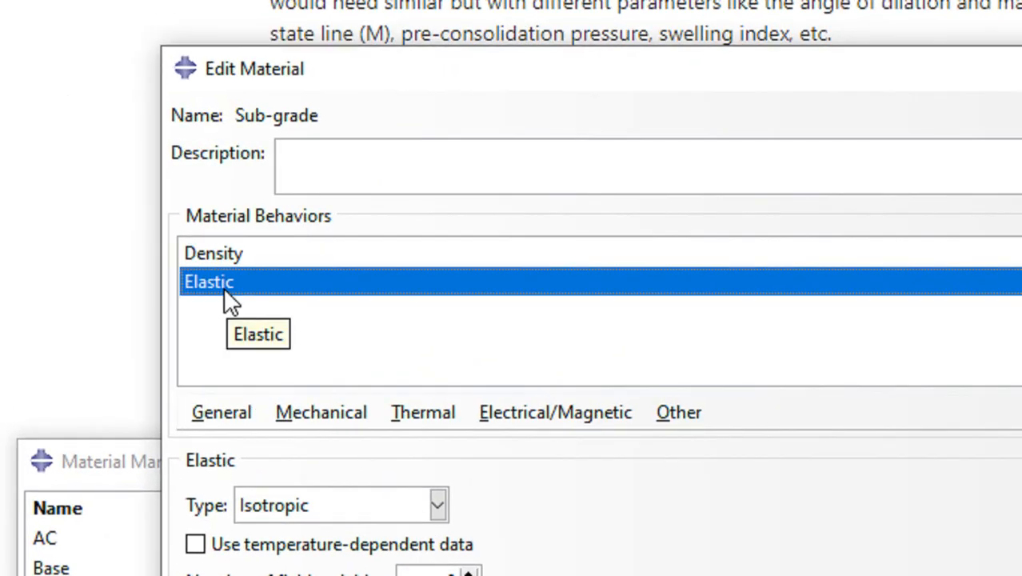
click(215, 257)
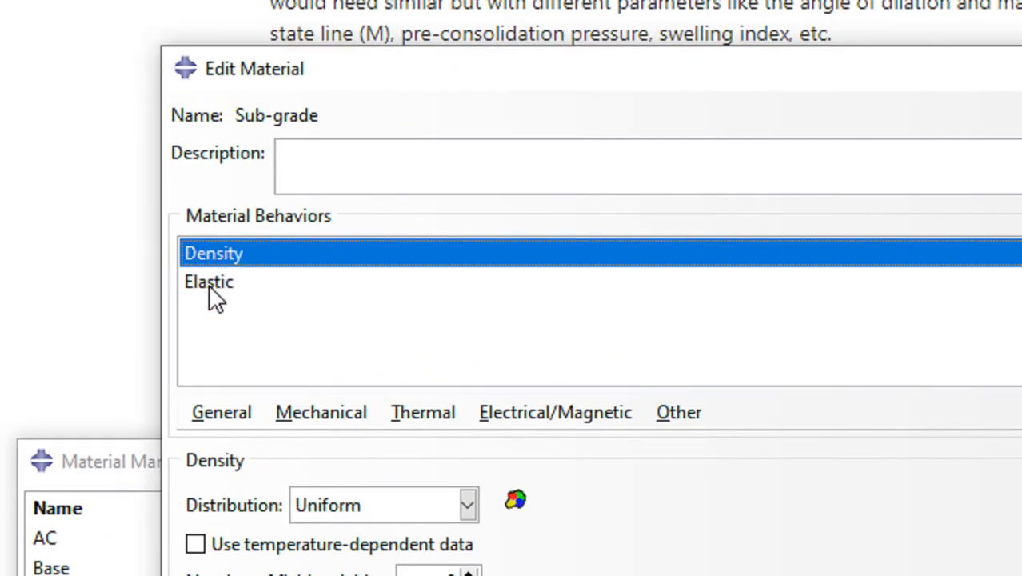
click(209, 284)
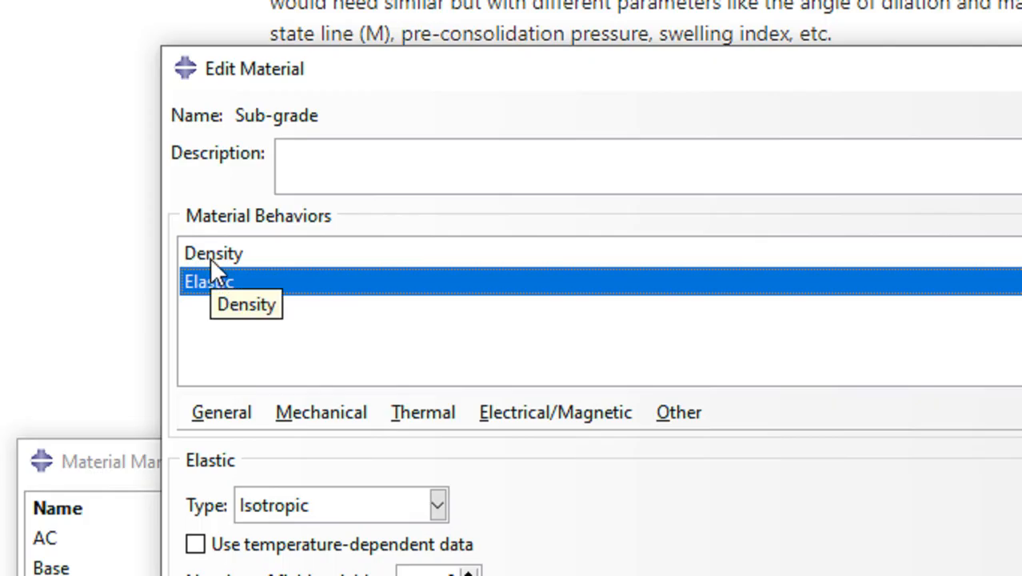
Compare the Sub-grade material's Density inputs with its Elastic inputs, ending on the Elastic behavior
click(211, 256)
click(212, 284)
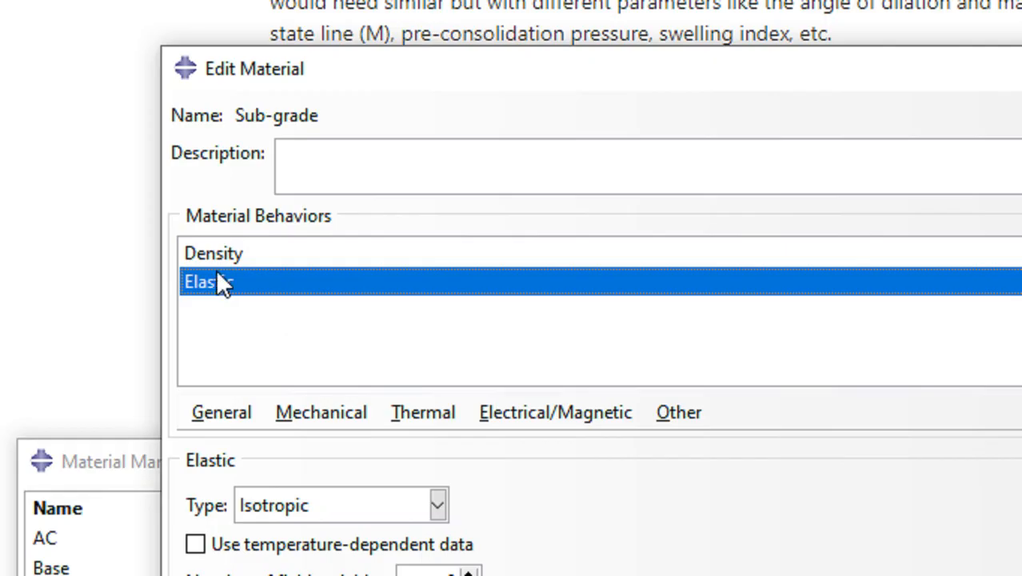
click(214, 255)
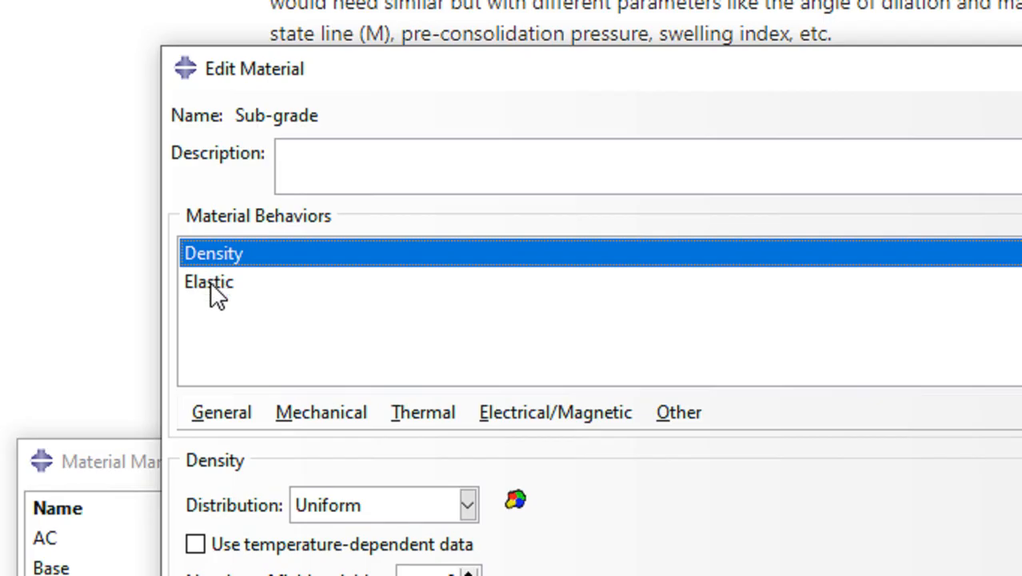
click(213, 294)
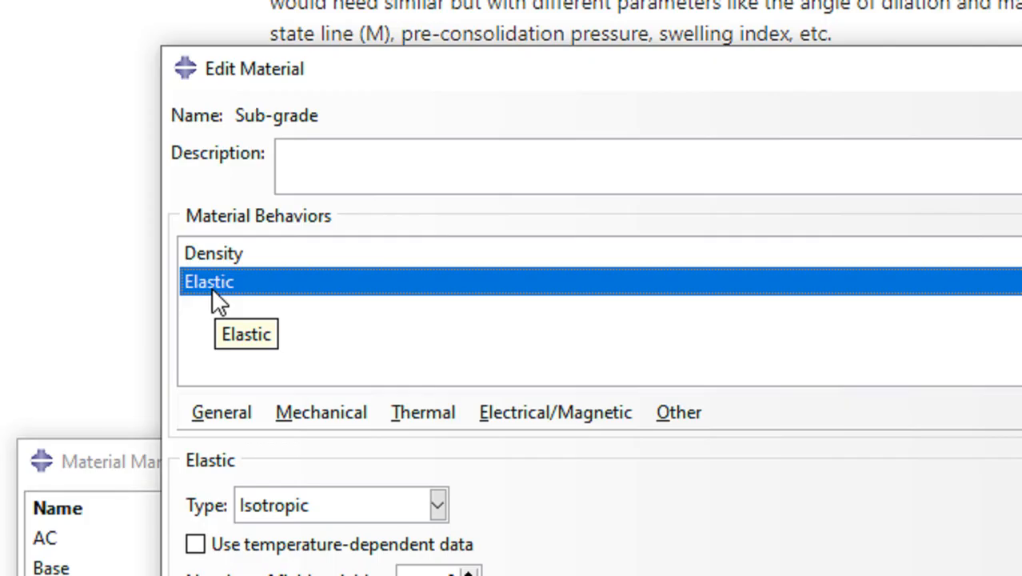
click(206, 257)
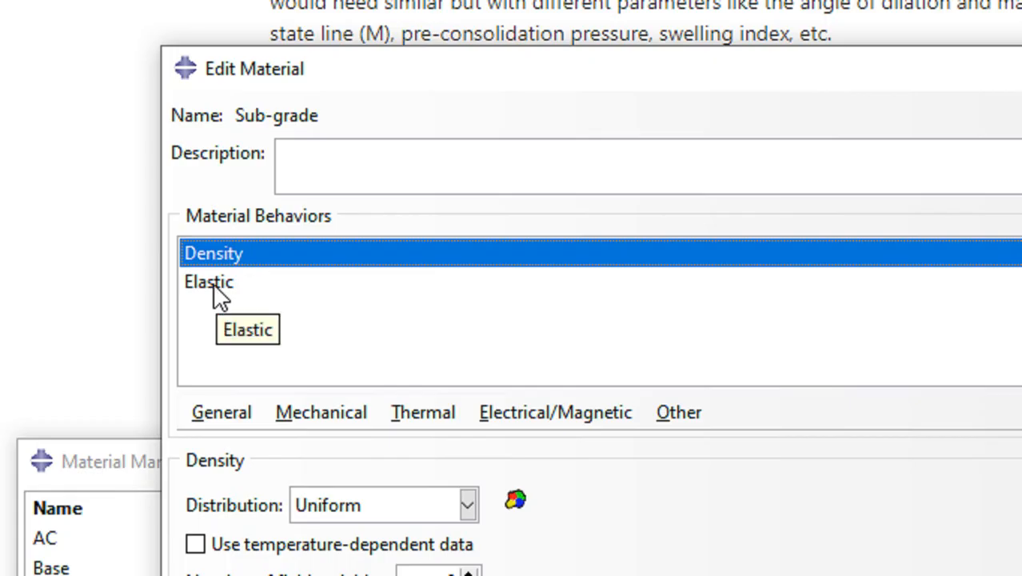
click(213, 282)
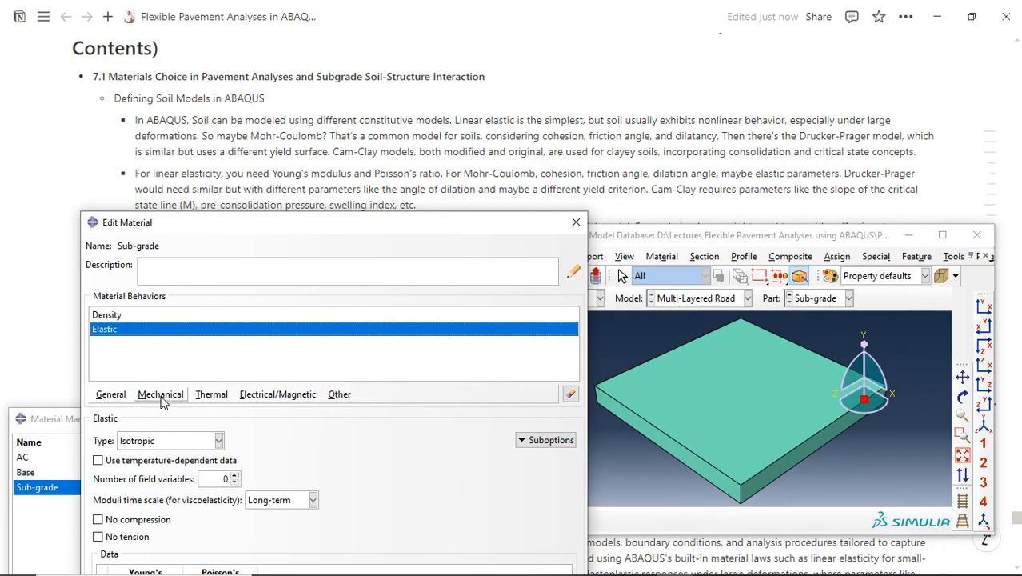
Add the Mohr Coulomb Plasticity behavior to the Sub-grade material
click(160, 395)
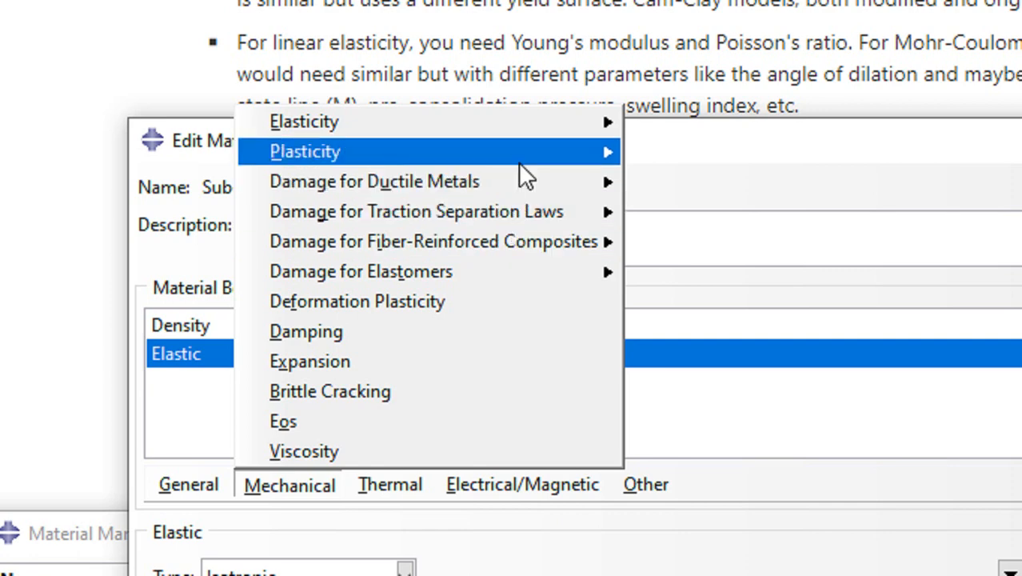
mouse_move(519, 160)
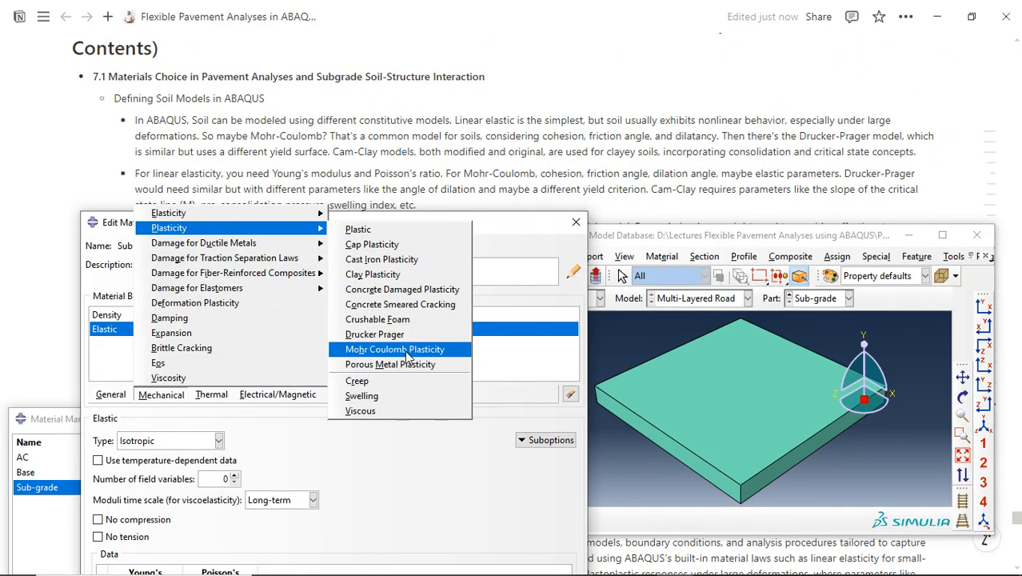
click(766, 395)
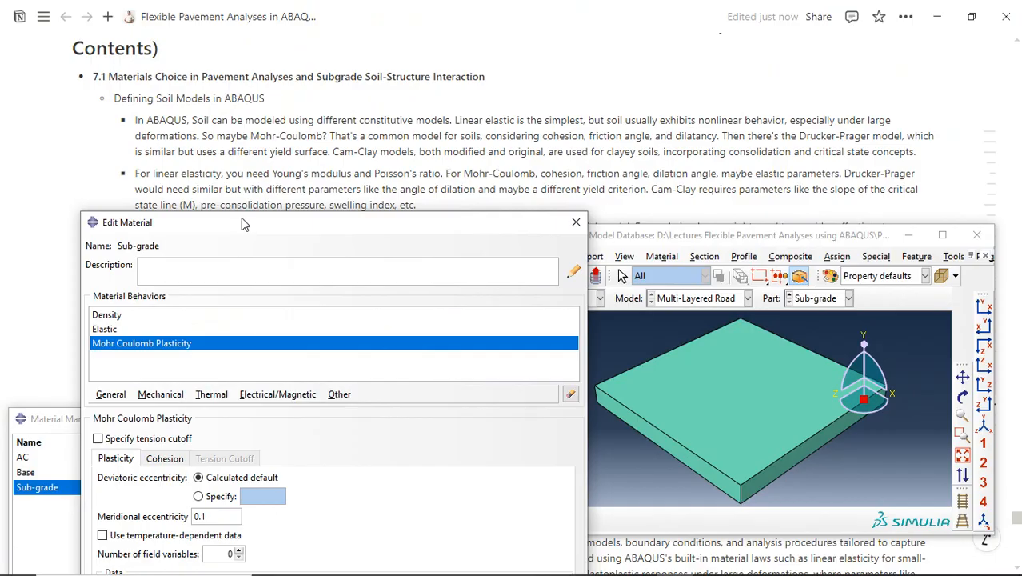
Examine the Mohr Coulomb plasticity and cohesion inputs, then place Edit Material below the notes' second bullet with Density selected
drag(240, 221, 520, 68)
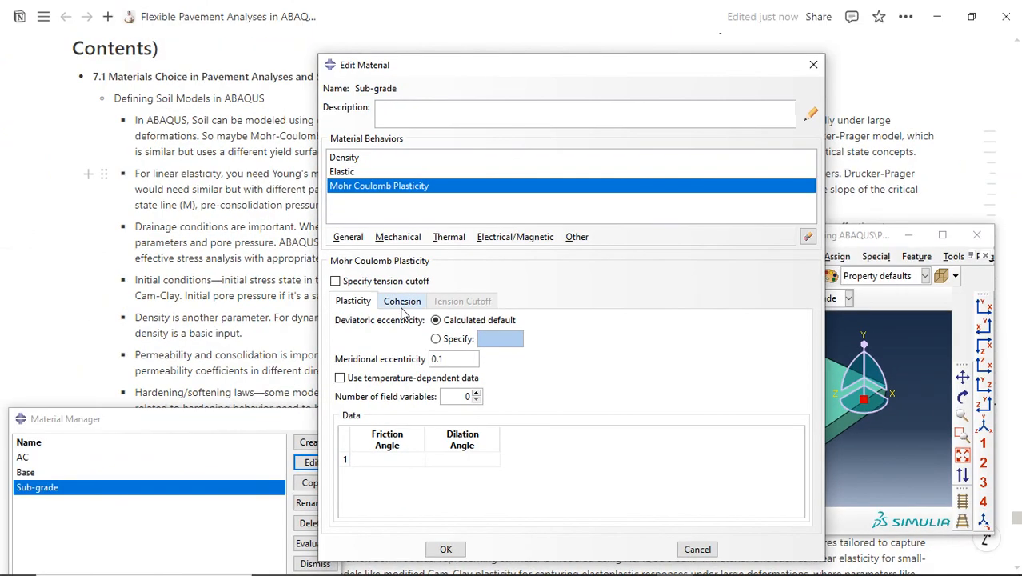
click(474, 26)
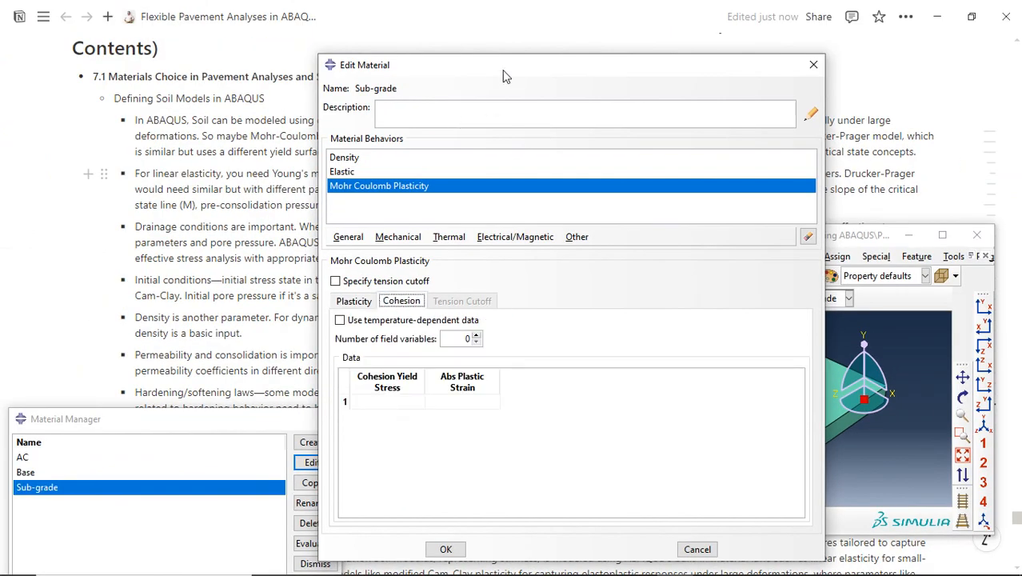
drag(504, 76, 264, 249)
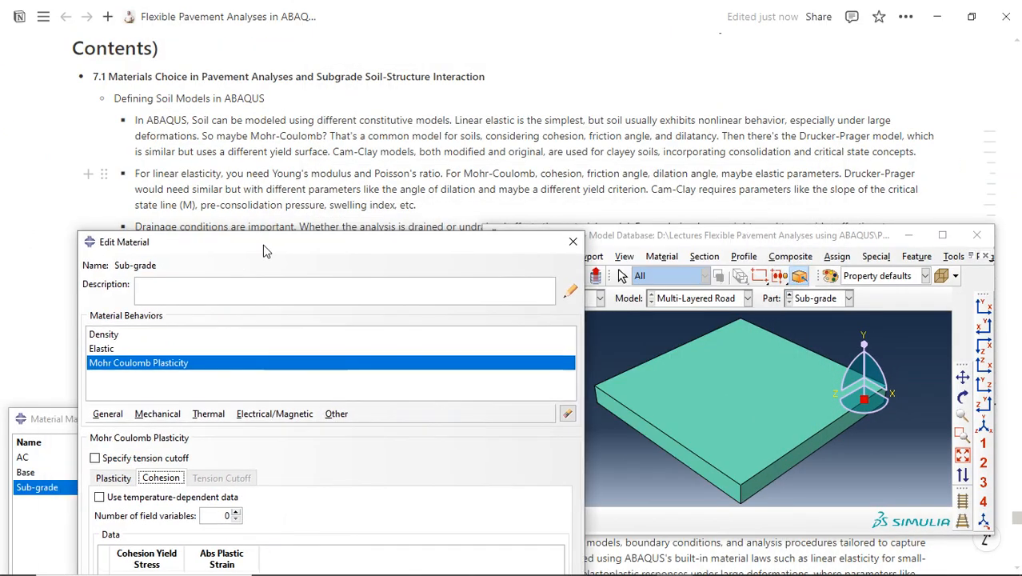
click(114, 336)
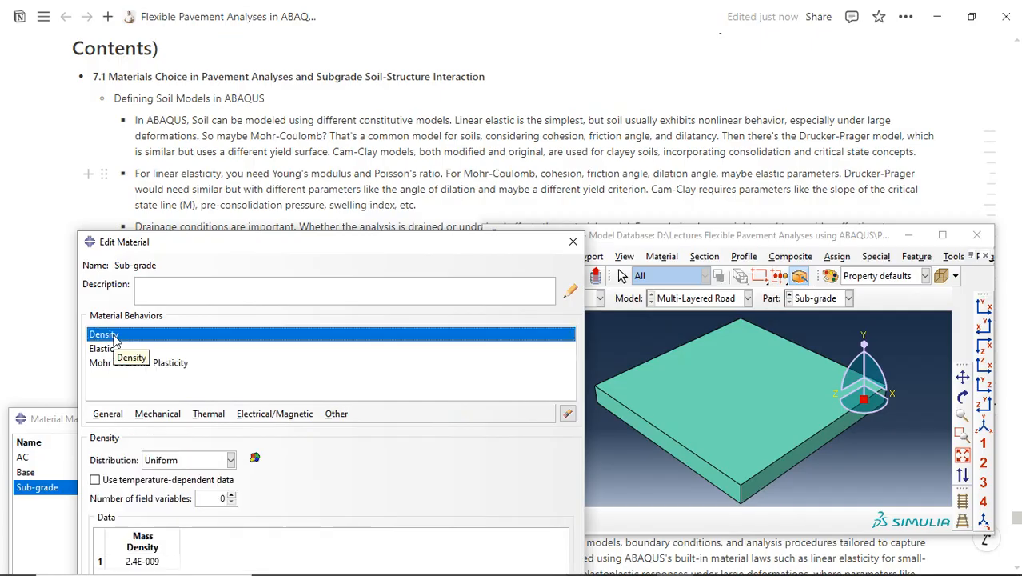
Switch to the Step module and select the Tyre Pass step in the Step Manager to examine its procedure
click(650, 238)
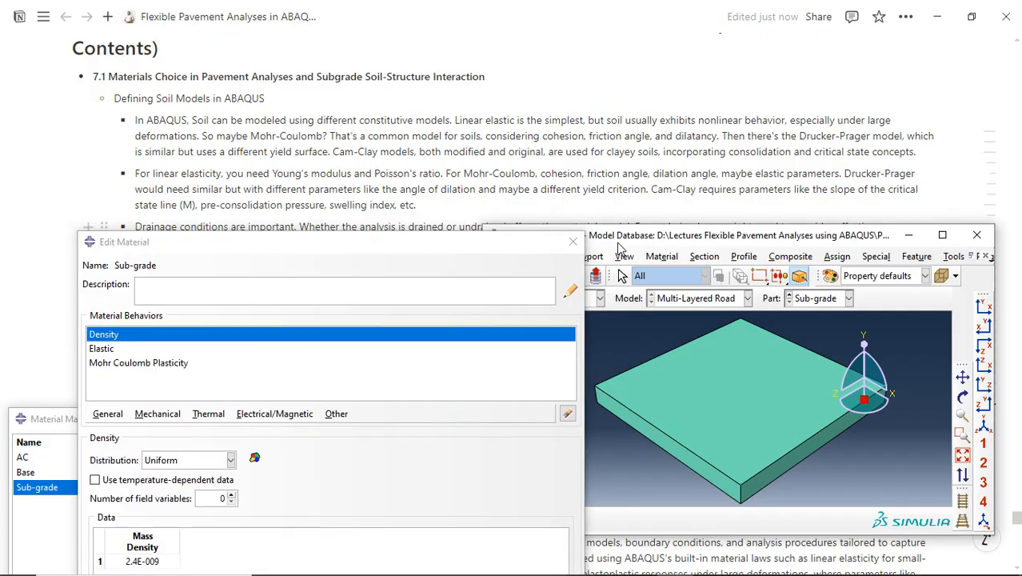
drag(619, 243, 688, 224)
click(632, 279)
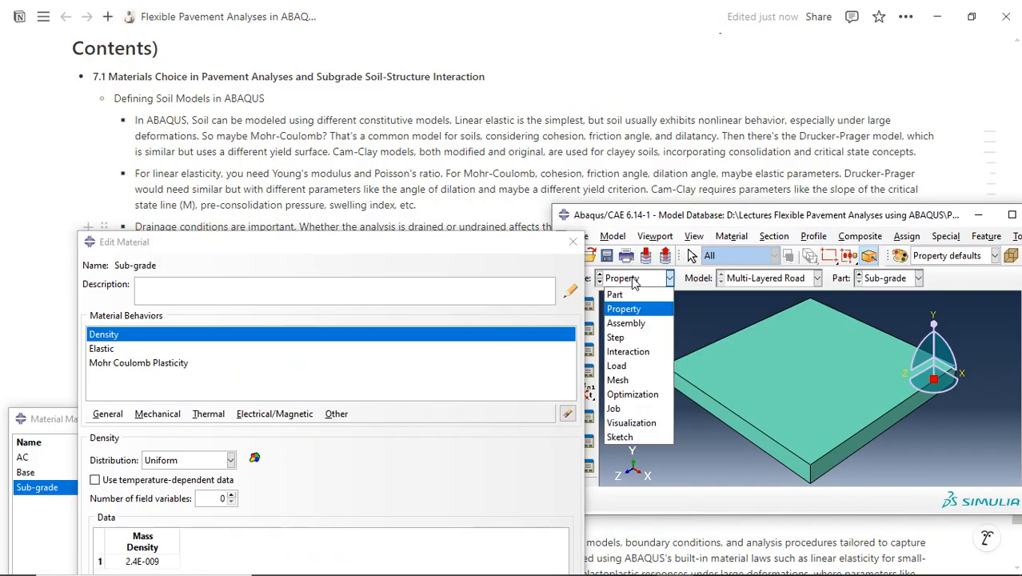
click(618, 337)
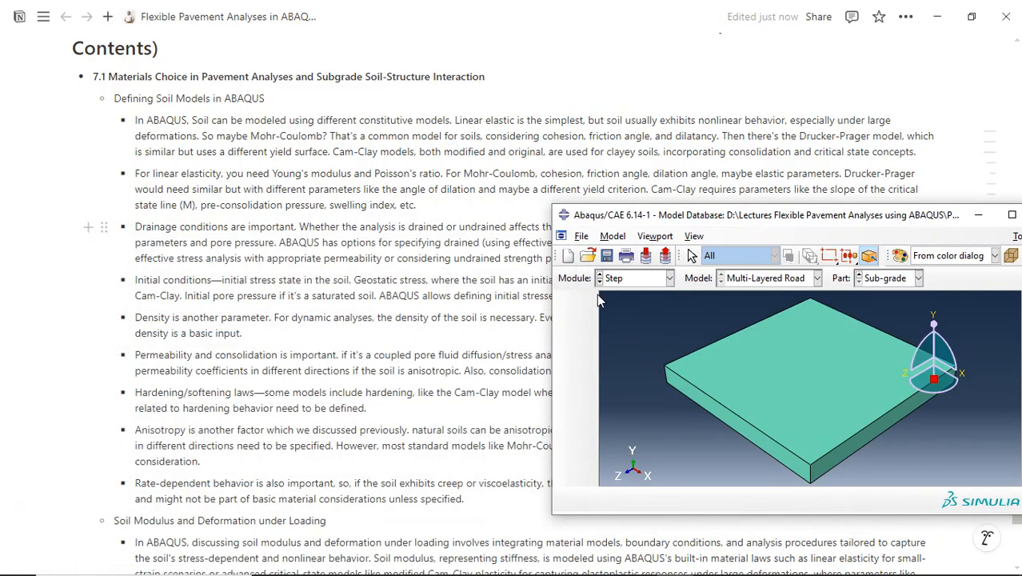
click(585, 305)
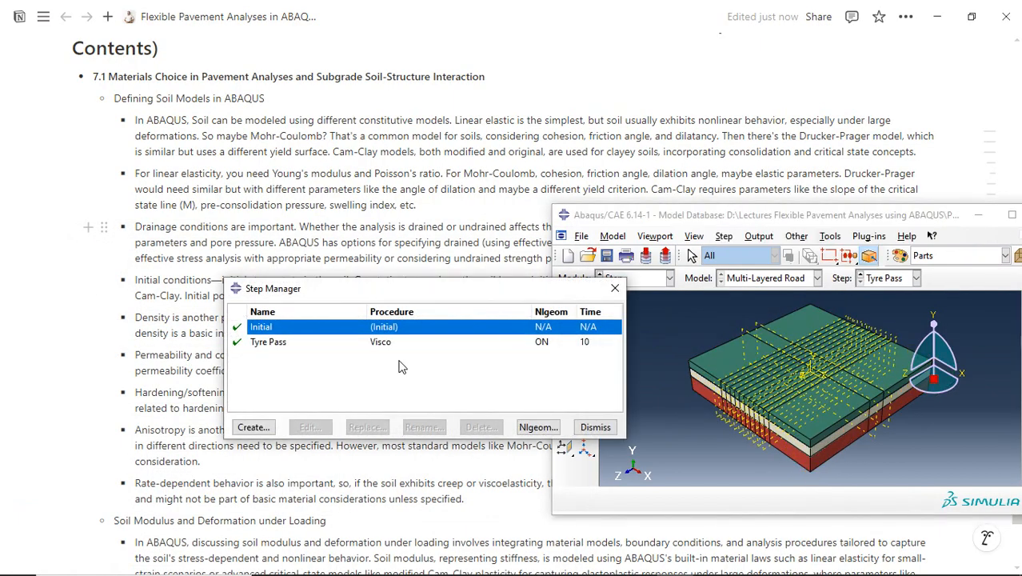
click(370, 343)
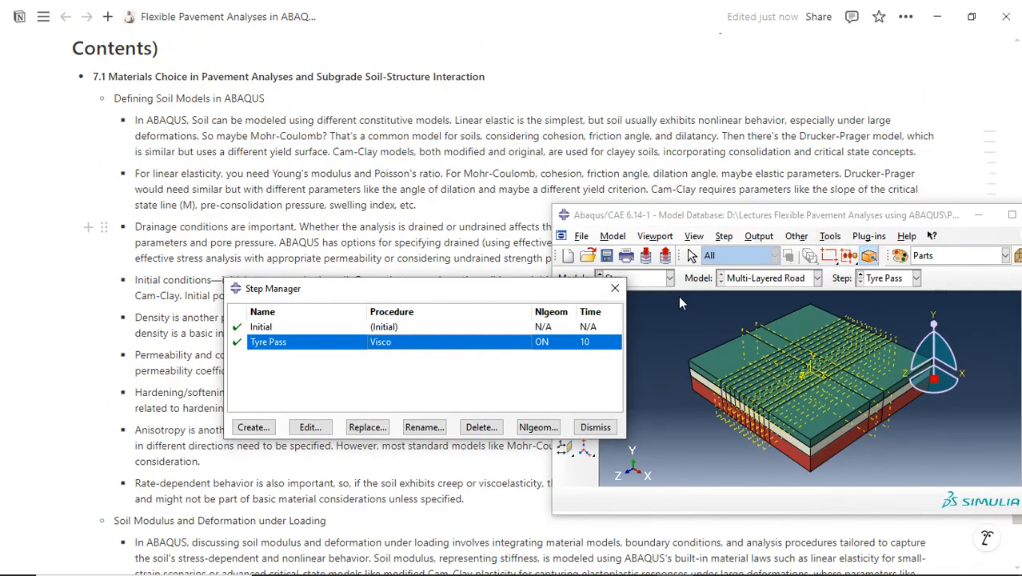
Return to the Property module and review the Sub-grade's Mohr Coulomb Plasticity behavior and the available plasticity models
click(656, 278)
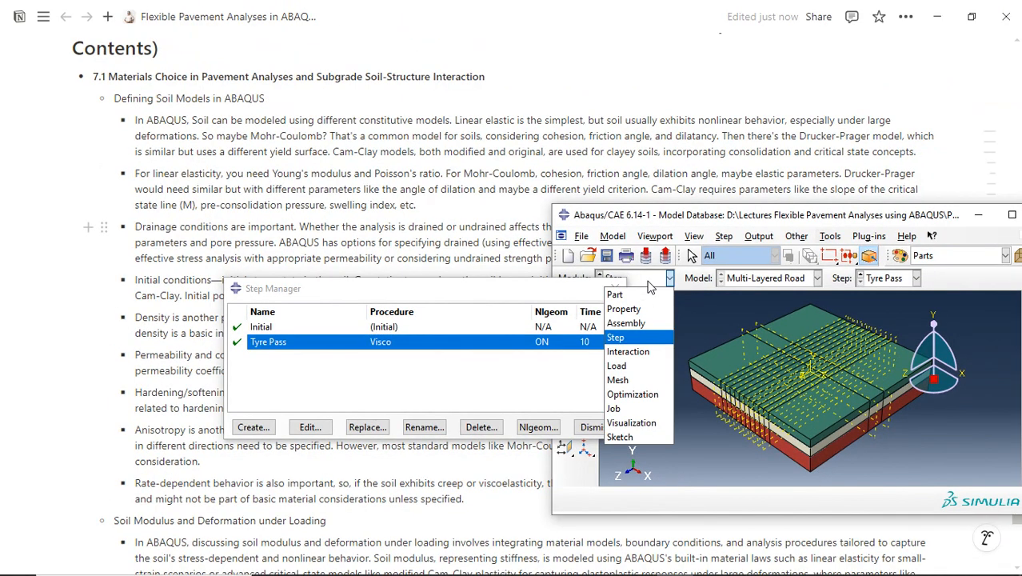
click(629, 309)
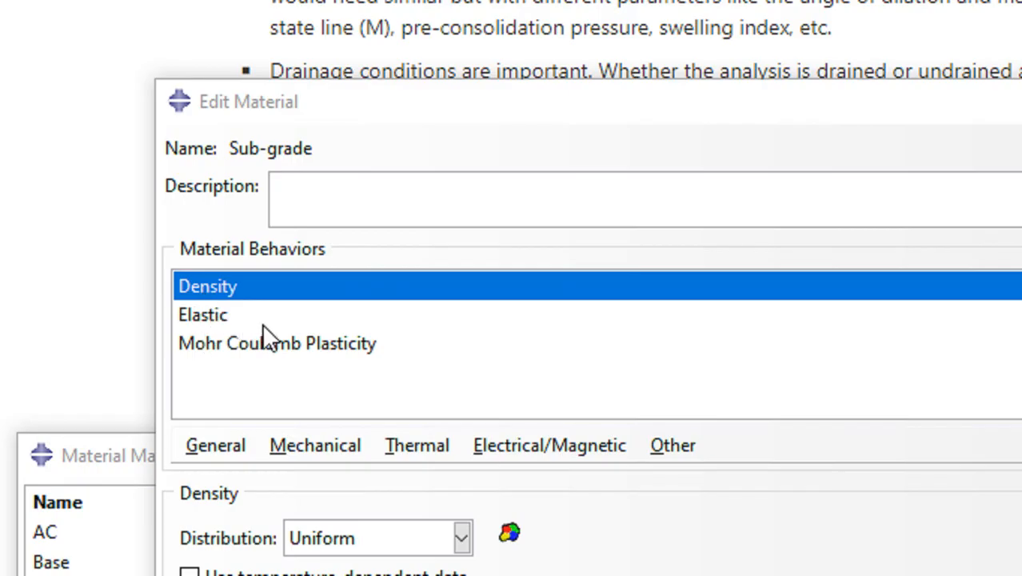
click(279, 342)
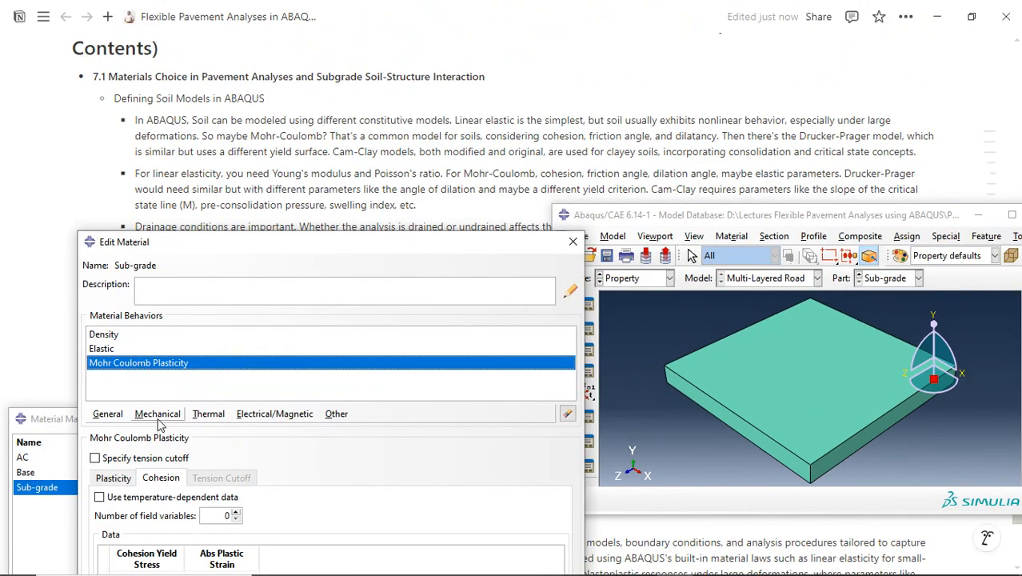
click(159, 414)
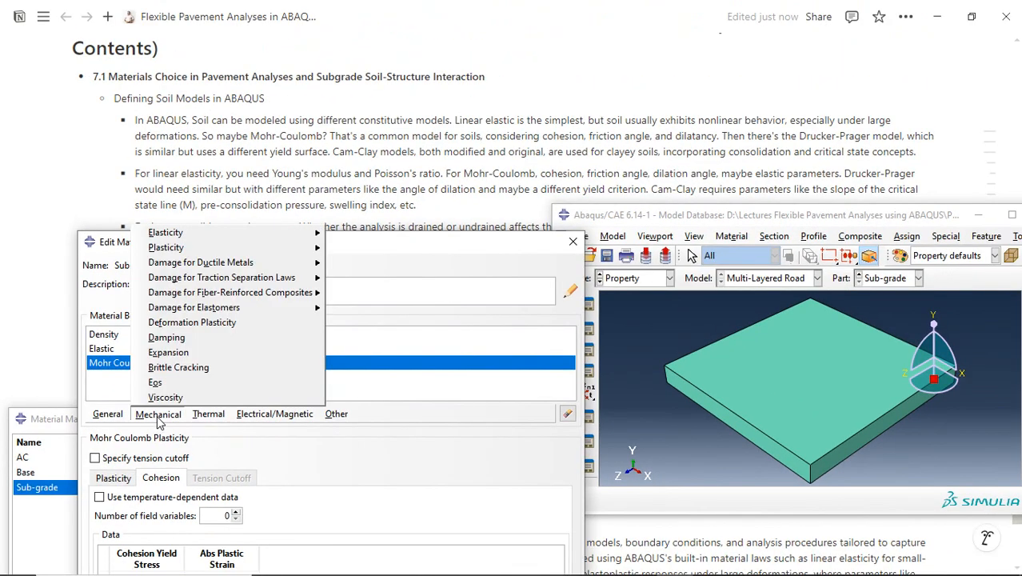
mouse_move(240, 247)
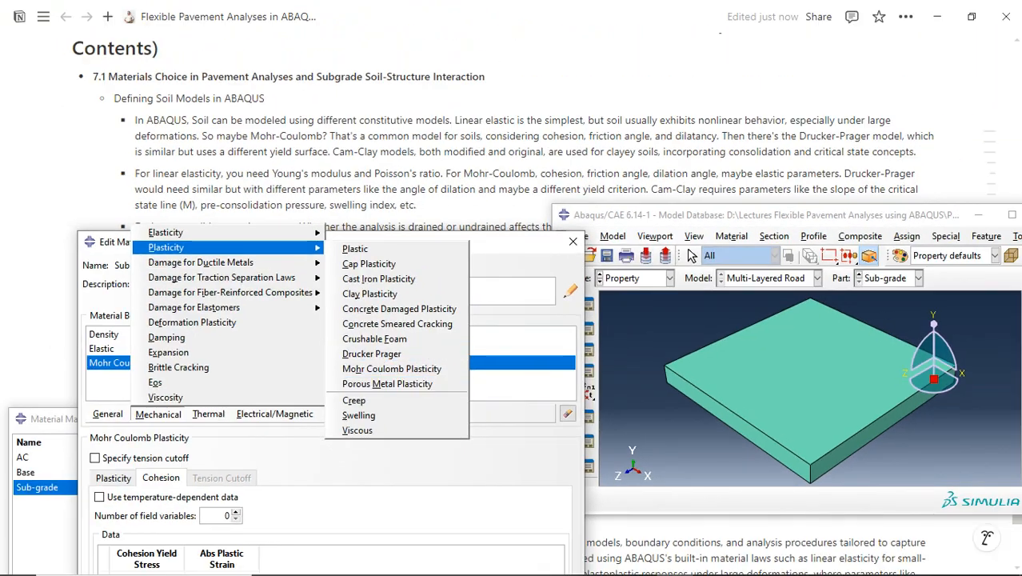
In File Explorer, open LET Theory Concept.cae from the Abaqus Files folder of Project 3
mouse_move(491, 569)
click(530, 565)
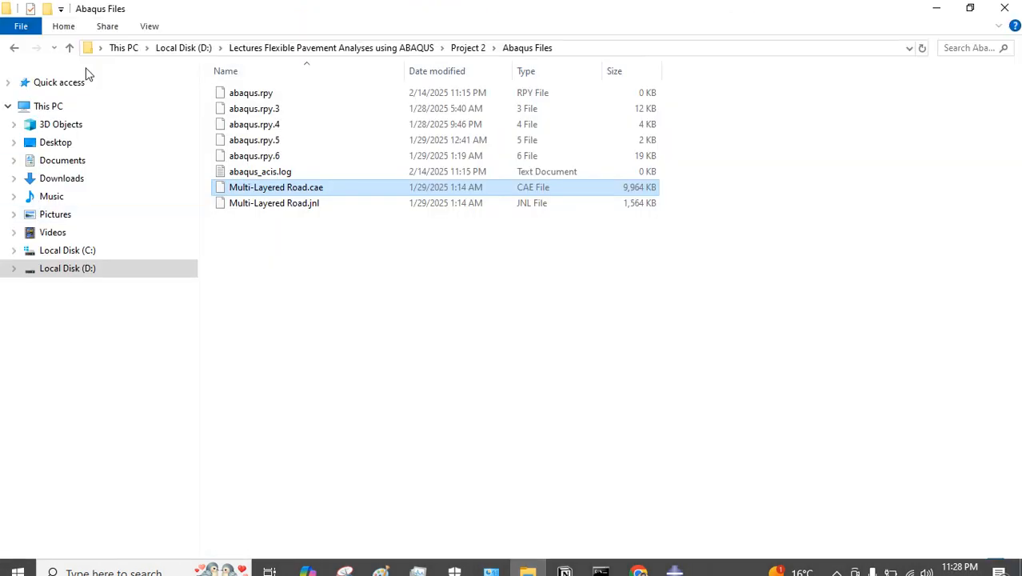
click(70, 48)
click(72, 48)
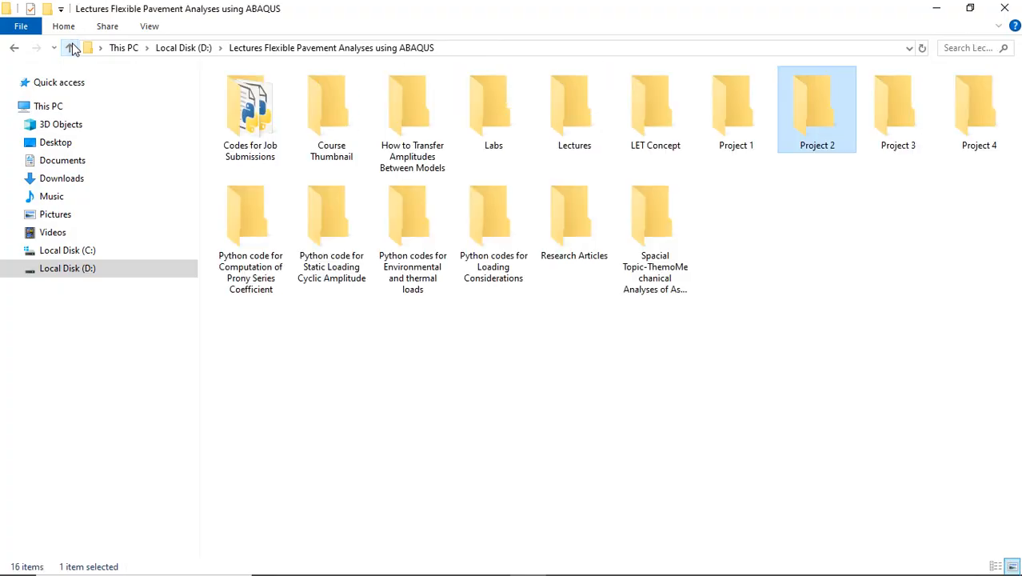
click(914, 129)
double_click(914, 129)
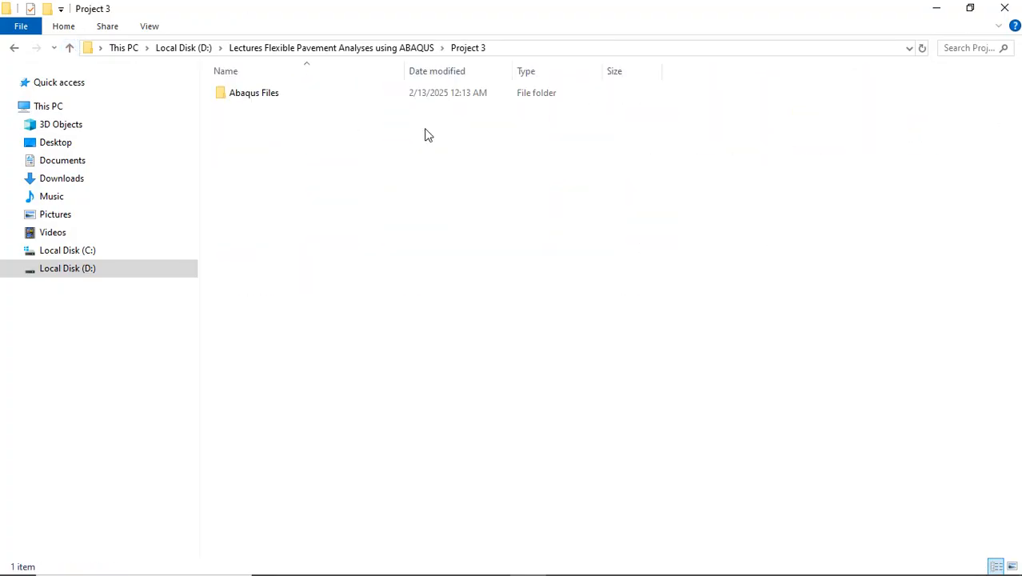
double_click(276, 95)
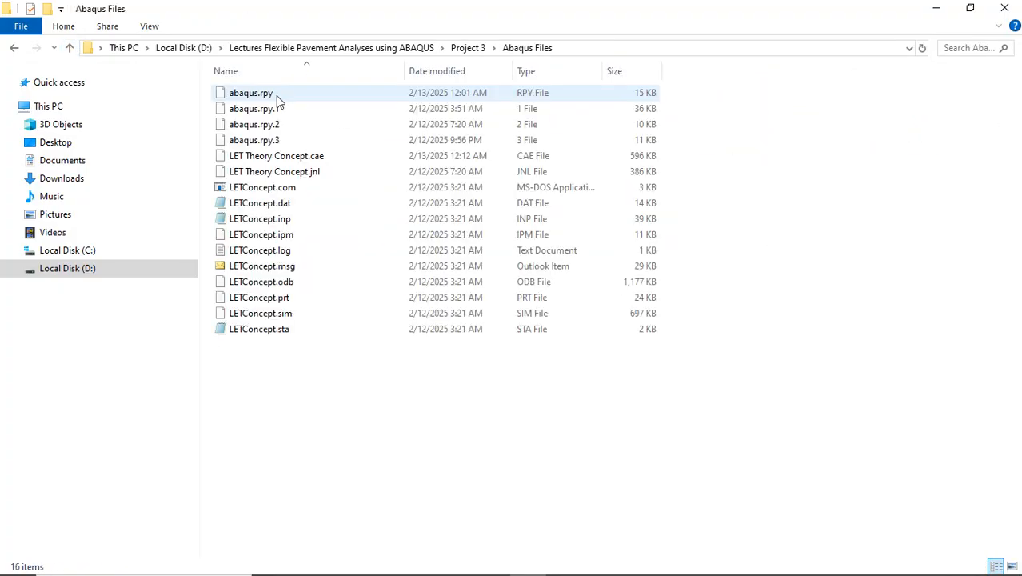
click(286, 158)
double_click(287, 158)
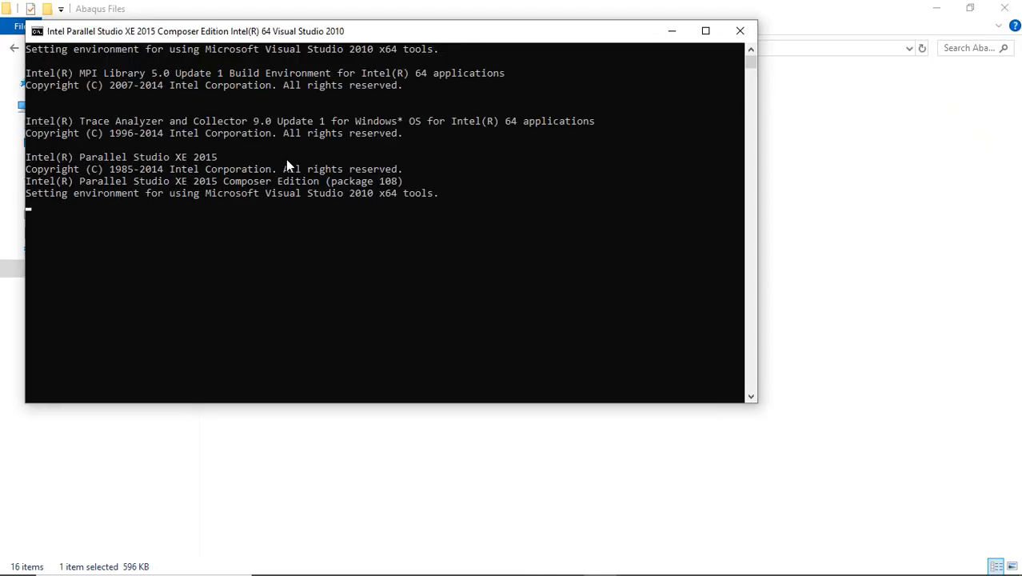
Switch back to the Notion notes and read the soil model bullets from drainage conditions through the Soil Modulus and Deformation section
click(565, 561)
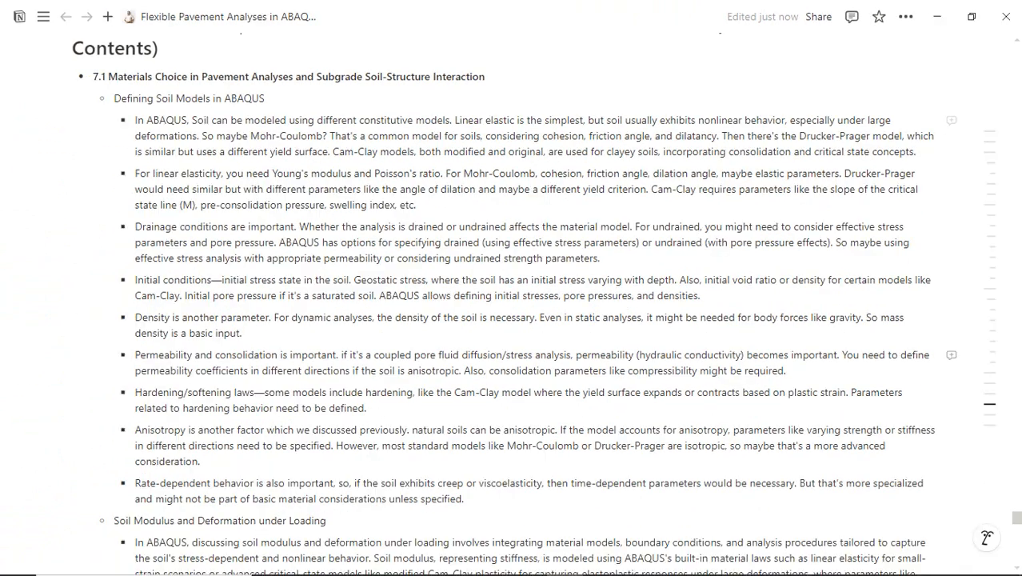
click(674, 564)
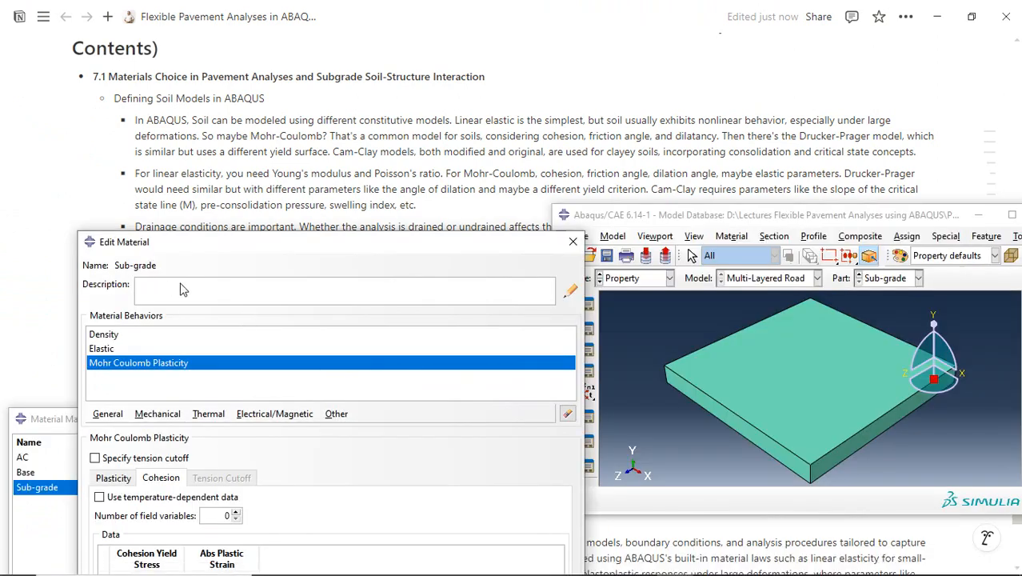
mouse_move(598, 568)
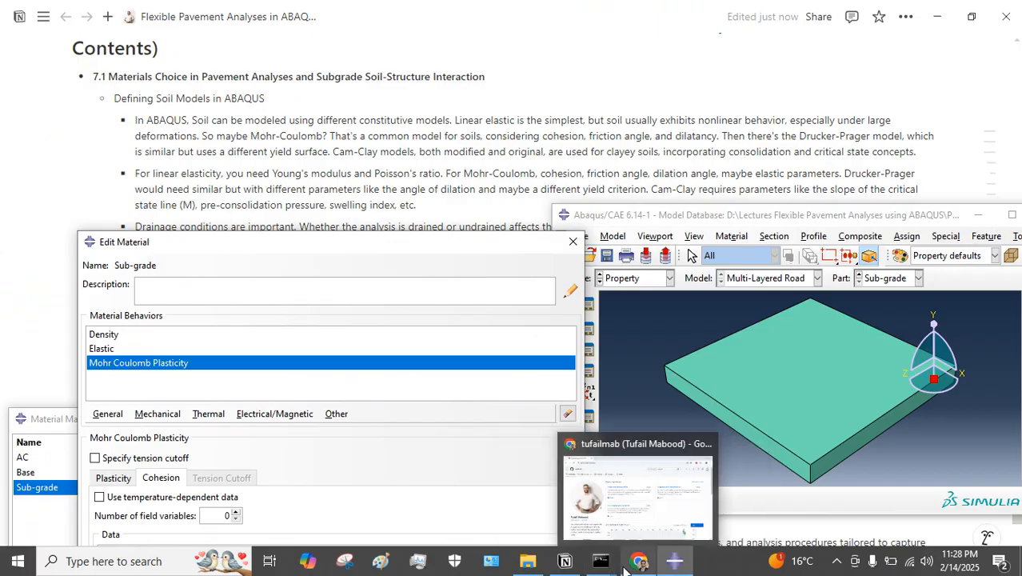
click(565, 564)
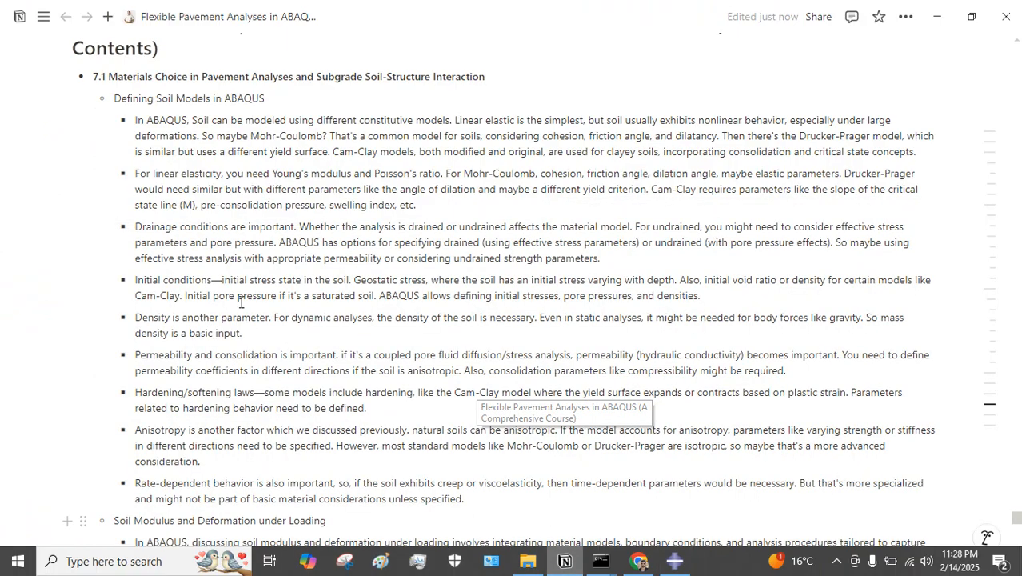
scroll(115, 160, down, 1)
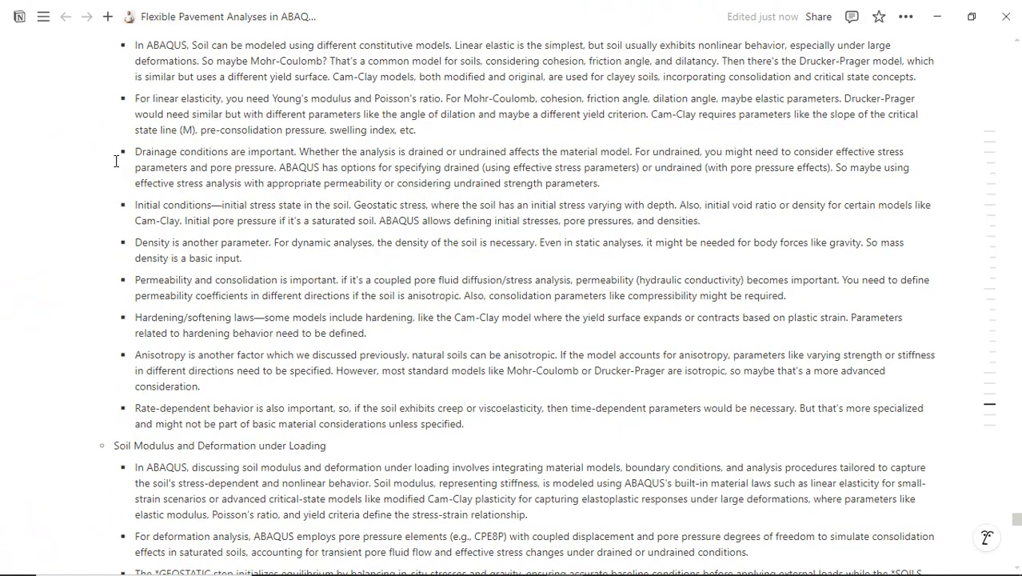
scroll(429, 262, down, 1)
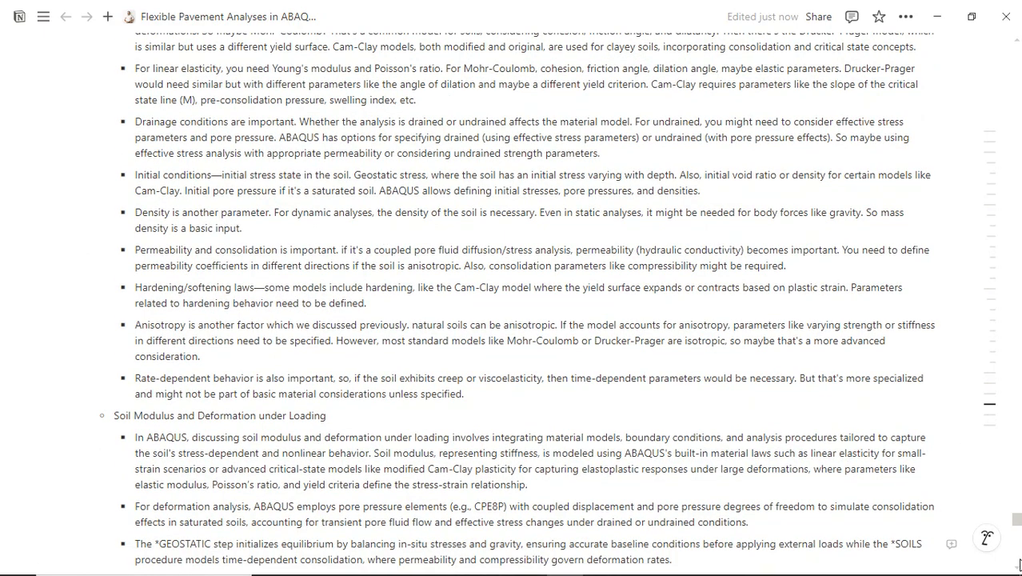
scroll(1017, 570, down, 1)
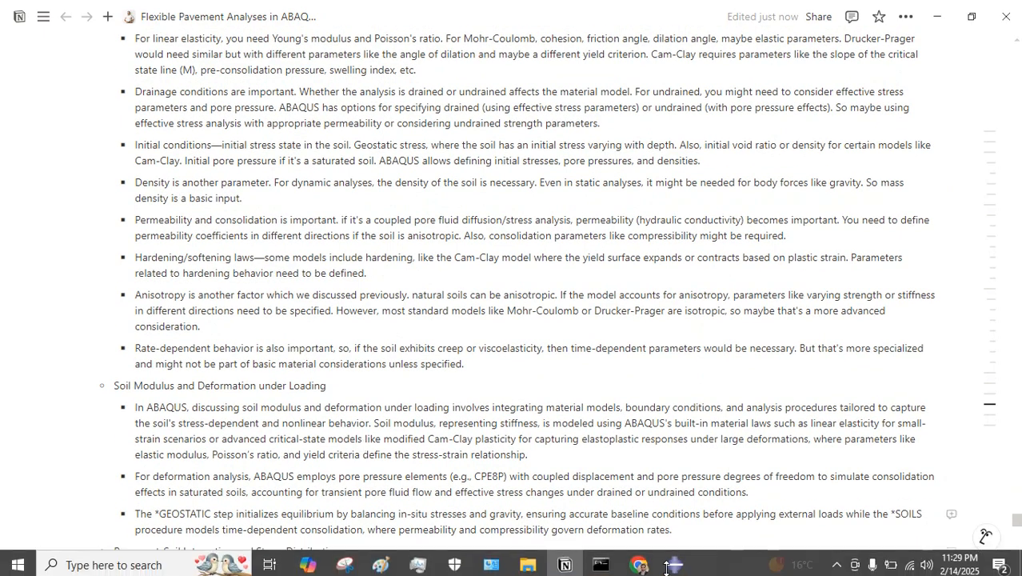
click(637, 560)
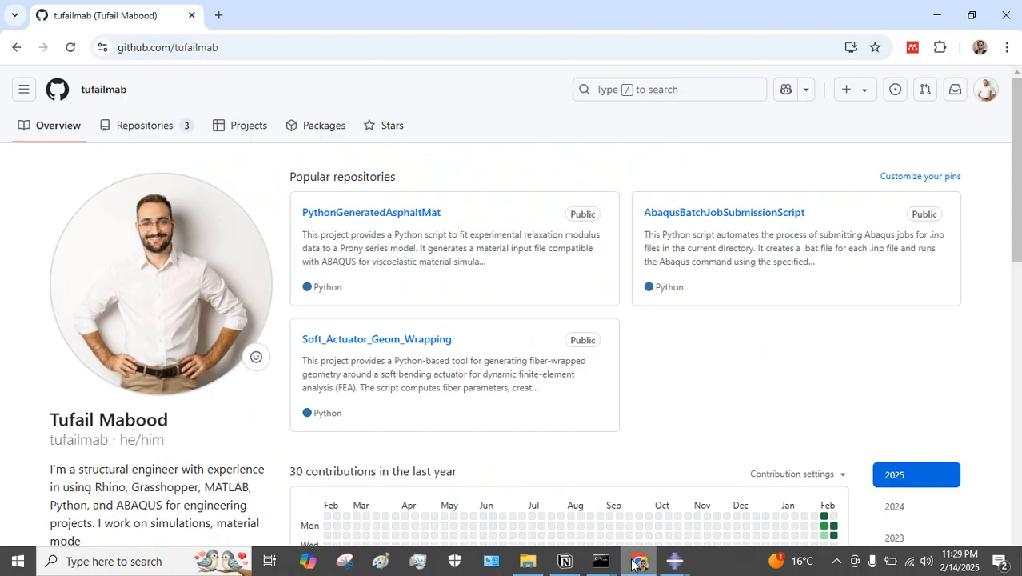
Switch to the LET Theory Concept model in Abaqus/CAE and open its Step module
mouse_move(675, 561)
click(752, 491)
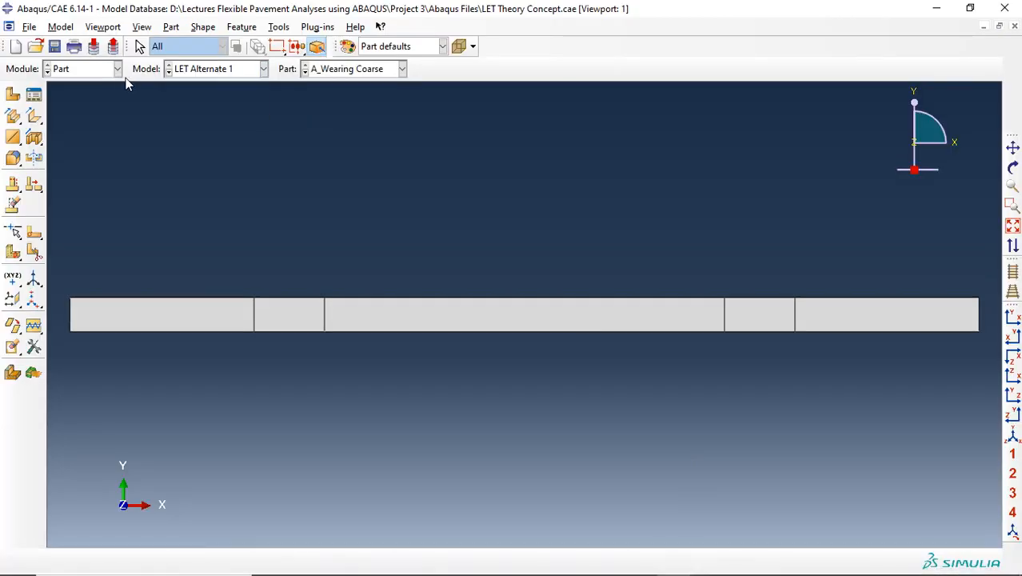
click(94, 70)
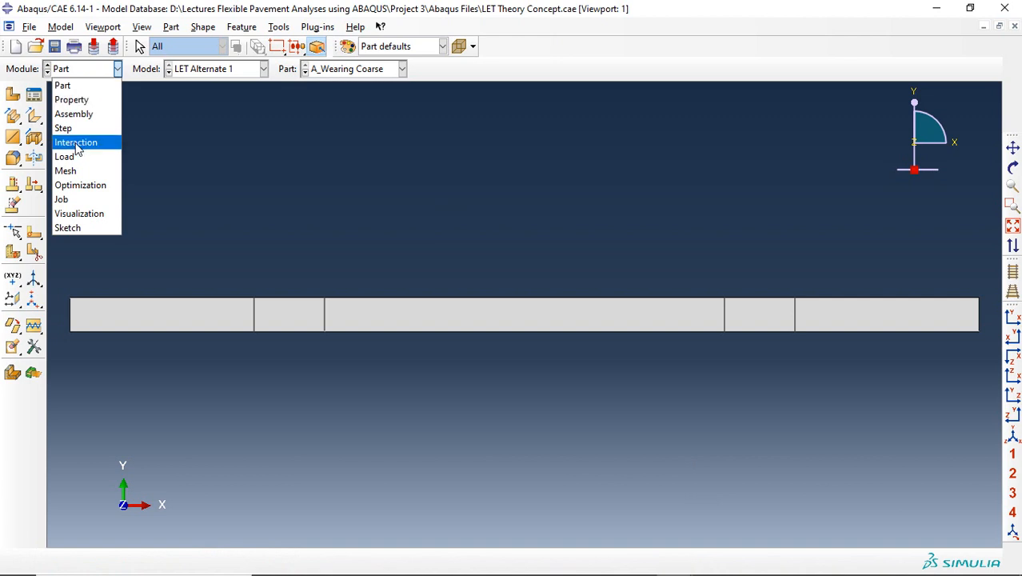
click(68, 129)
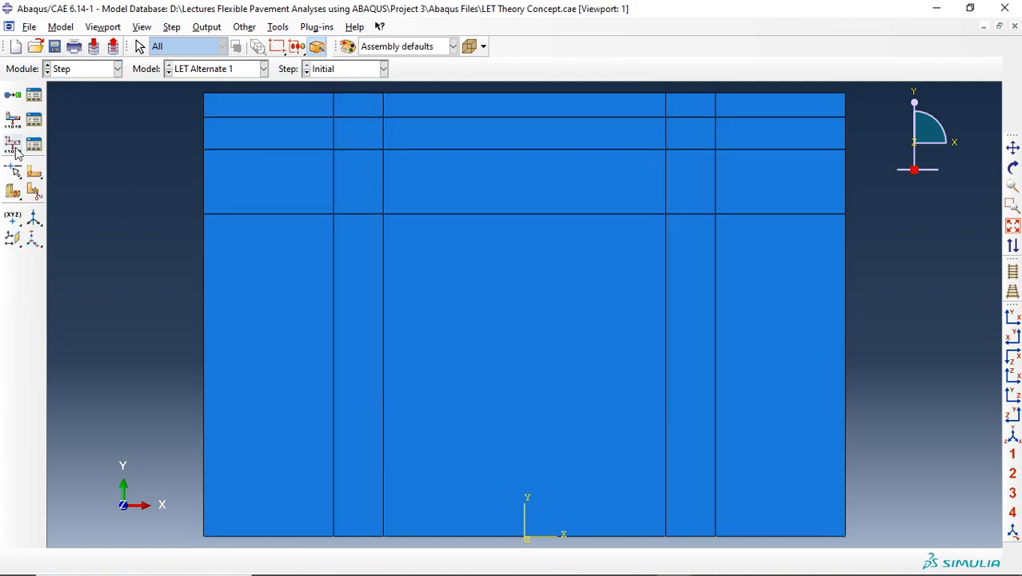
click(35, 172)
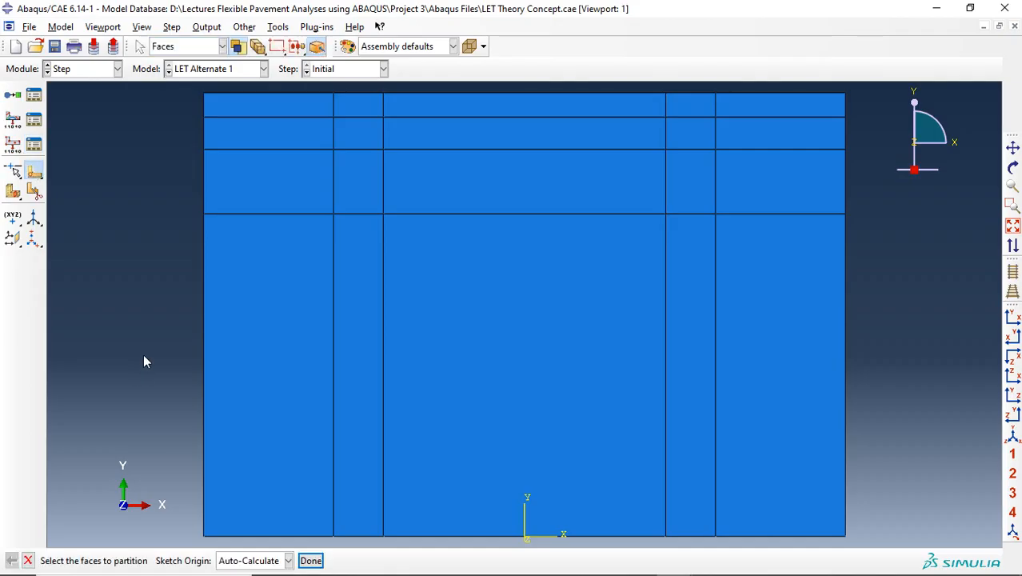
click(81, 70)
click(81, 70)
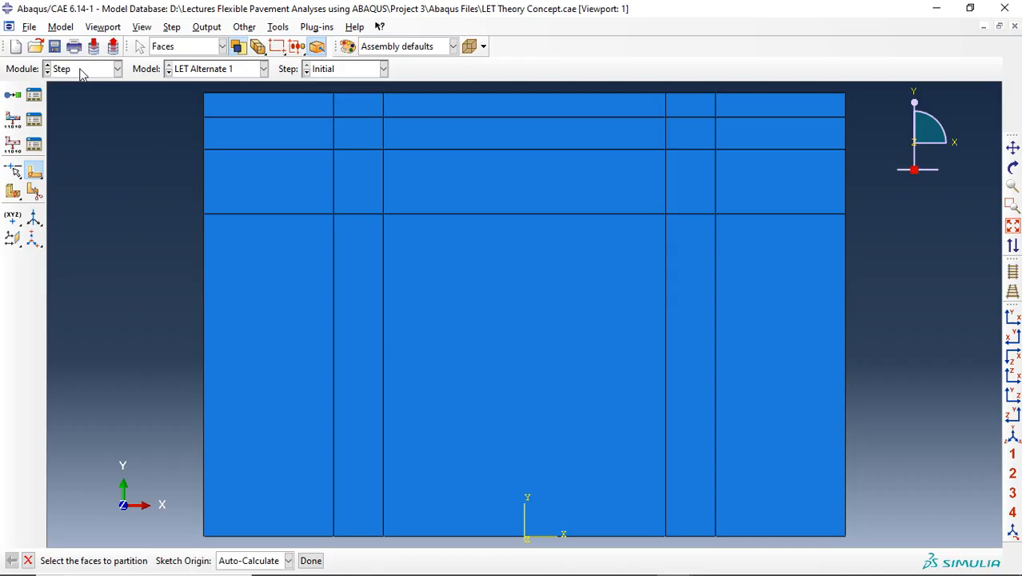
Reduce the LET Theory Concept window from full screen and place it over the Notion soil notes
click(970, 8)
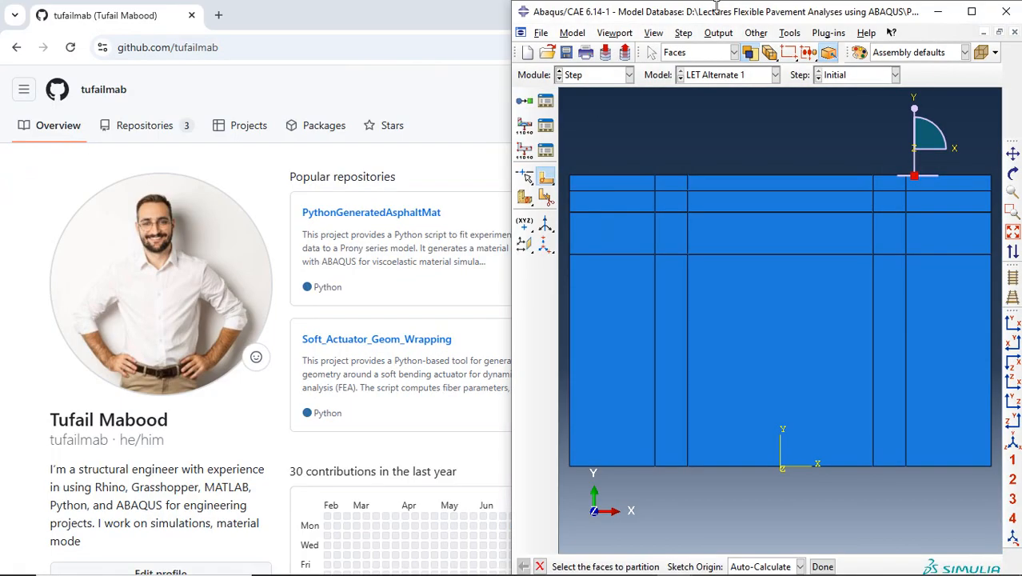
drag(783, 11, 646, 81)
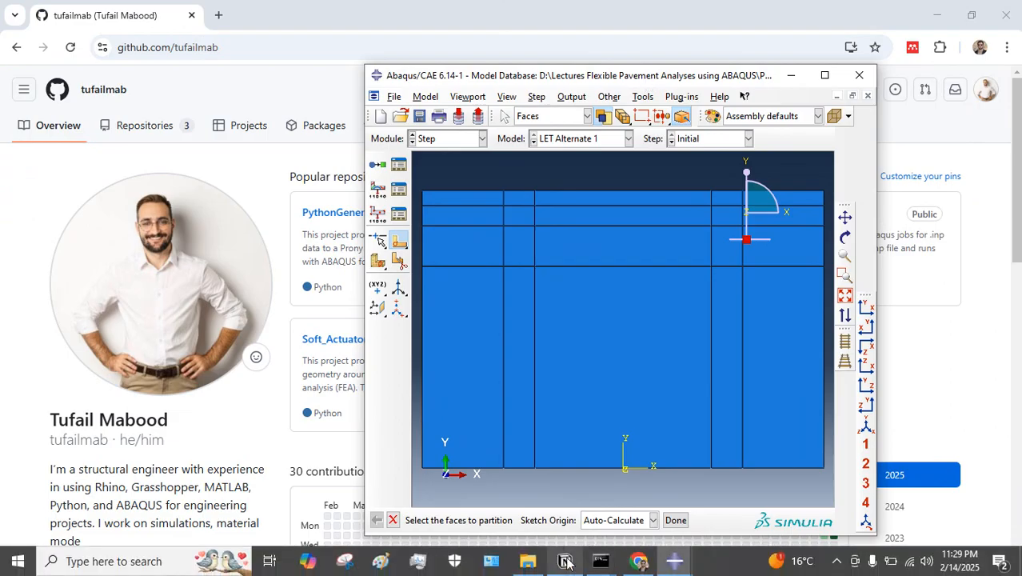
click(564, 560)
mouse_move(674, 561)
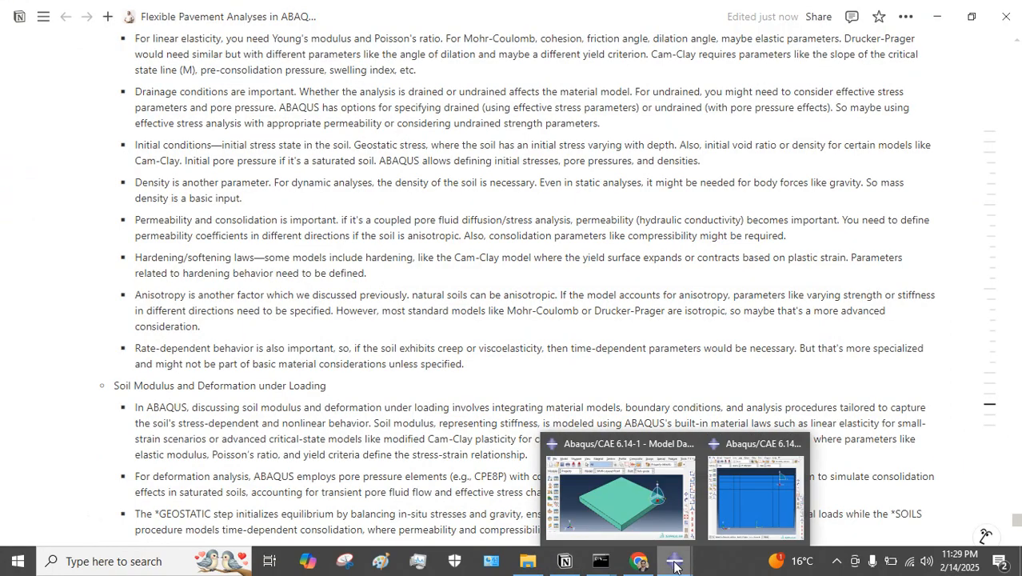
click(728, 529)
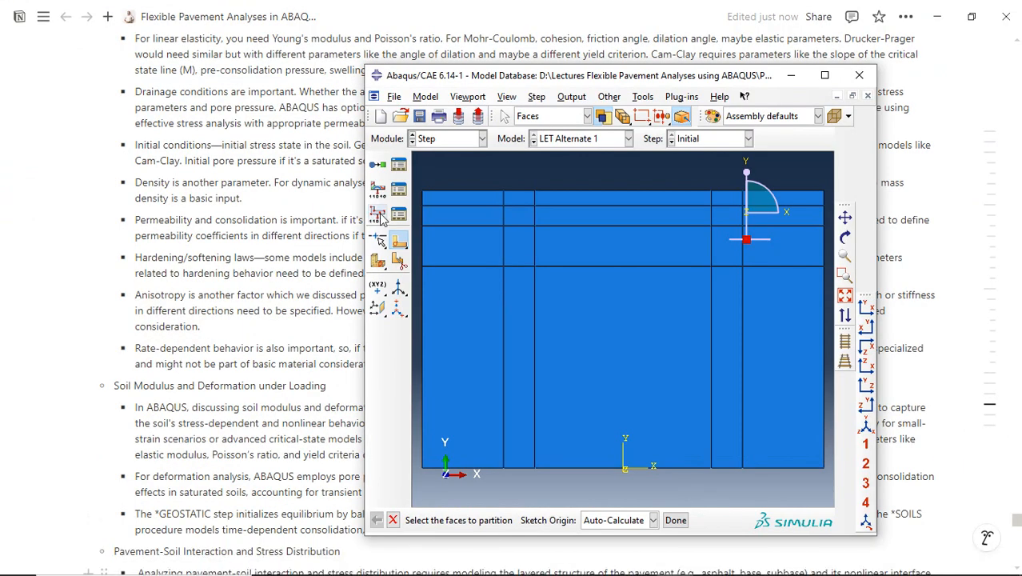
Leave the face partition command and open the Saturation predefined field of the Initial step in the Load module for inspection
key(Escape)
click(447, 138)
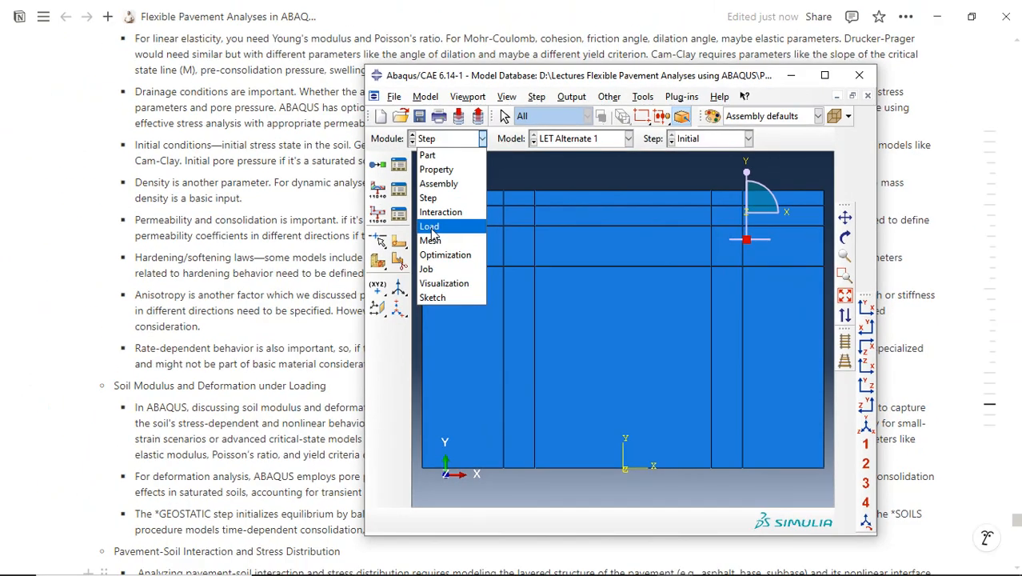
click(510, 286)
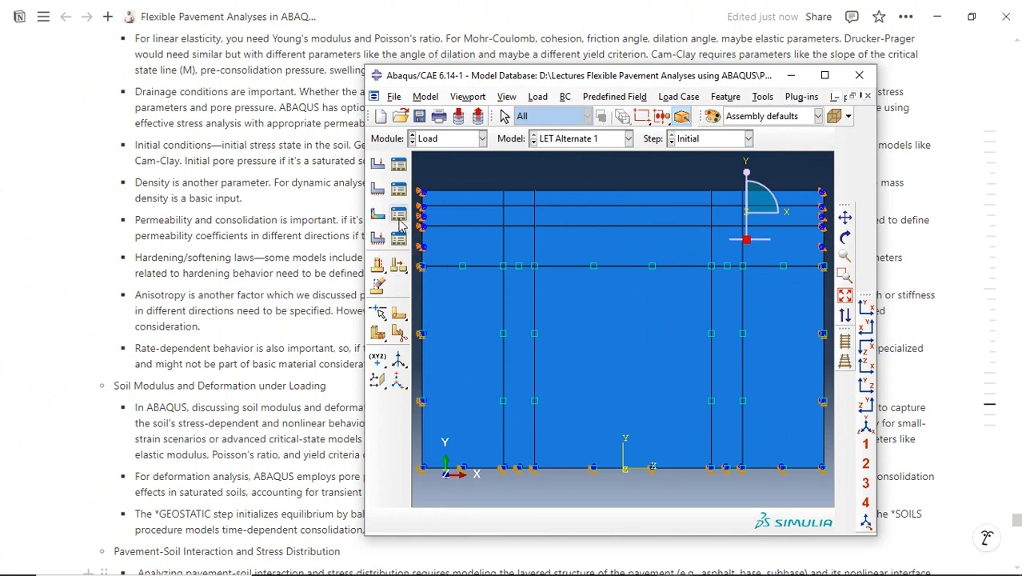
click(399, 217)
drag(568, 352, 269, 304)
click(507, 321)
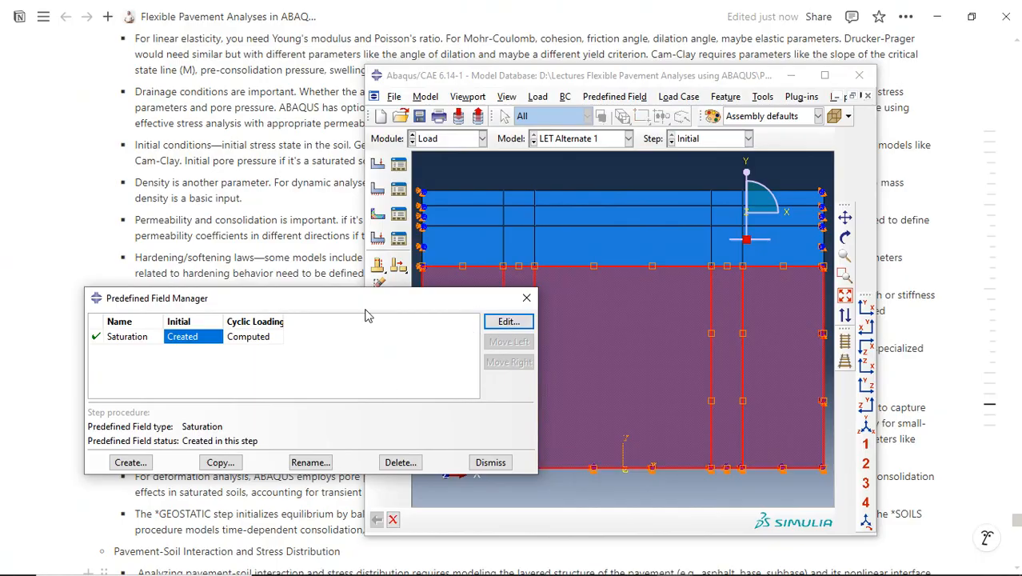
drag(308, 342, 207, 336)
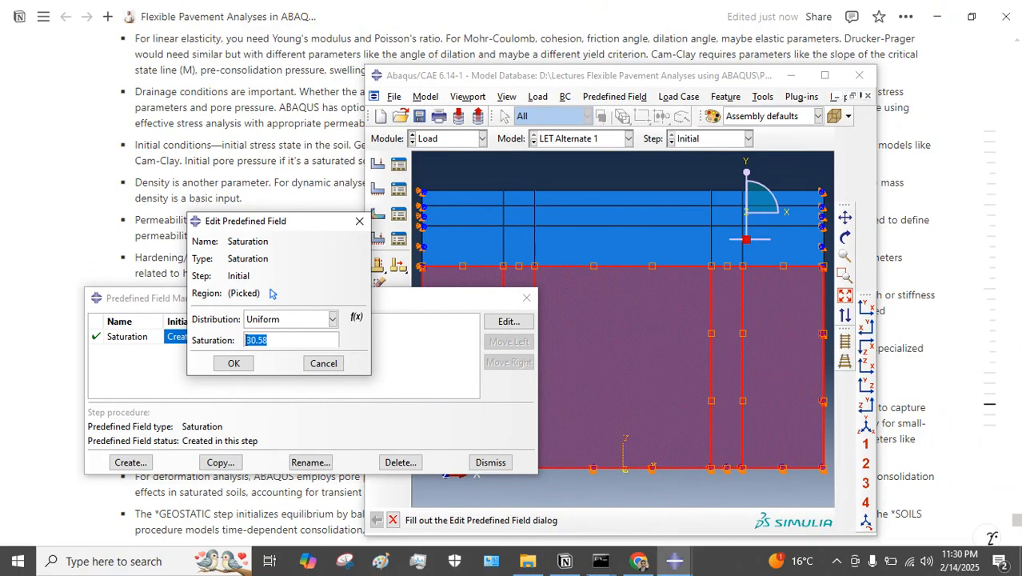
Switch to File Explorer and go up to the Lectures Flexible Pavement Analyses using ABAQUS folder
click(526, 564)
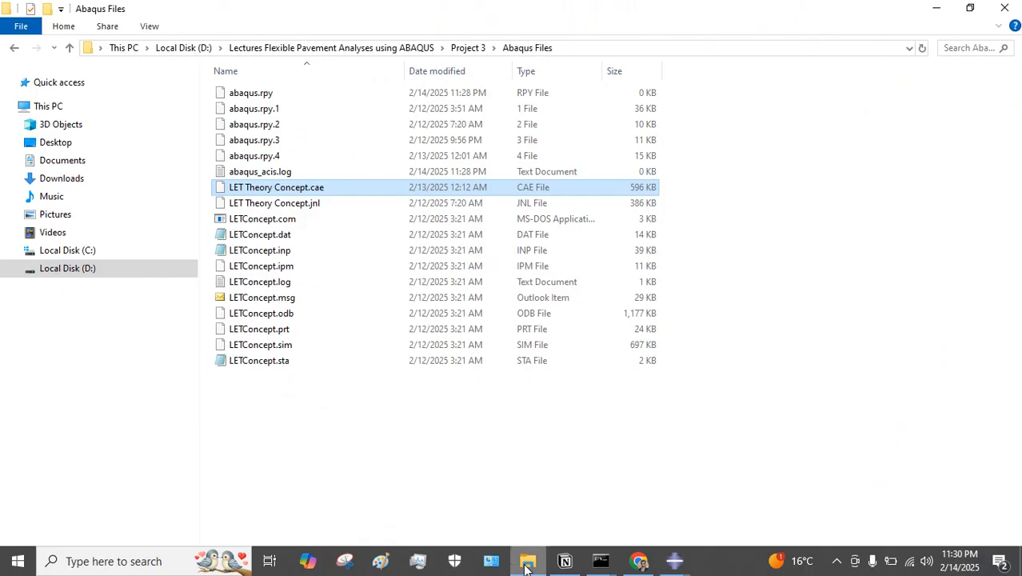
click(71, 48)
click(71, 48)
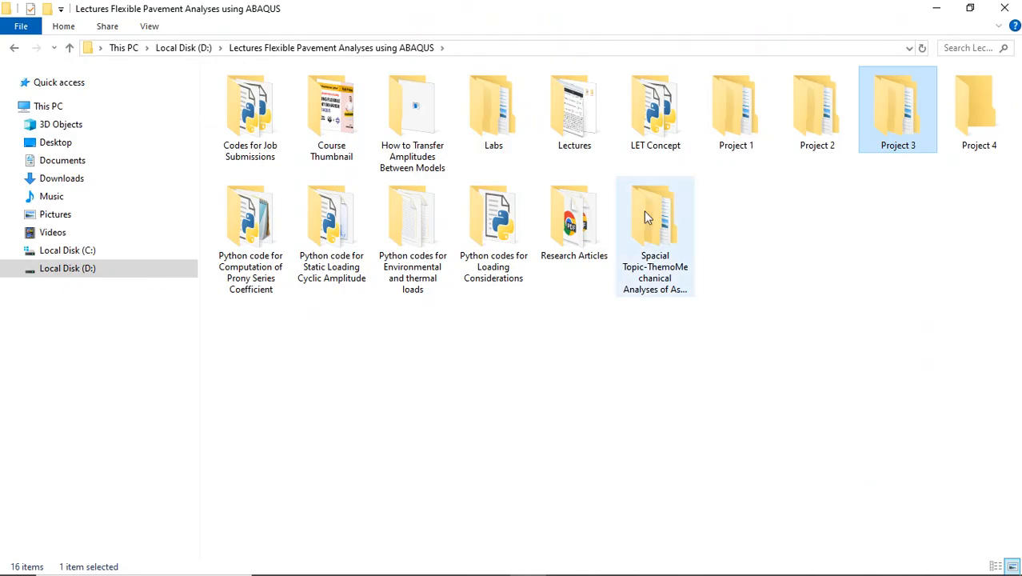
click(764, 131)
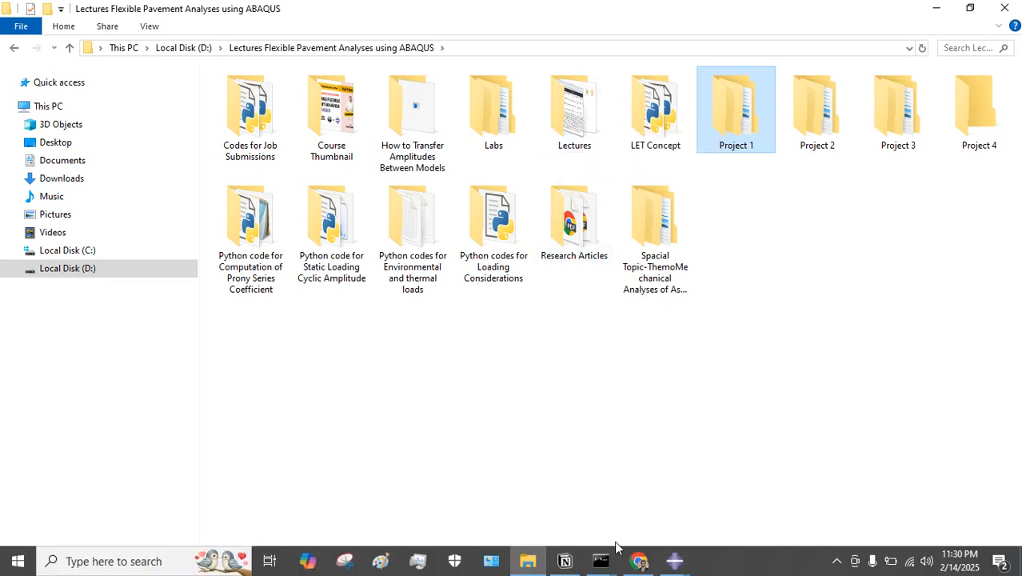
mouse_move(640, 560)
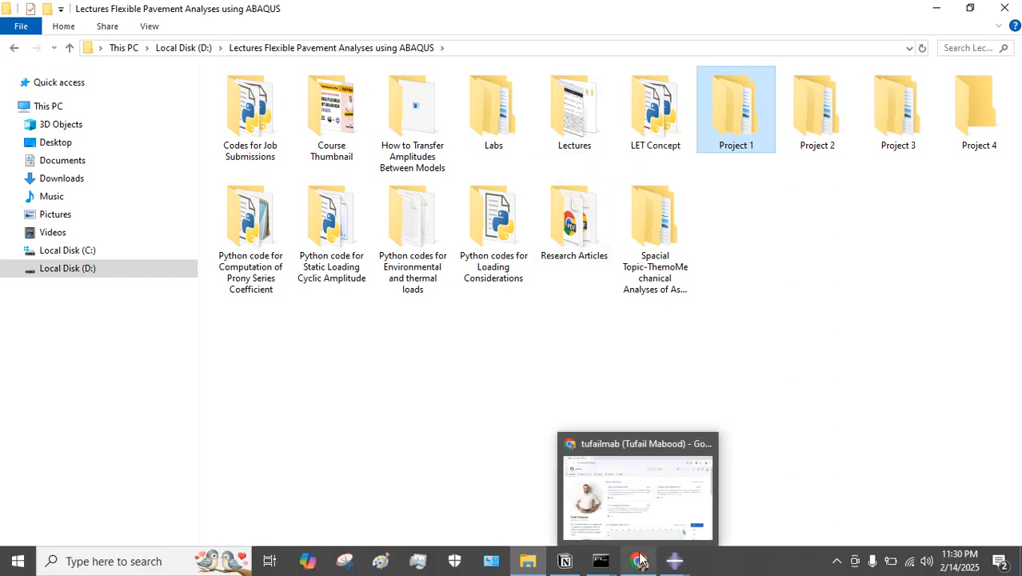
click(836, 561)
click(767, 302)
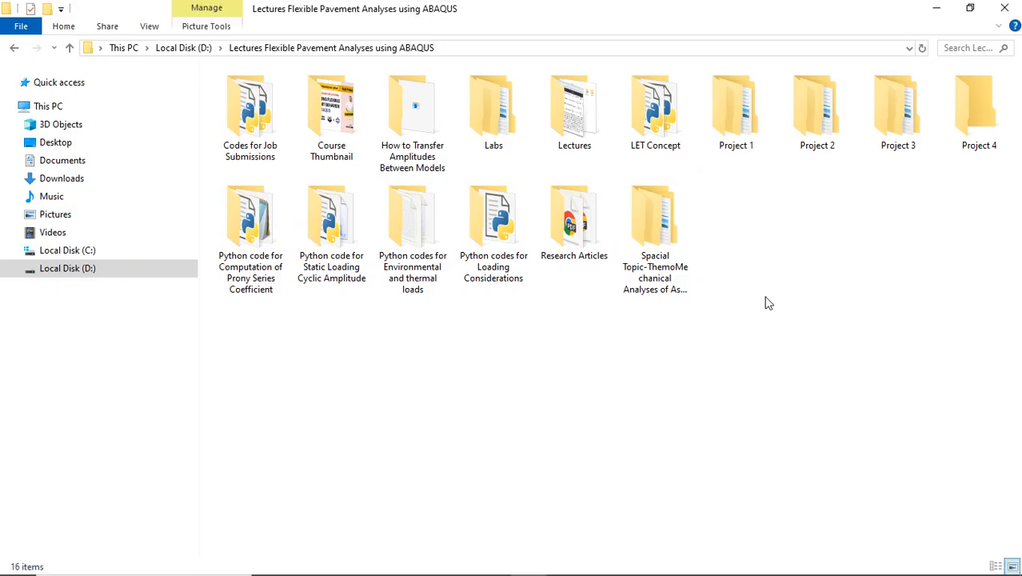
Create a folder named "How to Calculate S for Soil Layer" in the lectures folder
key(ctrl+shift+n)
text(How)
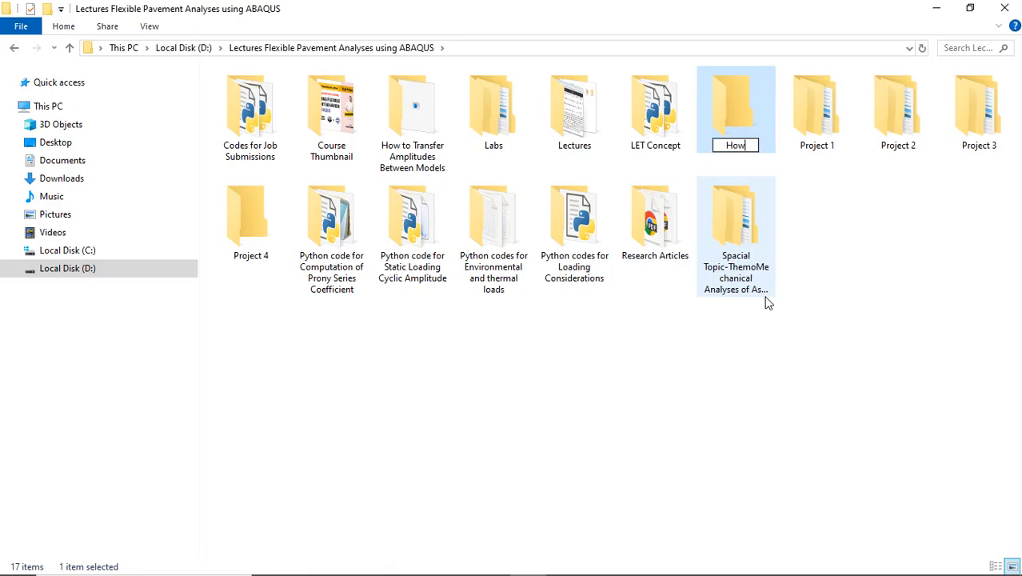
text( to Calculate)
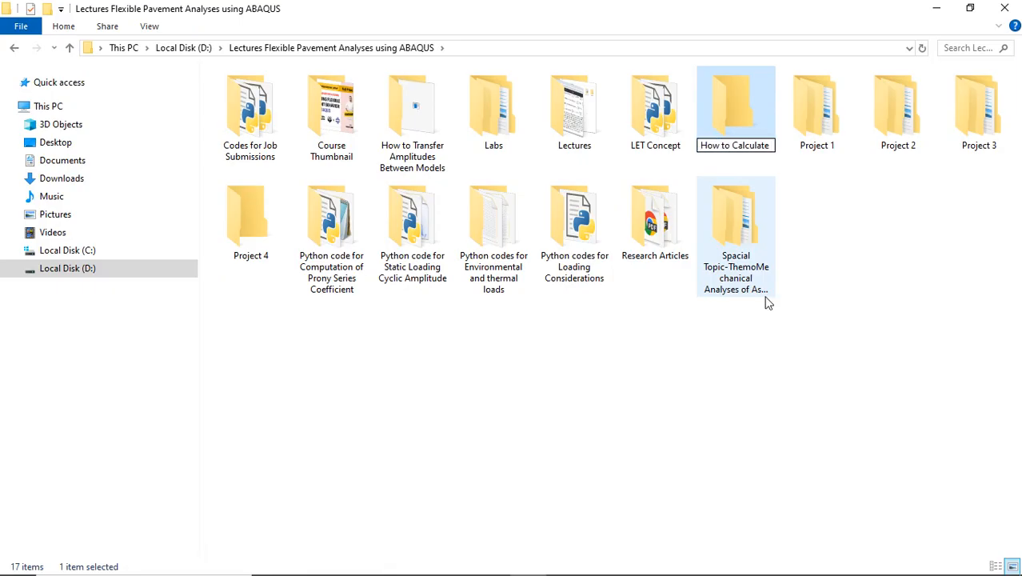
text( S for SO)
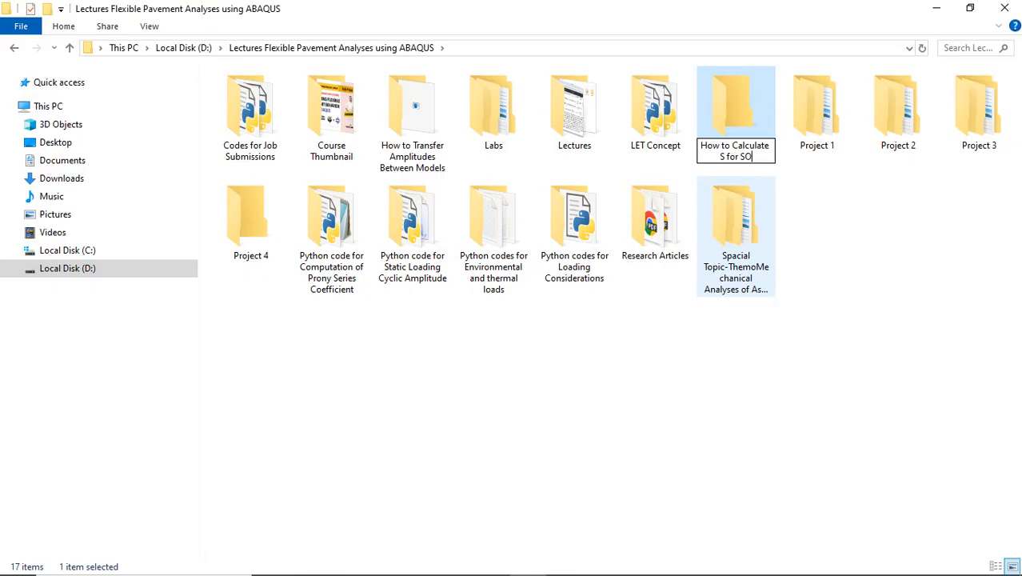
key(BackSpace)
text(oil Layer)
key(Return)
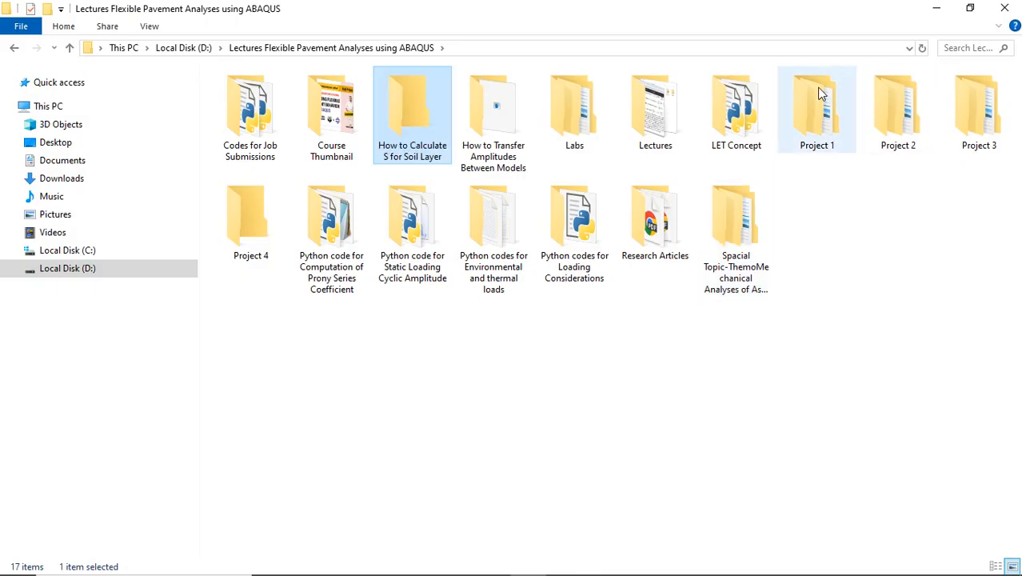
Paste the copied Python script Find Saturation Degree from Dry and Wet unit weight.py into the new folder and return to the parent folder
double_click(391, 125)
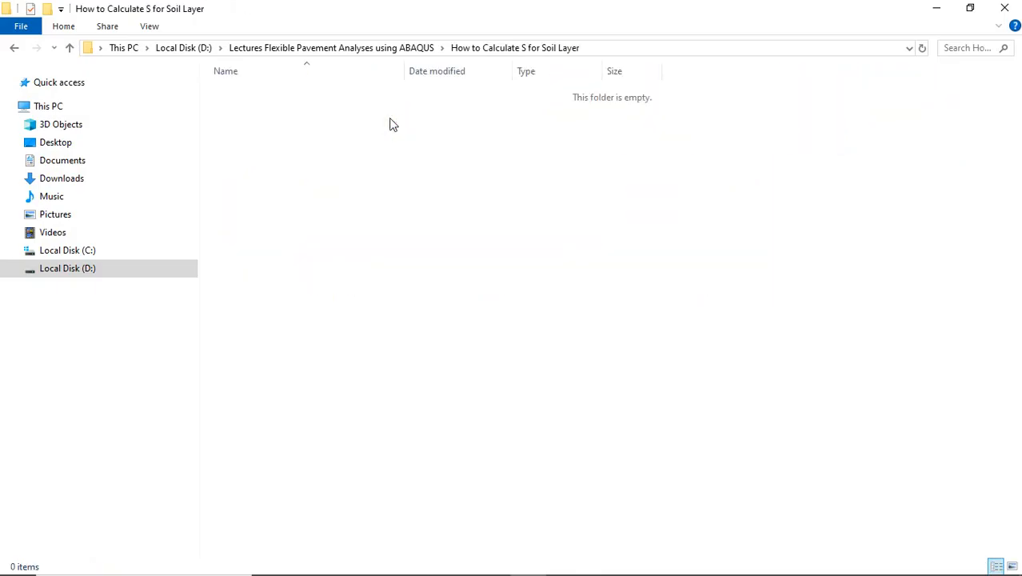
key(ctrl+v)
click(69, 48)
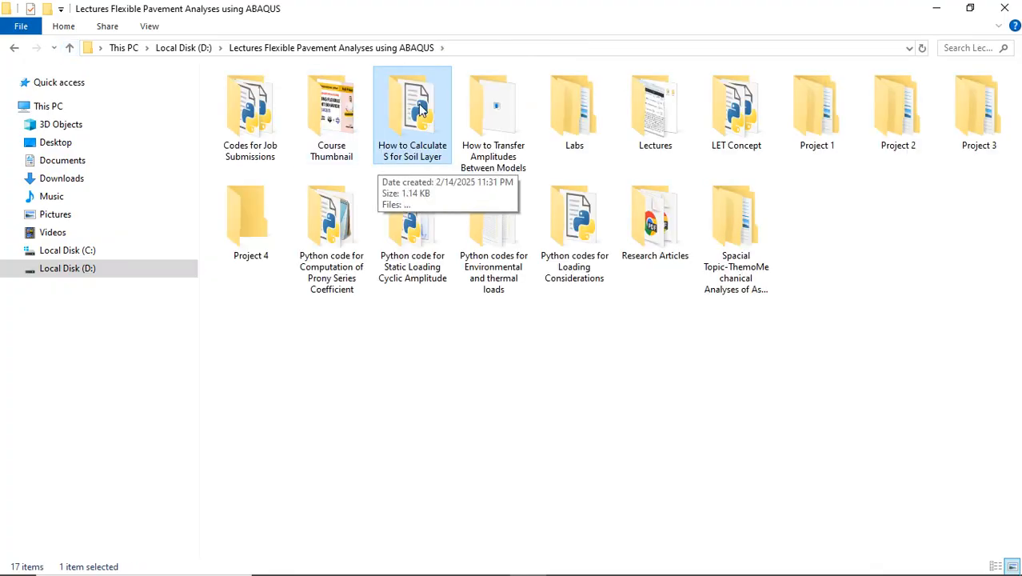
Reopen the How to Calculate S for Soil Layer folder and open its saturation degree script for editing in IDLE
double_click(419, 106)
double_click(268, 94)
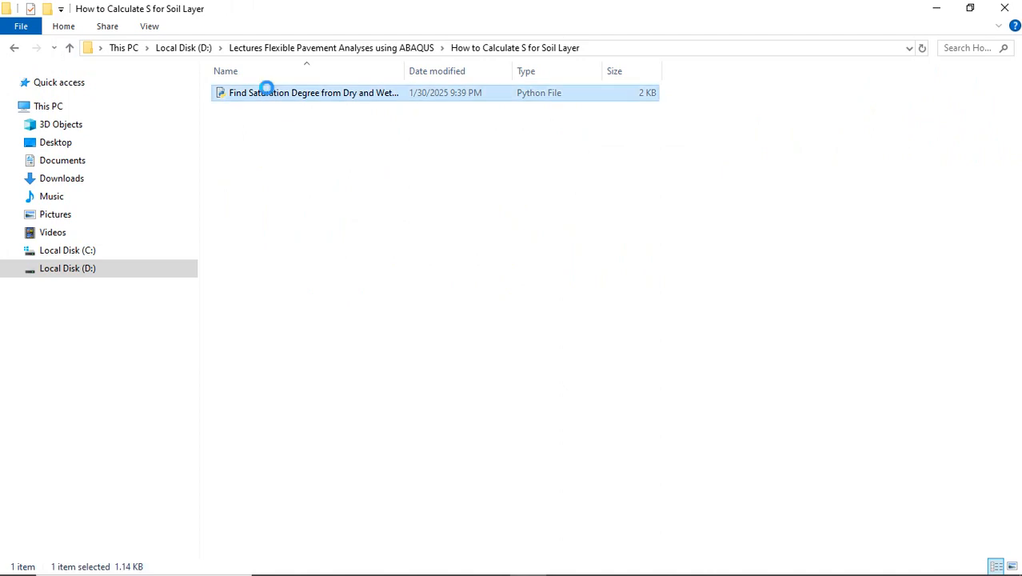
right_click(269, 92)
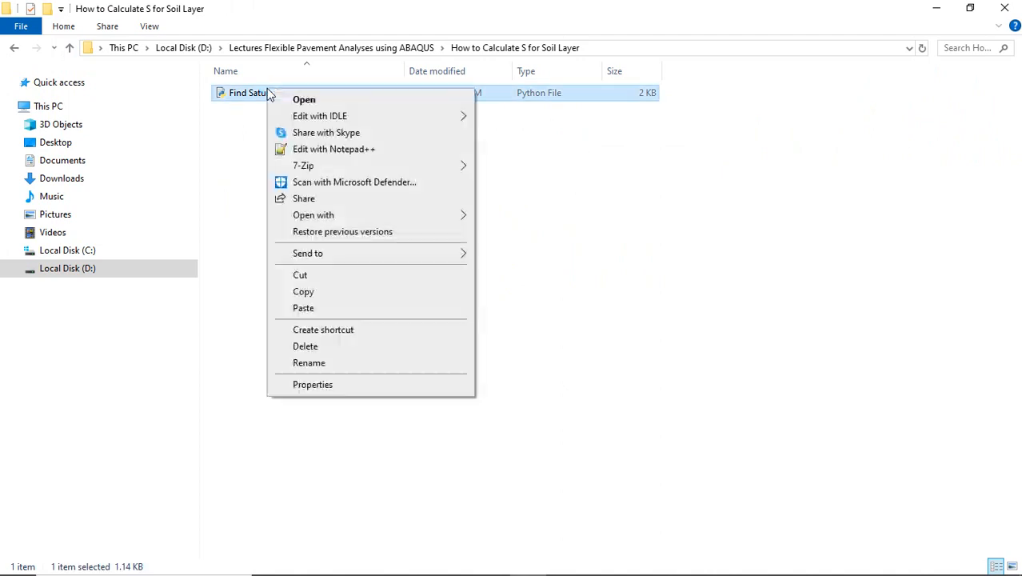
mouse_move(435, 122)
click(540, 120)
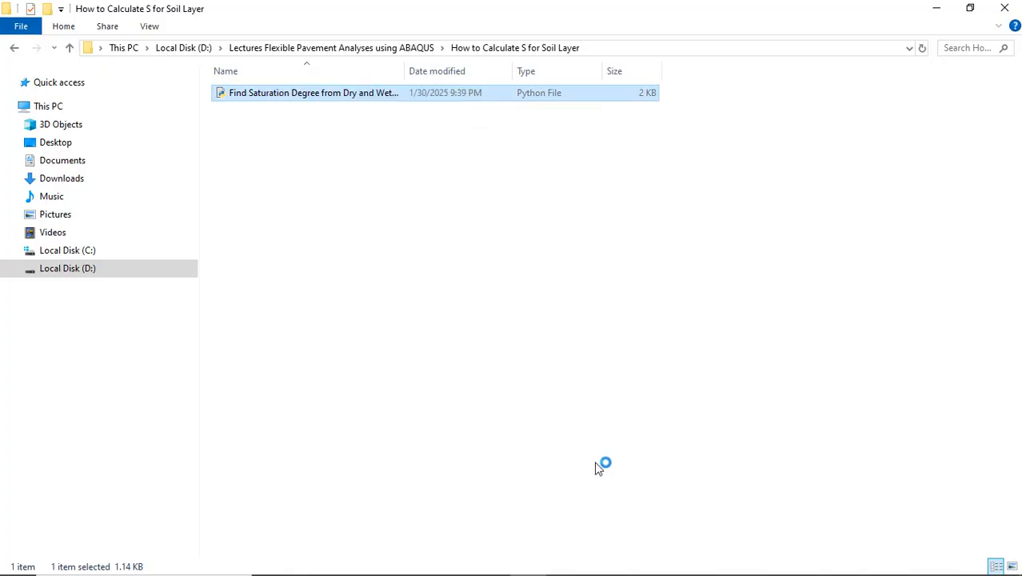
Bring the LET Theory Concept window with its Saturation field dialog back in front of the Notion notes
mouse_move(562, 573)
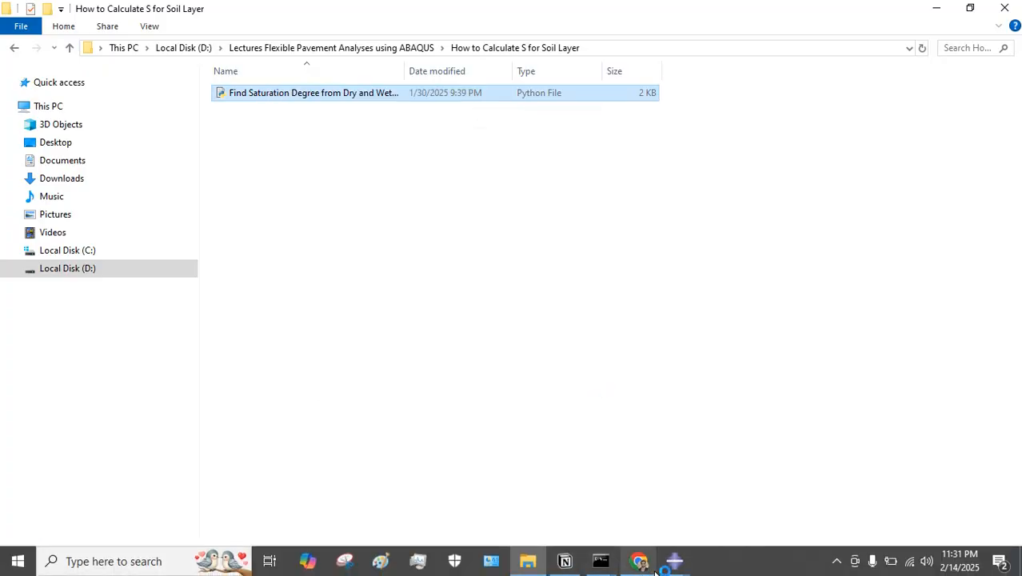
mouse_move(674, 564)
click(764, 488)
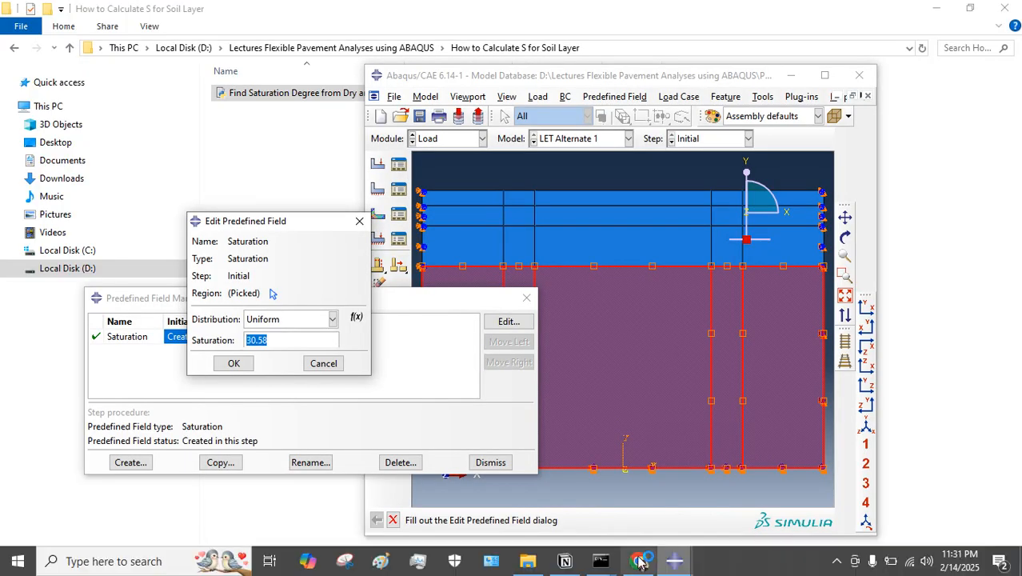
click(568, 564)
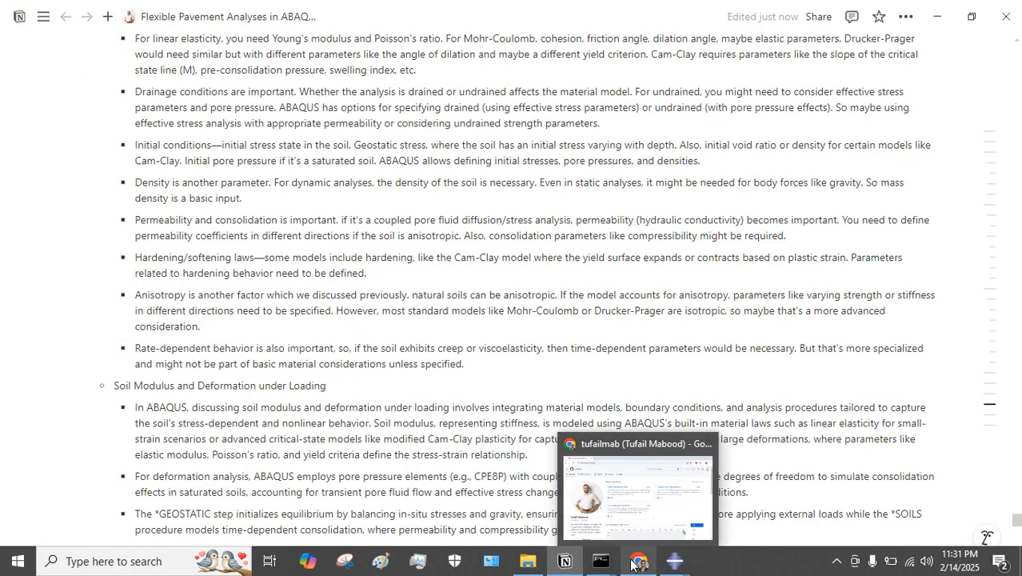
mouse_move(674, 562)
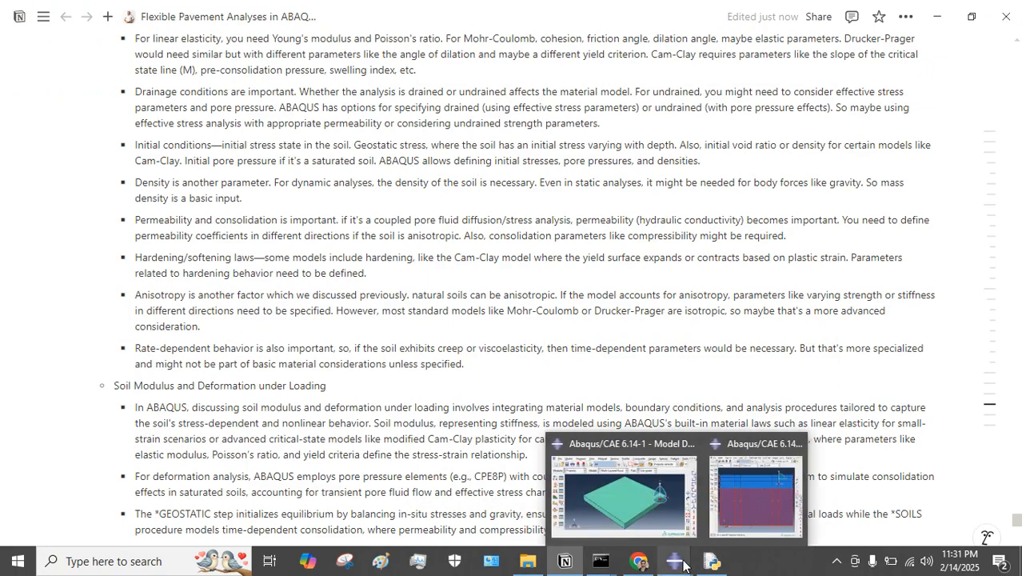
click(749, 525)
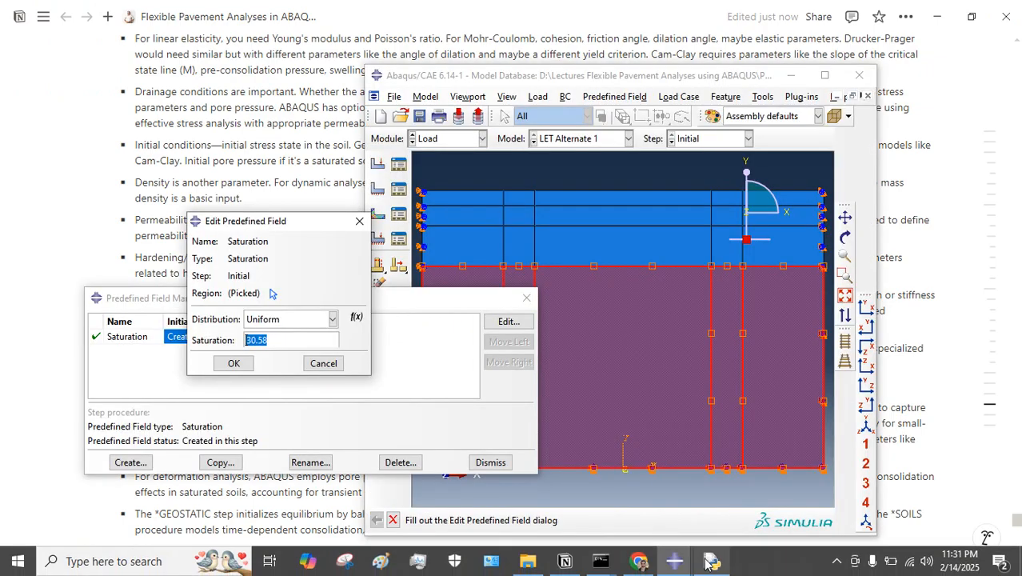
Bring the saturation script in IDLE to the front, reposition it and widen its window to show the full code lines
click(712, 563)
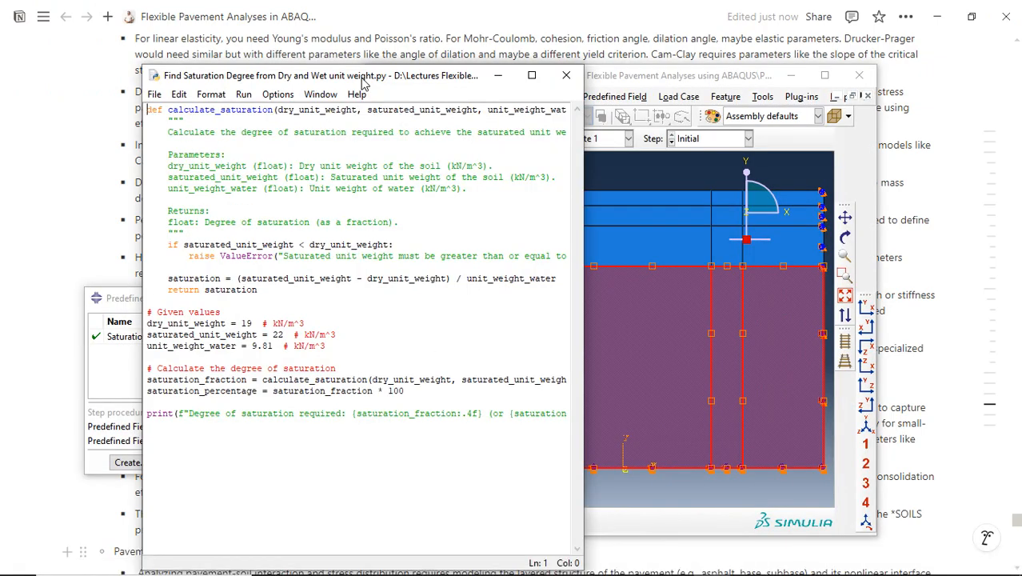
drag(361, 78, 291, 112)
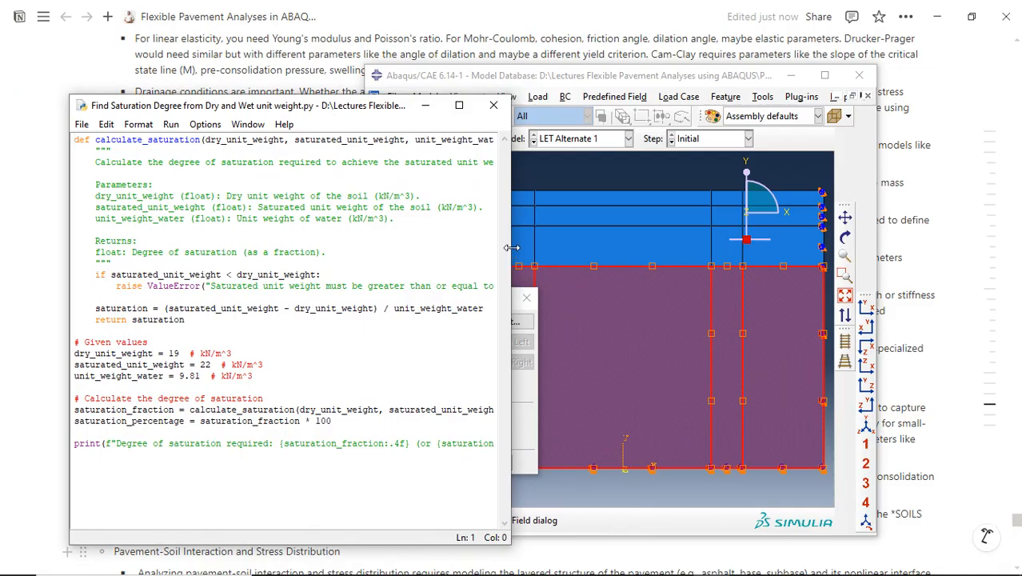
drag(511, 253, 614, 253)
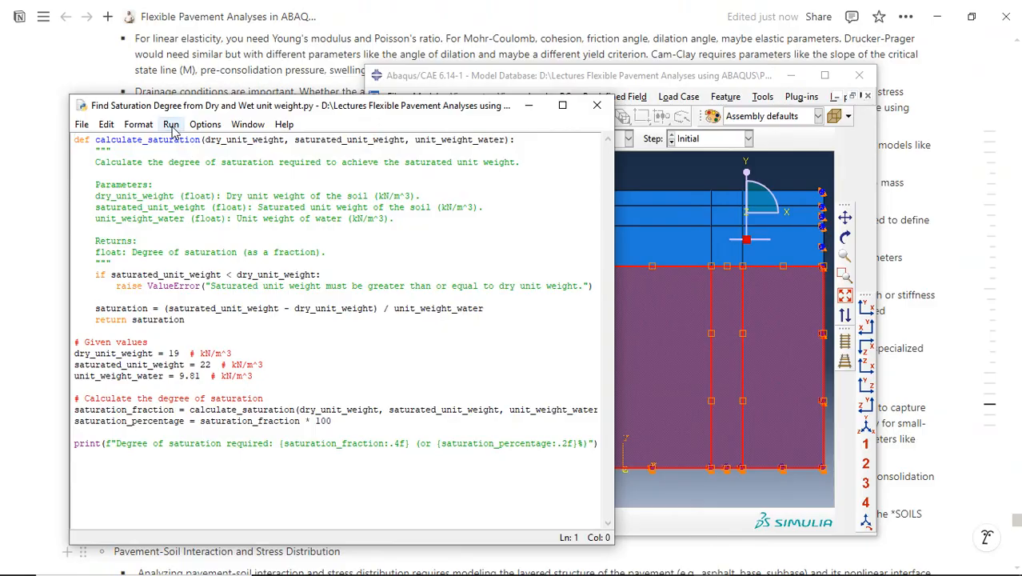
Run the saturation degree script and check its output against the Saturation value in the predefined field dialog, returning to the notes
click(171, 124)
click(183, 141)
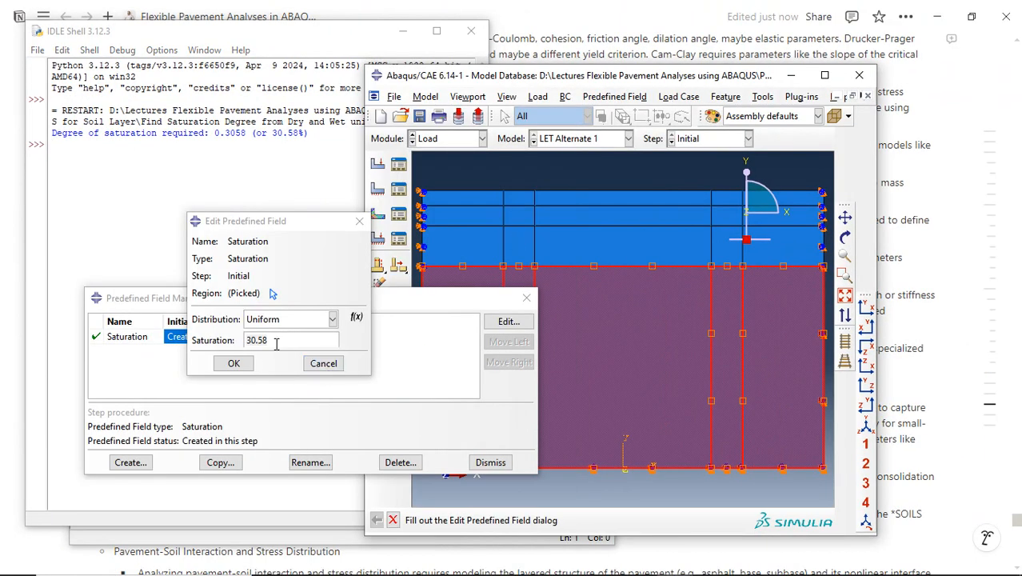
double_click(264, 337)
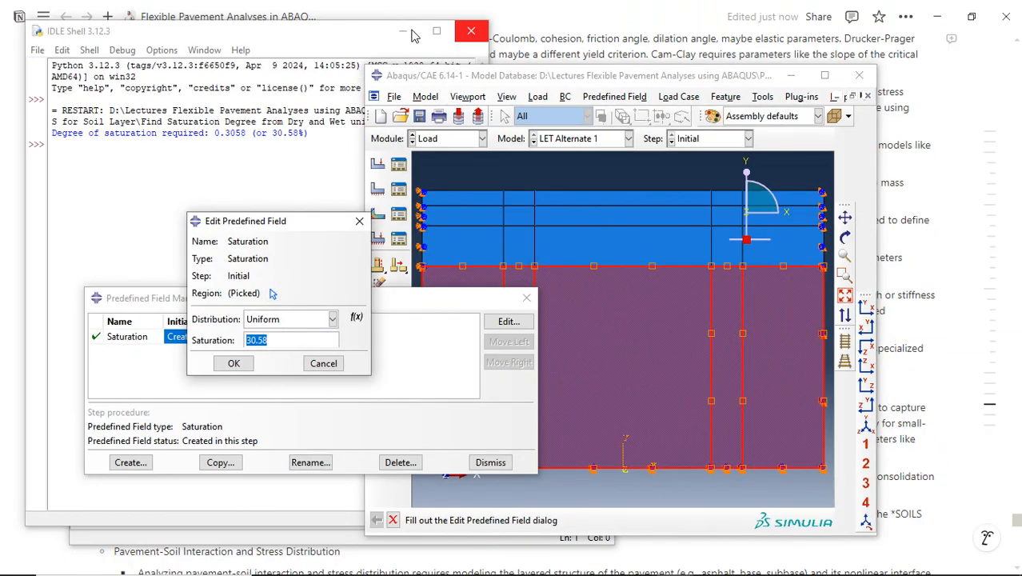
click(360, 17)
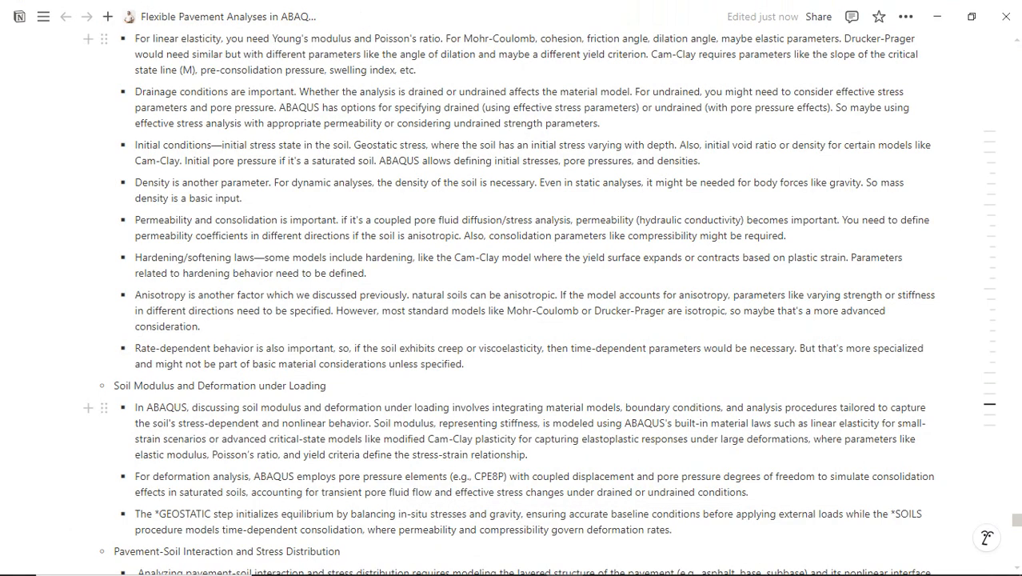
Bring the LET Alternate 1 model window back over the notes and reposition it together with its Edit Predefined Field dialog
mouse_move(640, 562)
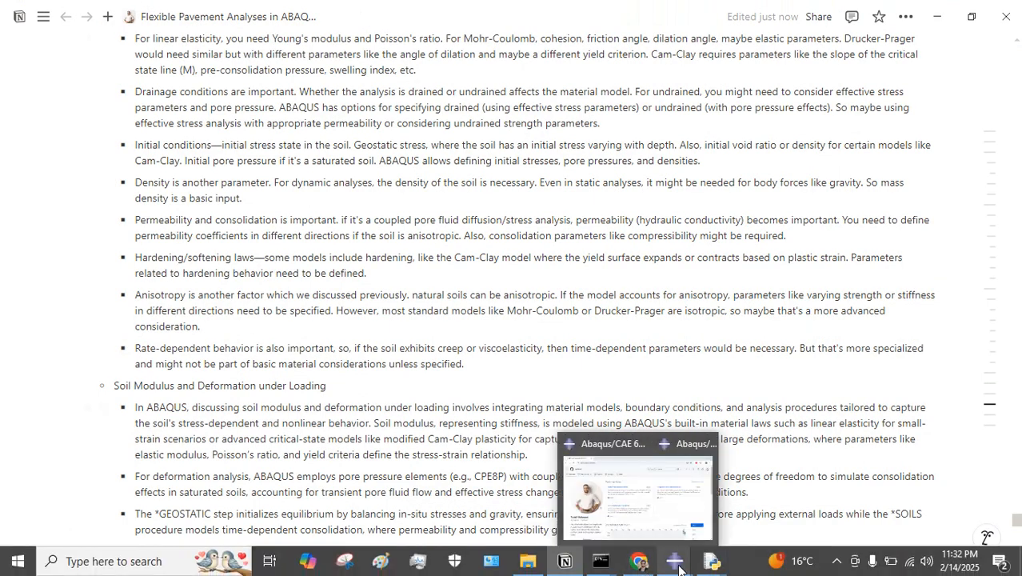
mouse_move(676, 562)
click(731, 518)
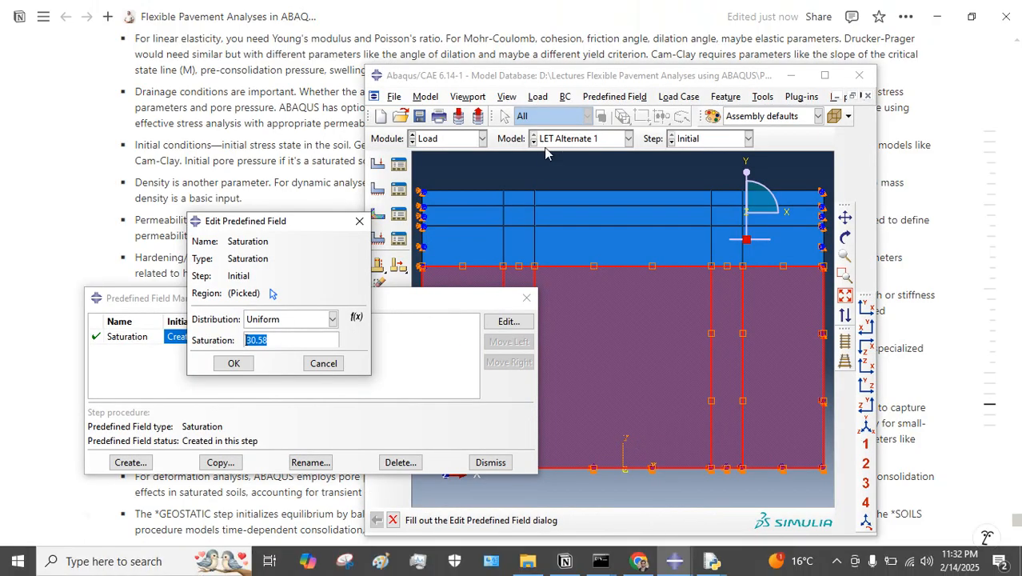
drag(592, 76, 665, 169)
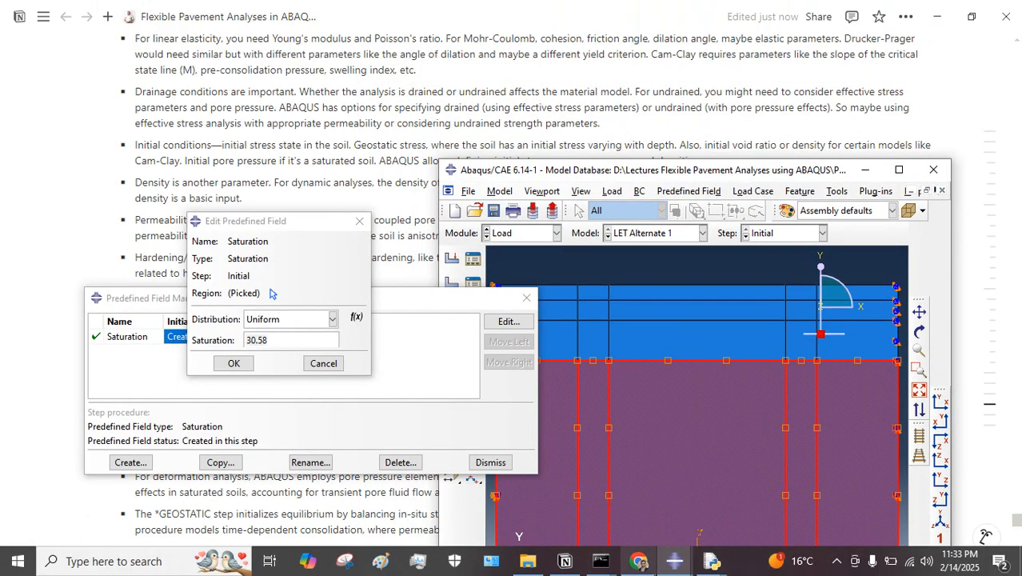
drag(303, 228, 724, 342)
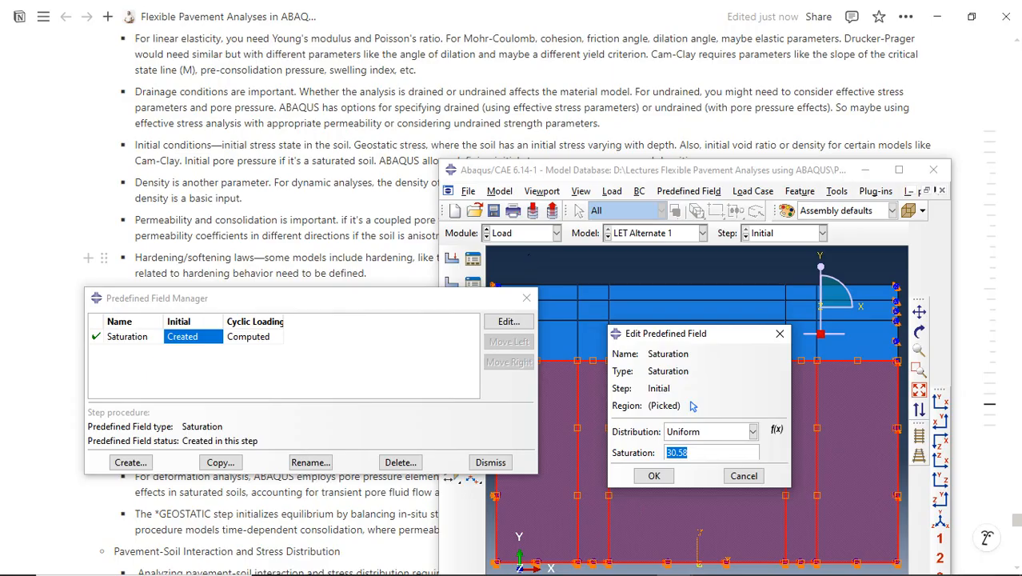
Bring up the Multi-Layered Road model, show the Sub-grade material's Elastic behavior, and narrow and reposition the Edit Material dialog
mouse_move(618, 567)
mouse_move(682, 568)
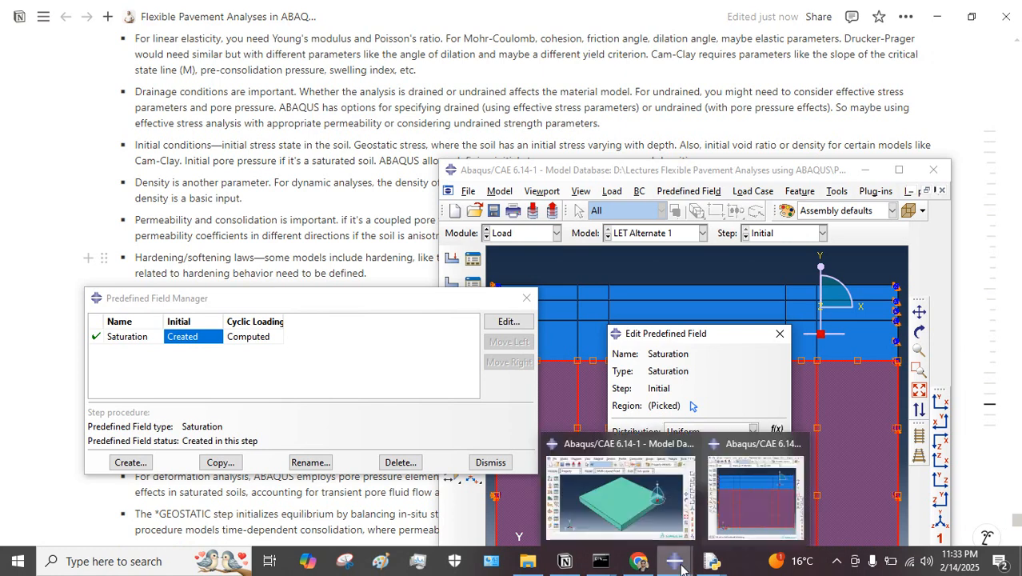
click(619, 476)
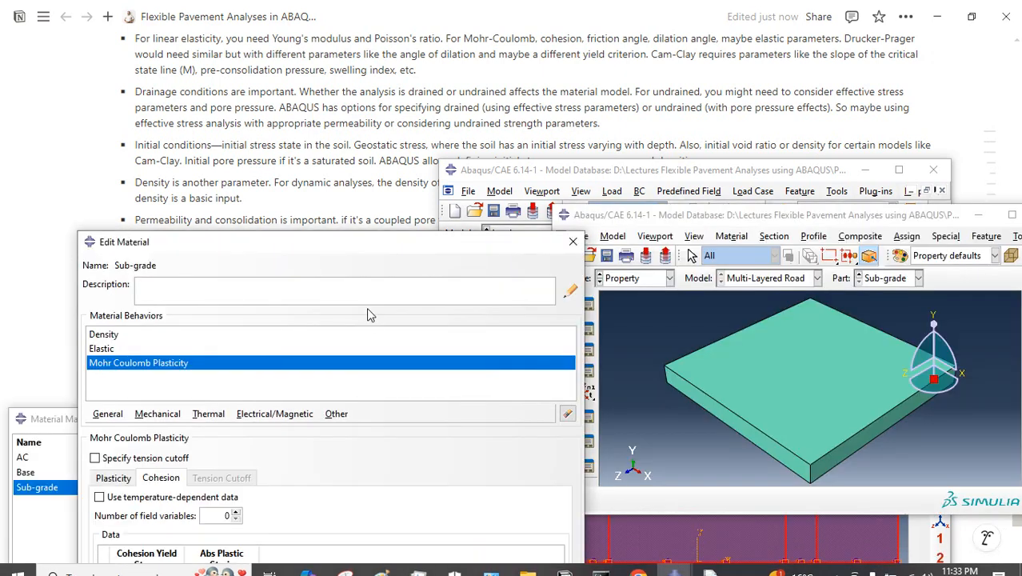
click(106, 349)
mouse_move(202, 245)
mouse_down()
mouse_move(190, 235)
mouse_move(200, 231)
mouse_up()
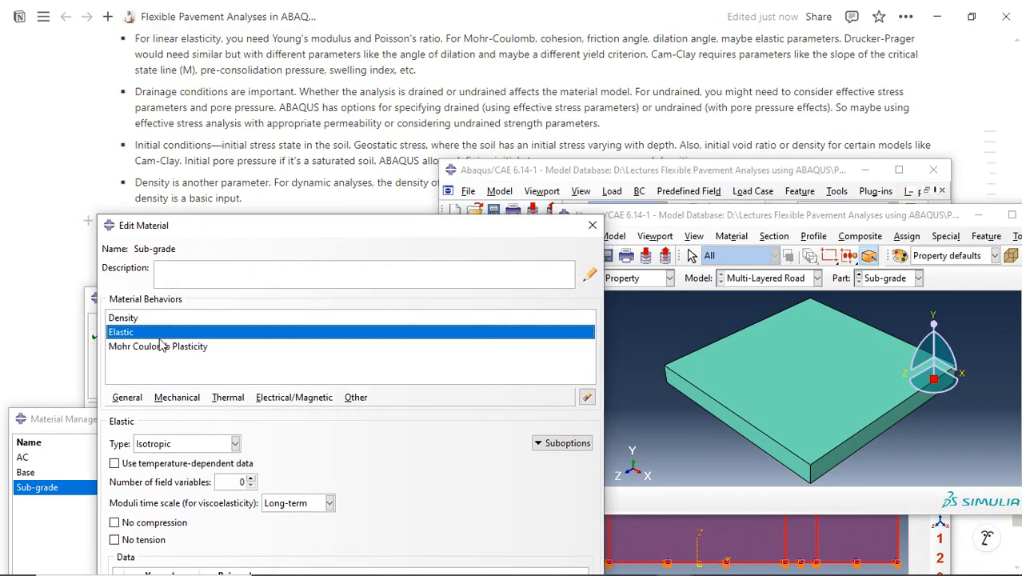
drag(604, 366, 320, 353)
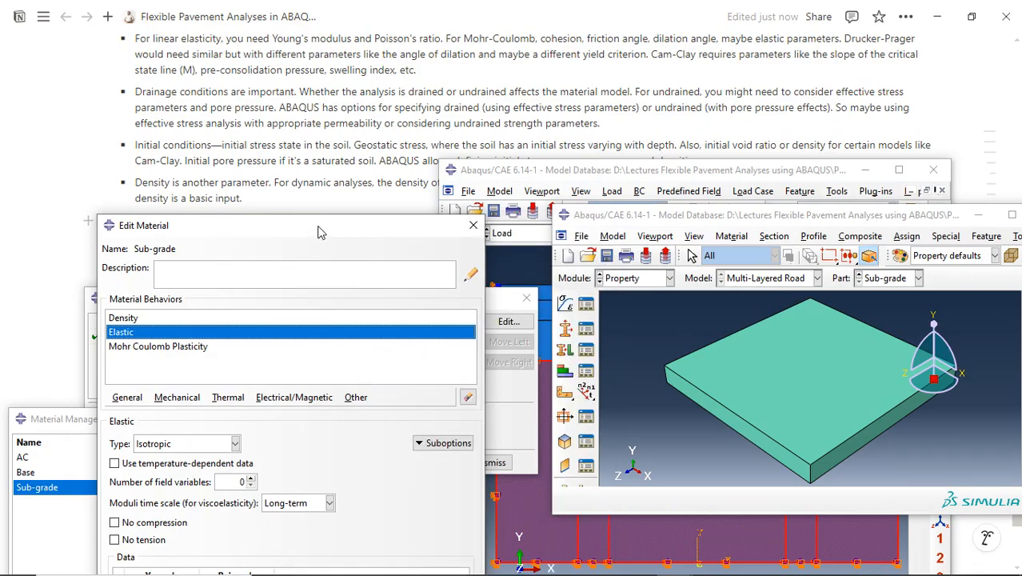
drag(320, 232, 546, 271)
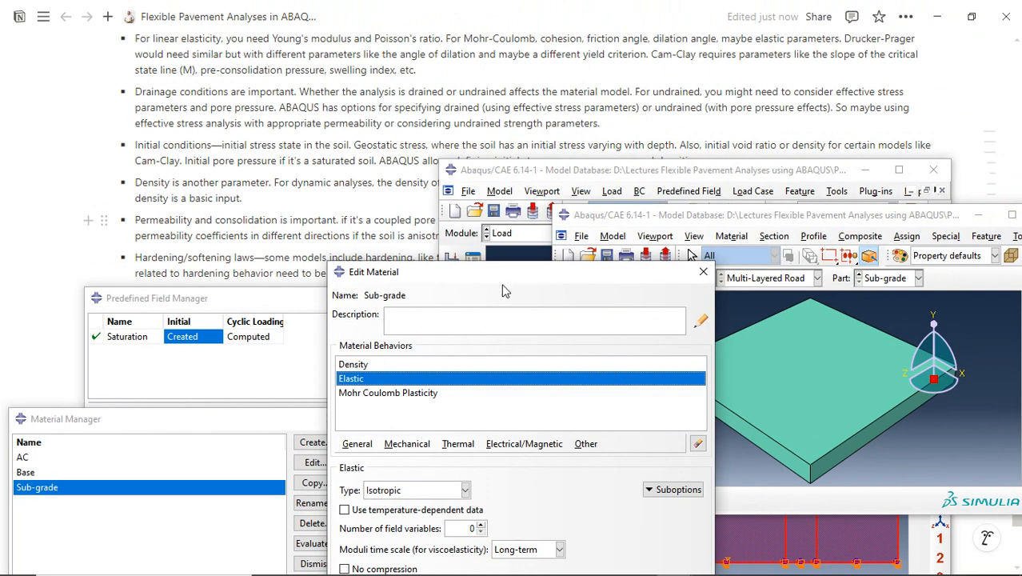
drag(488, 277, 283, 190)
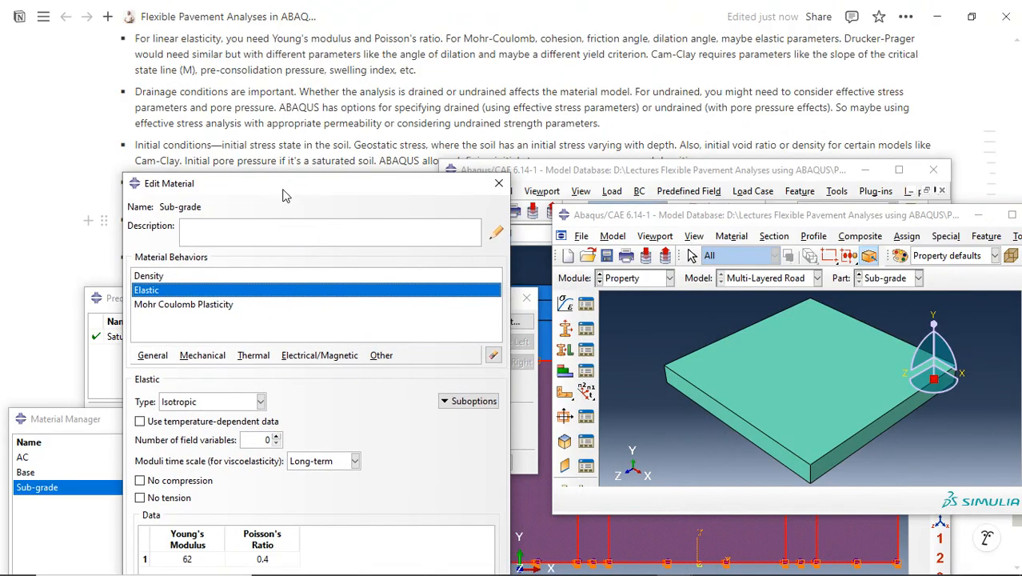
drag(297, 188, 292, 187)
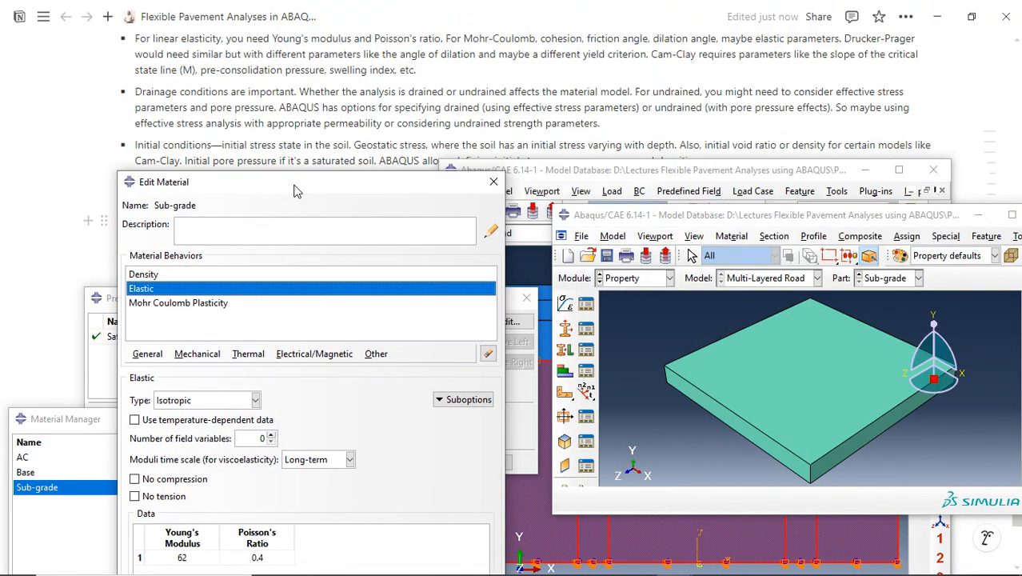
Examine the Mechanical, Thermal, Electrical/Magnetic and Other behavior options for the Sub-grade material, including Pore Fluid permeability and Damping
click(200, 353)
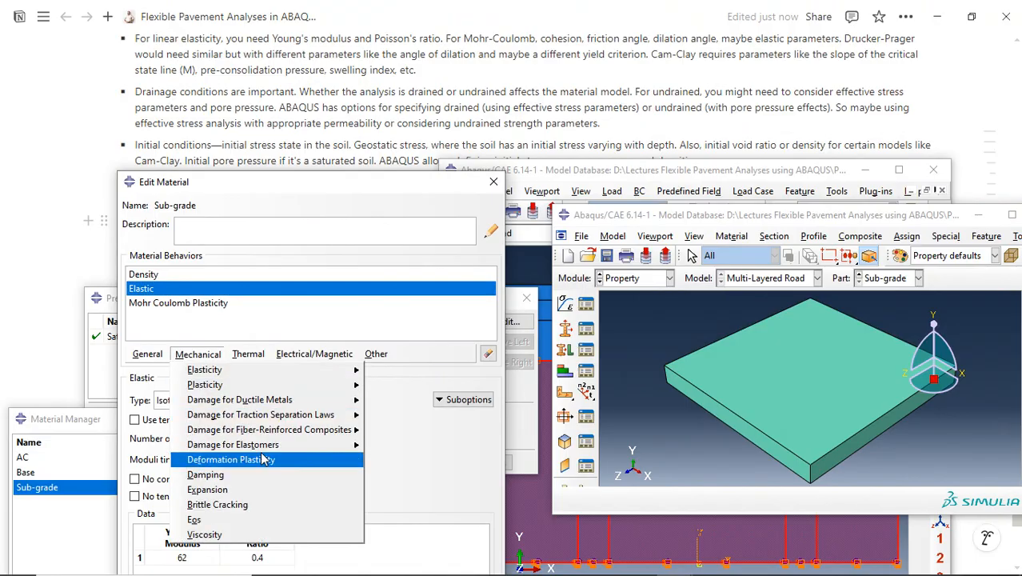
click(244, 356)
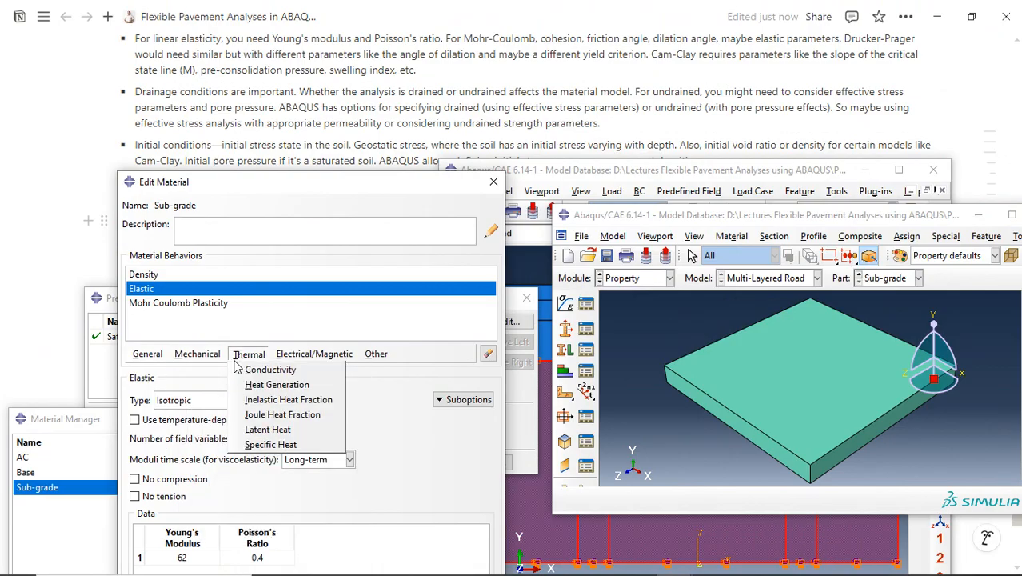
mouse_move(147, 360)
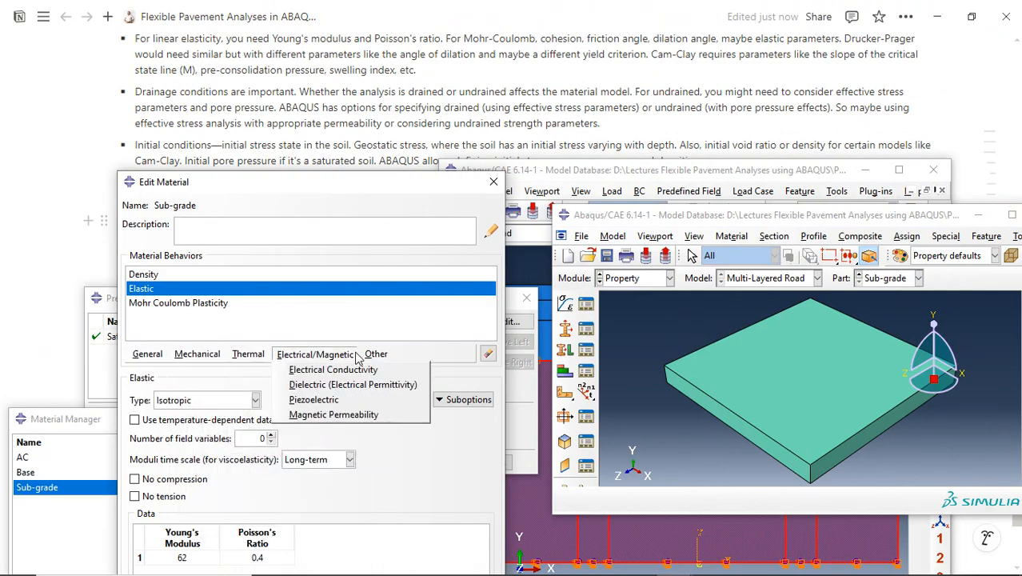
mouse_move(375, 357)
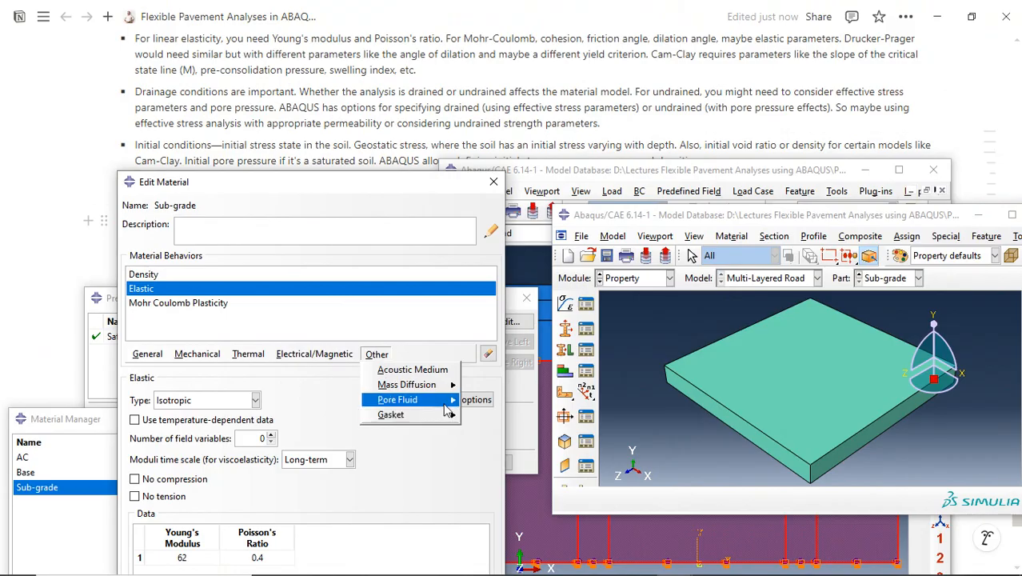
mouse_move(448, 400)
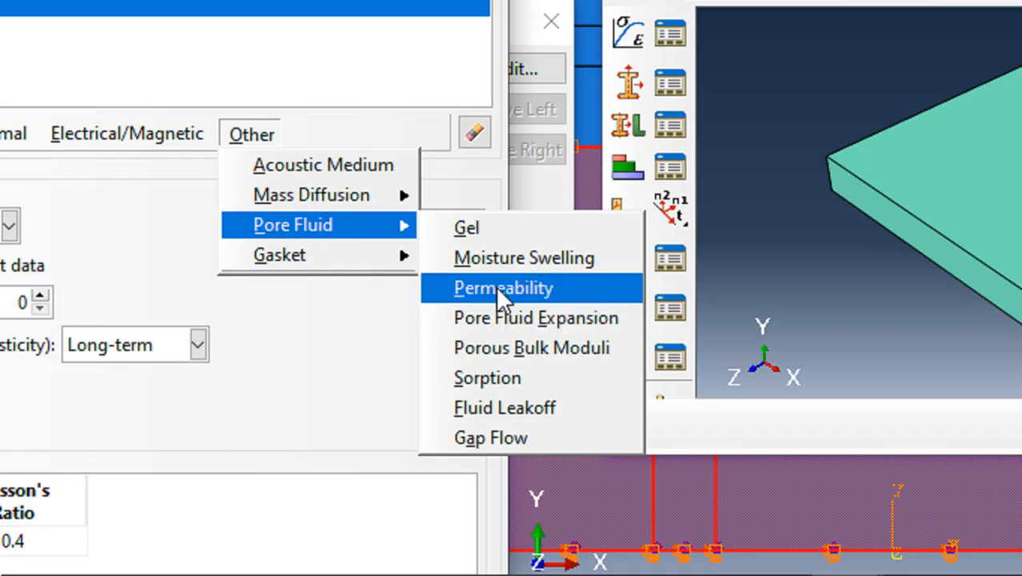
mouse_move(369, 209)
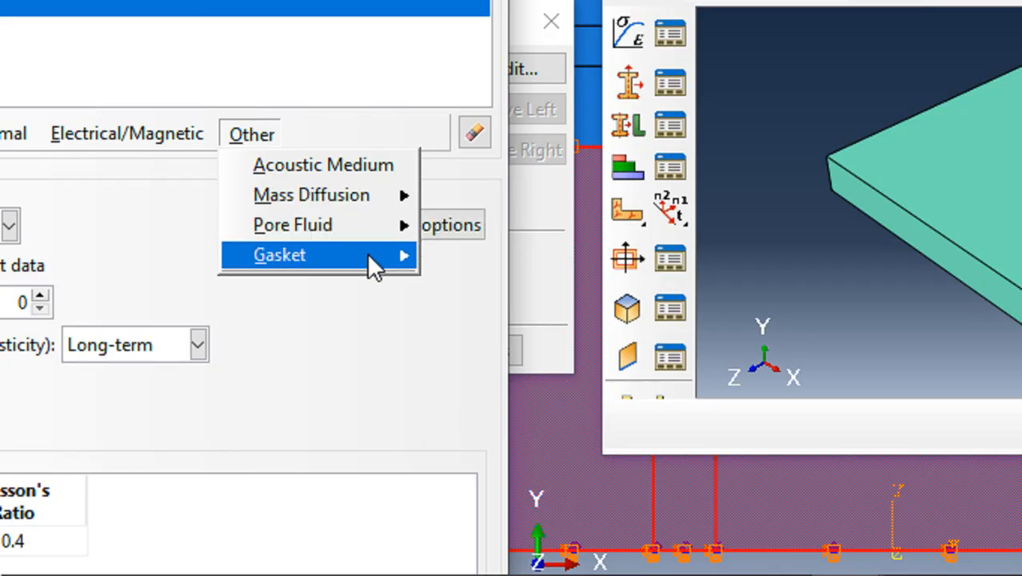
mouse_move(8, 142)
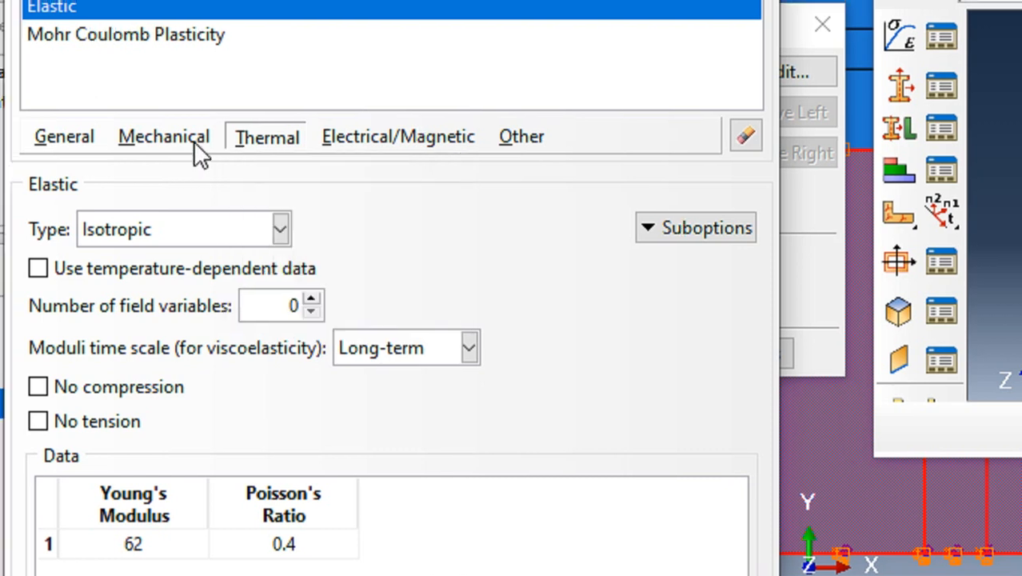
mouse_move(158, 133)
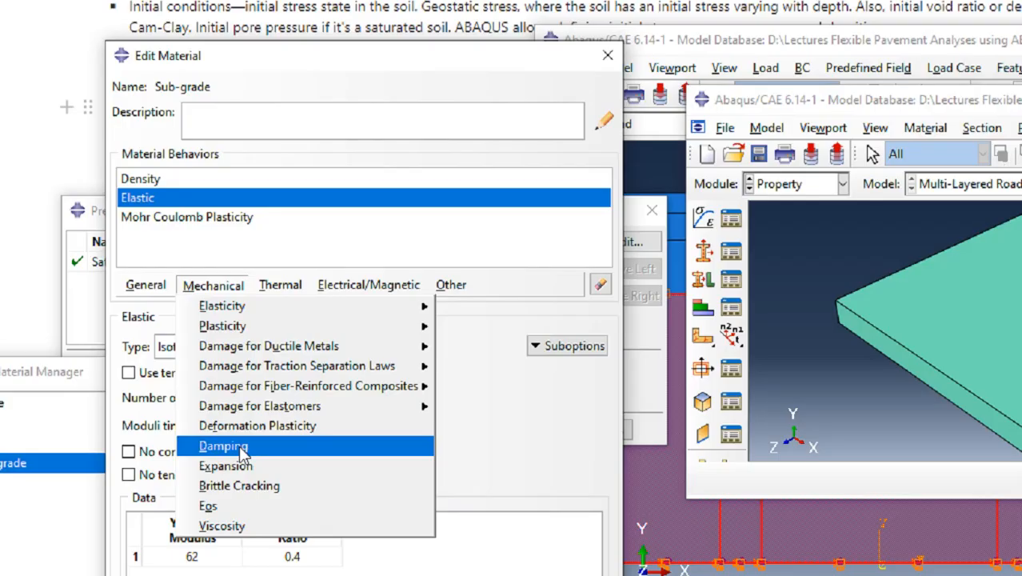
scroll(35, 155, down, 2)
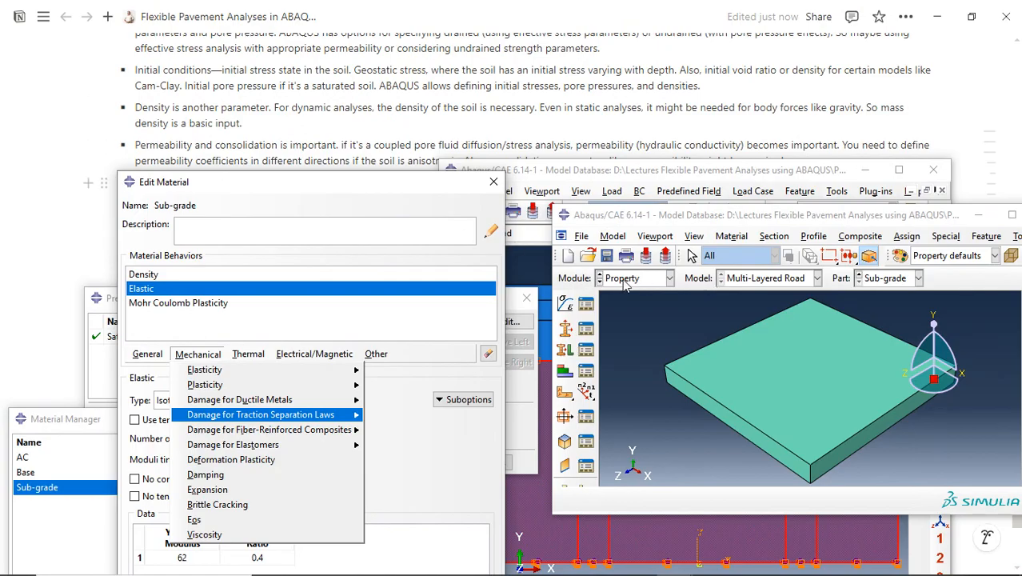
click(653, 214)
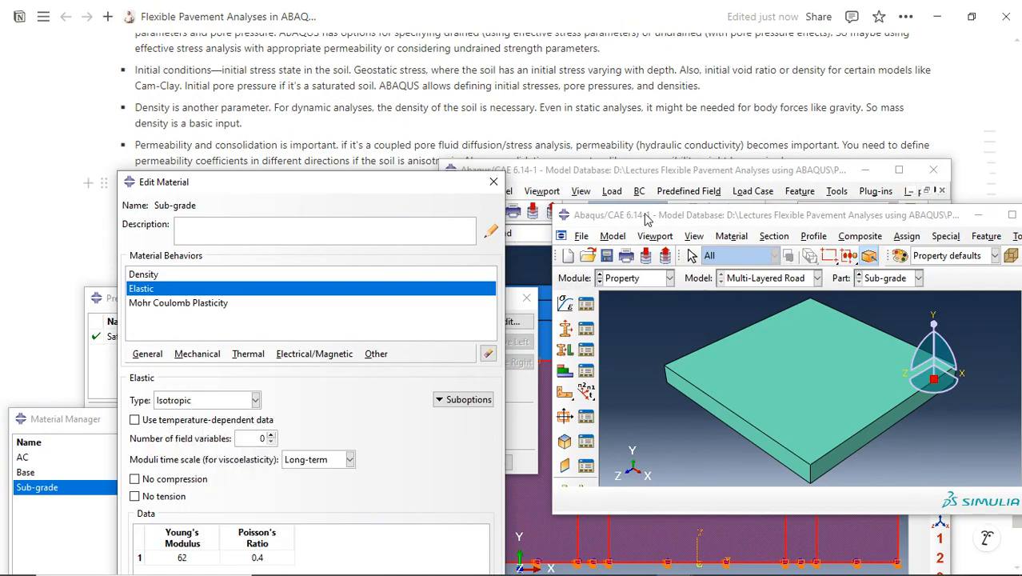
Reposition the Multi-Layered Road window, switch it to the Step module and place the Step Manager beside the model for review
drag(644, 214, 597, 227)
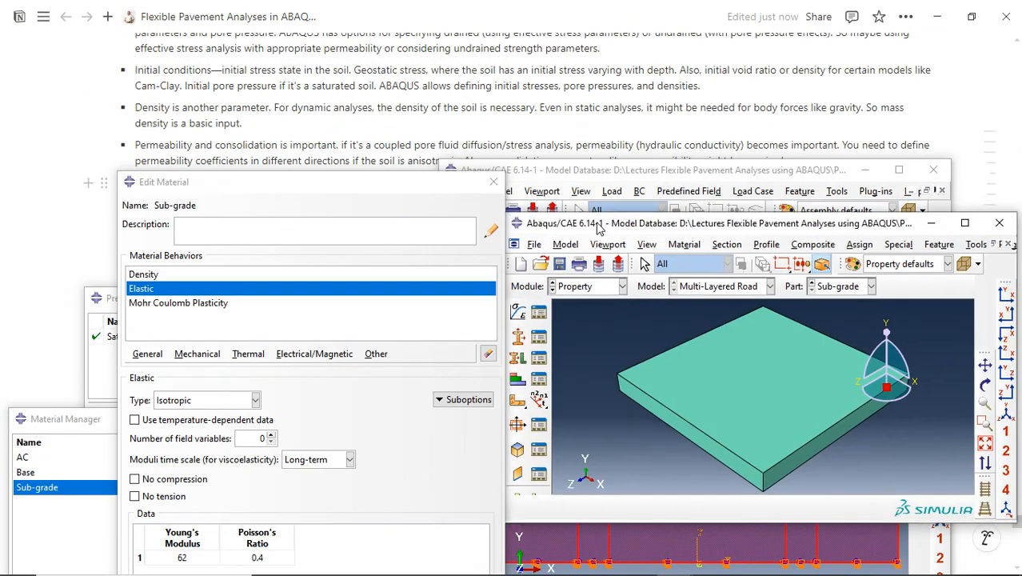
drag(596, 228, 623, 231)
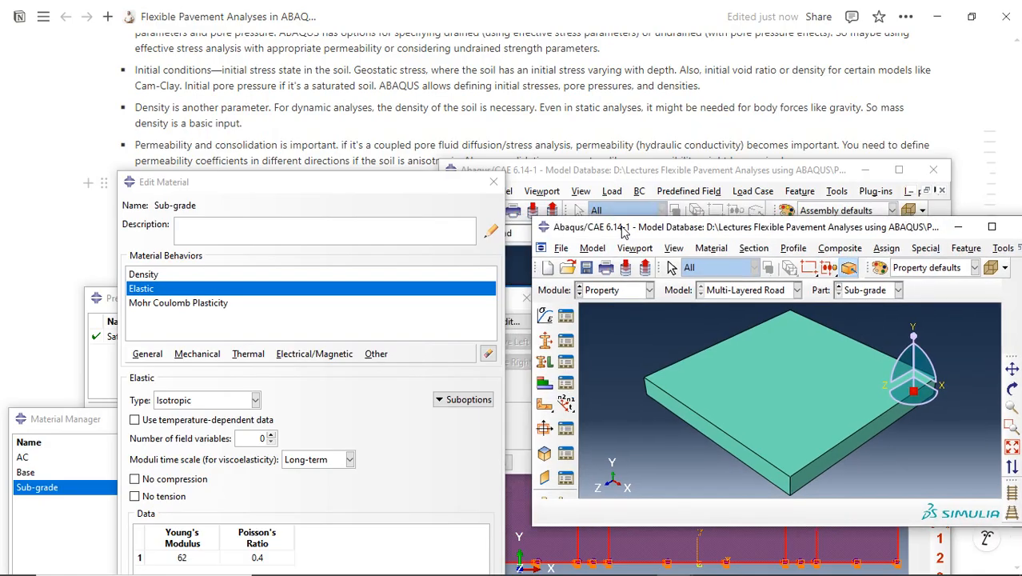
click(598, 293)
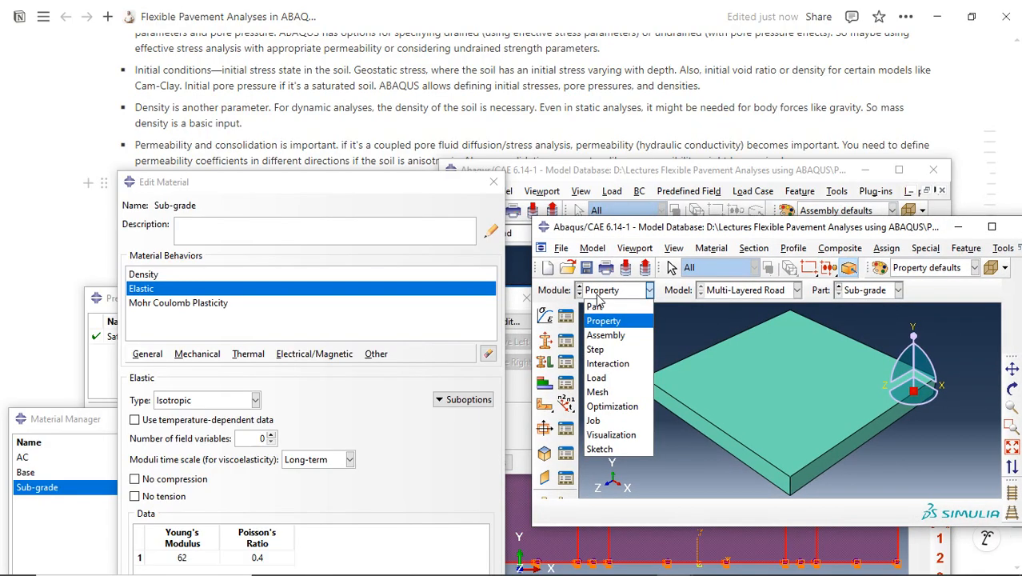
click(606, 352)
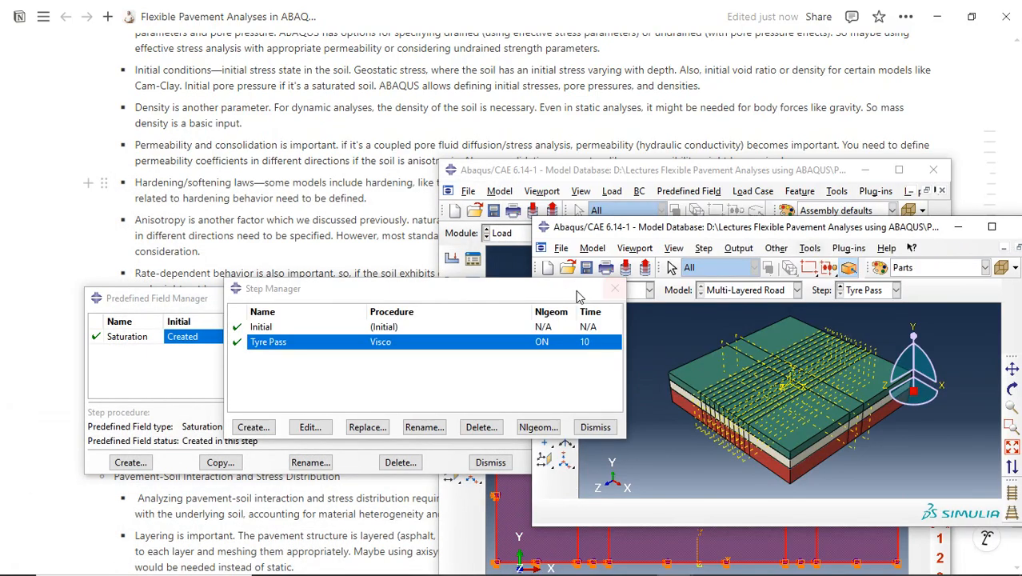
drag(590, 227, 506, 297)
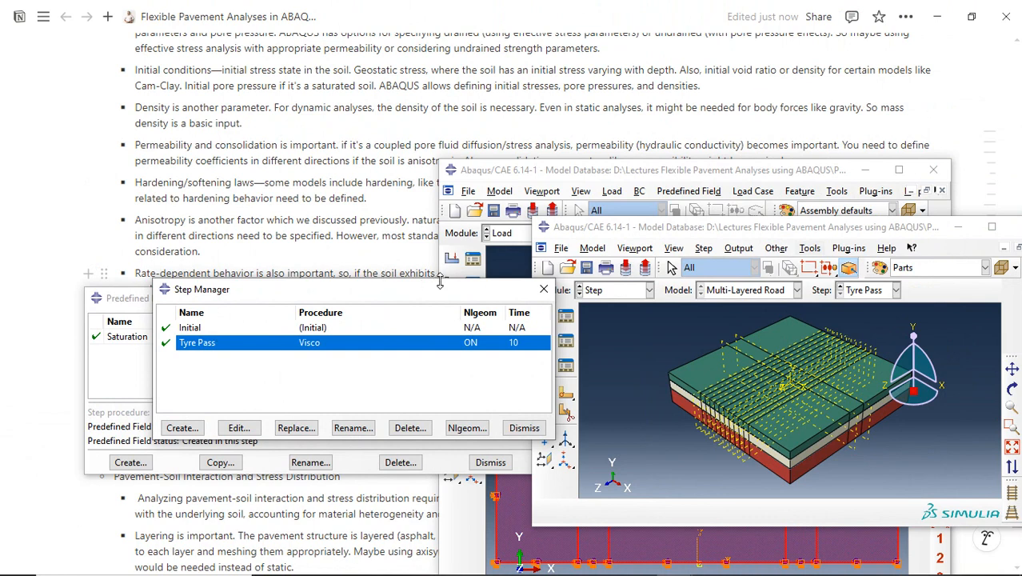
drag(901, 196, 811, 201)
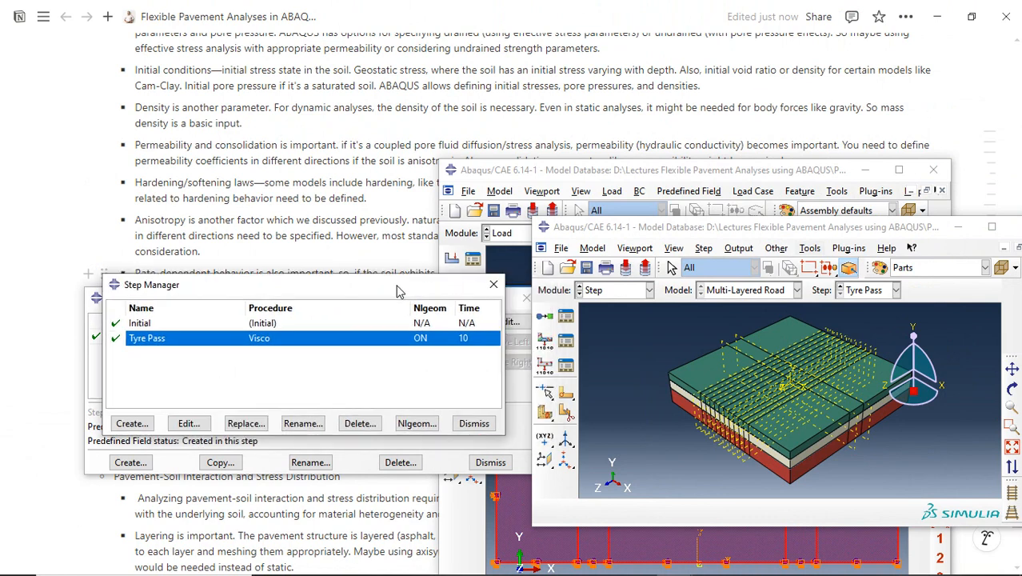
drag(398, 291, 394, 266)
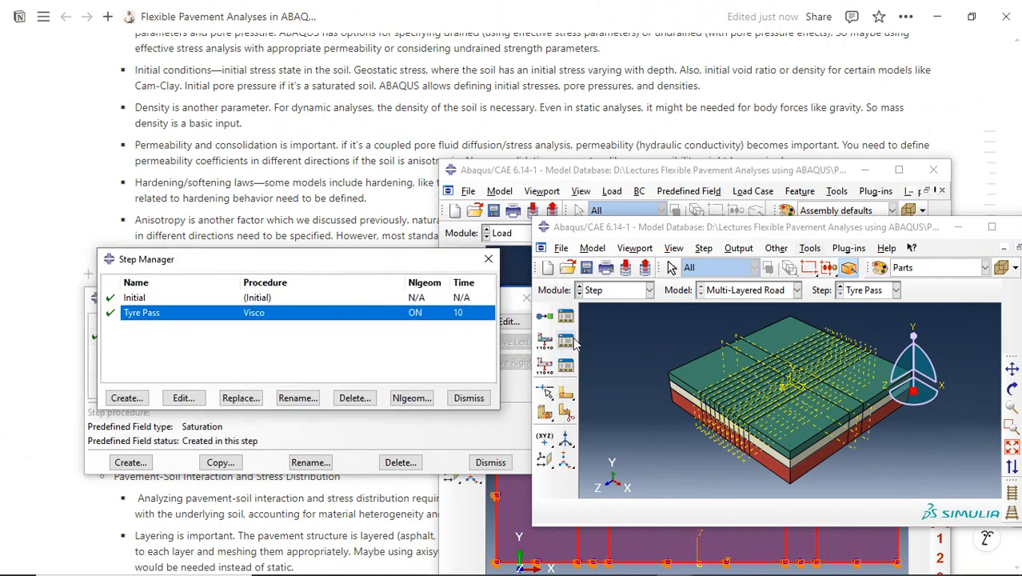
Switch the Multi-Layered Road model to the Load module and open its Predefined Field Manager beside the model
click(596, 291)
click(601, 376)
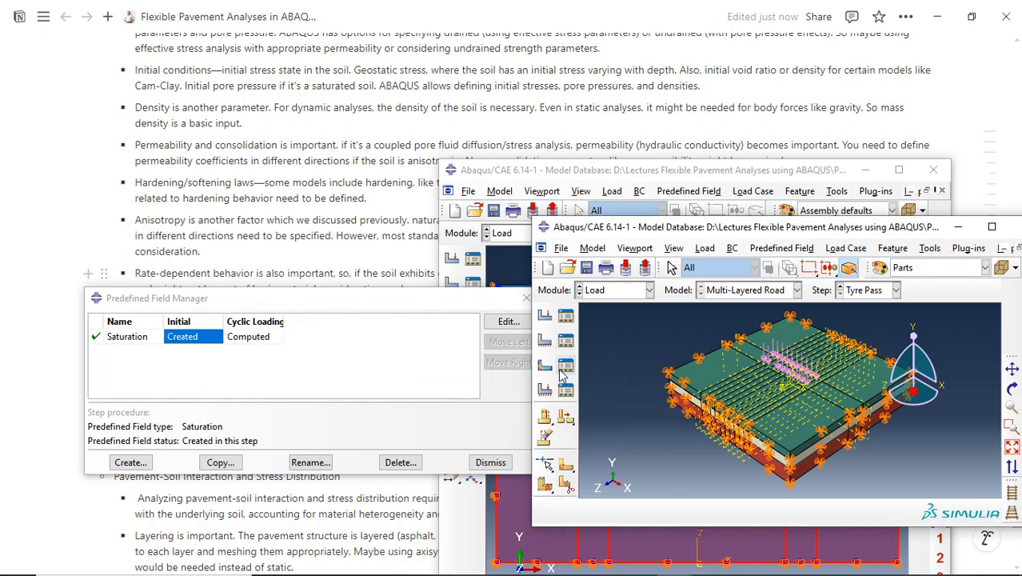
click(563, 370)
drag(618, 350, 415, 351)
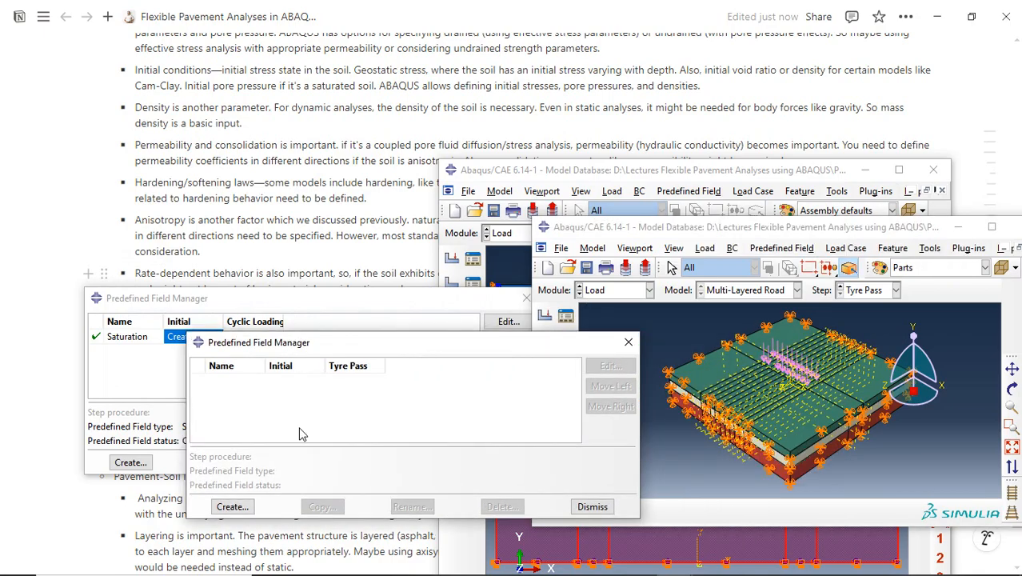
Examine the Other-category predefined field types for the Initial step, including Pore pressure, Void ratio, Saturation and Material assignment
click(232, 506)
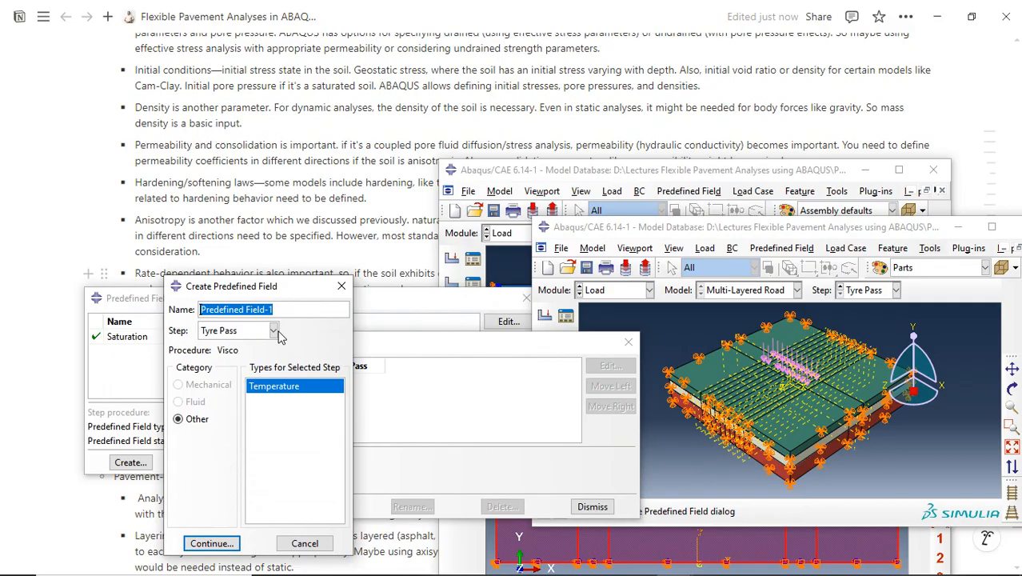
click(243, 332)
click(230, 348)
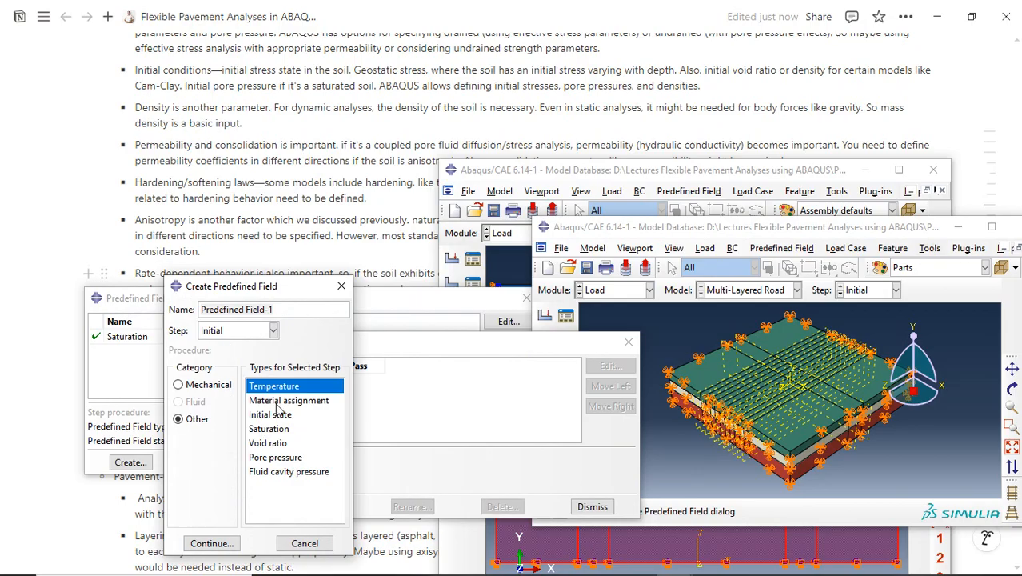
click(280, 458)
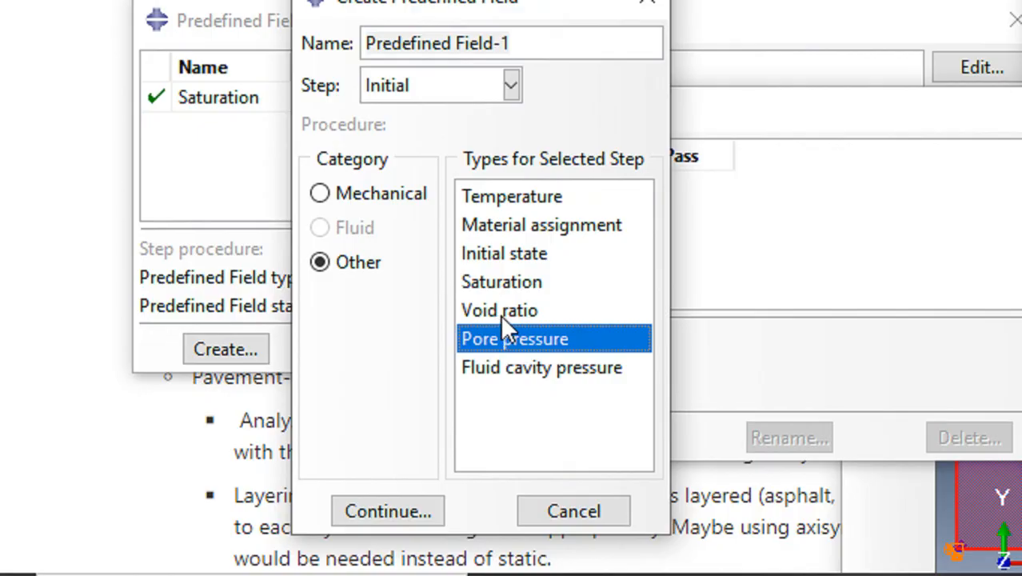
click(504, 318)
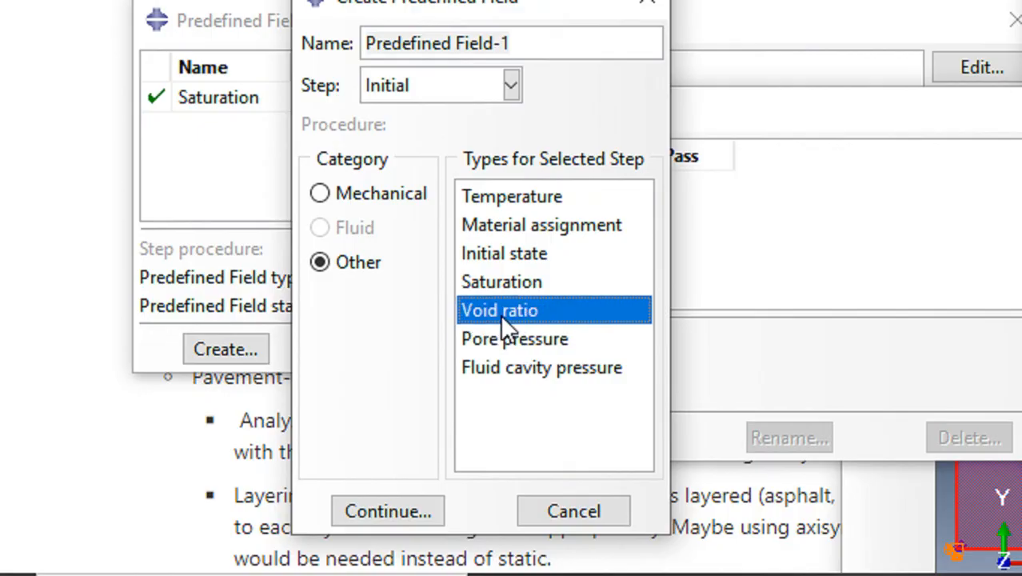
click(498, 289)
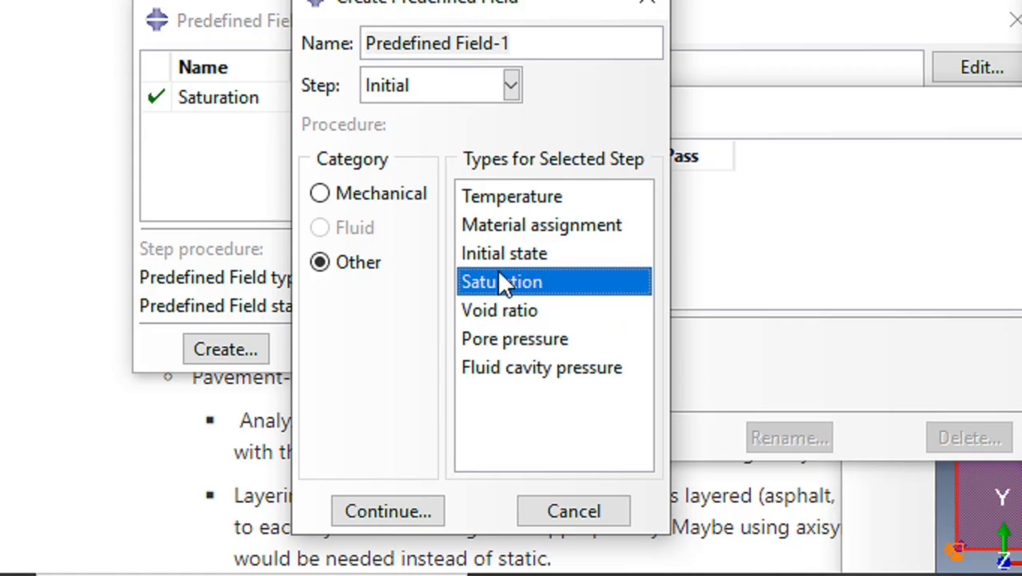
click(510, 228)
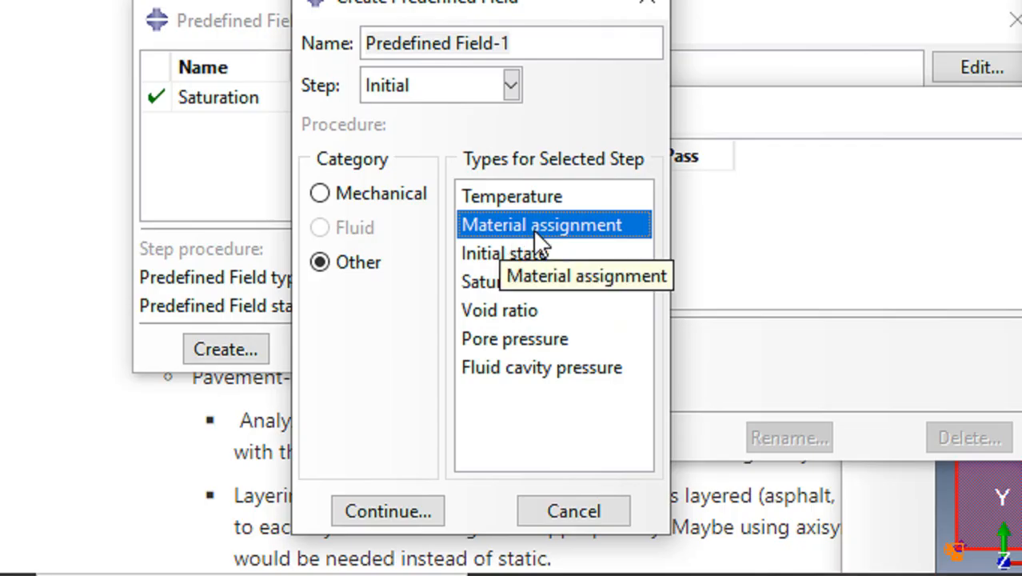
Inspect the Mechanical Geostatic stress field's parameters for the sub-grade layer region in the Initial step, and close them without defining anything
click(397, 205)
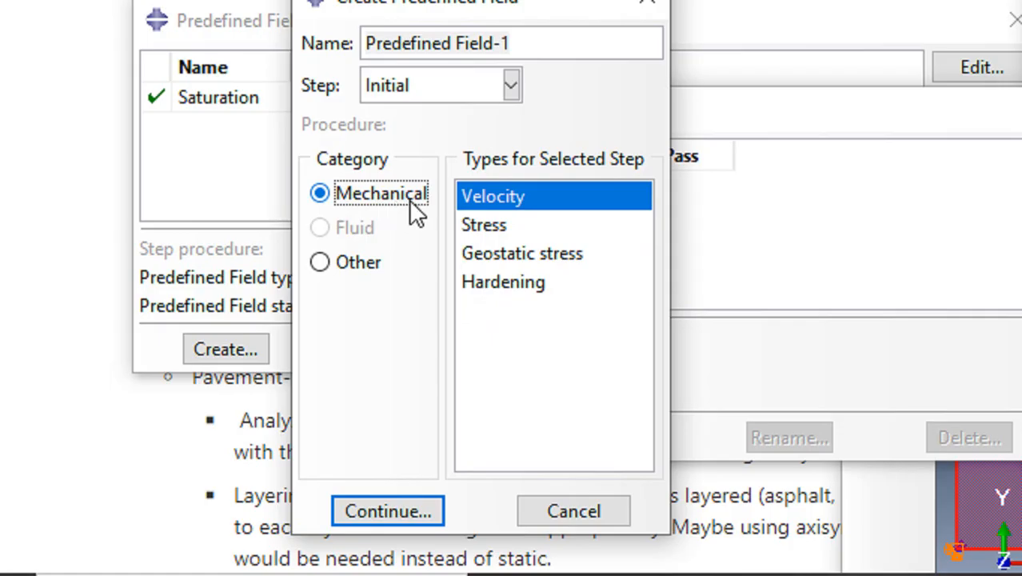
click(504, 254)
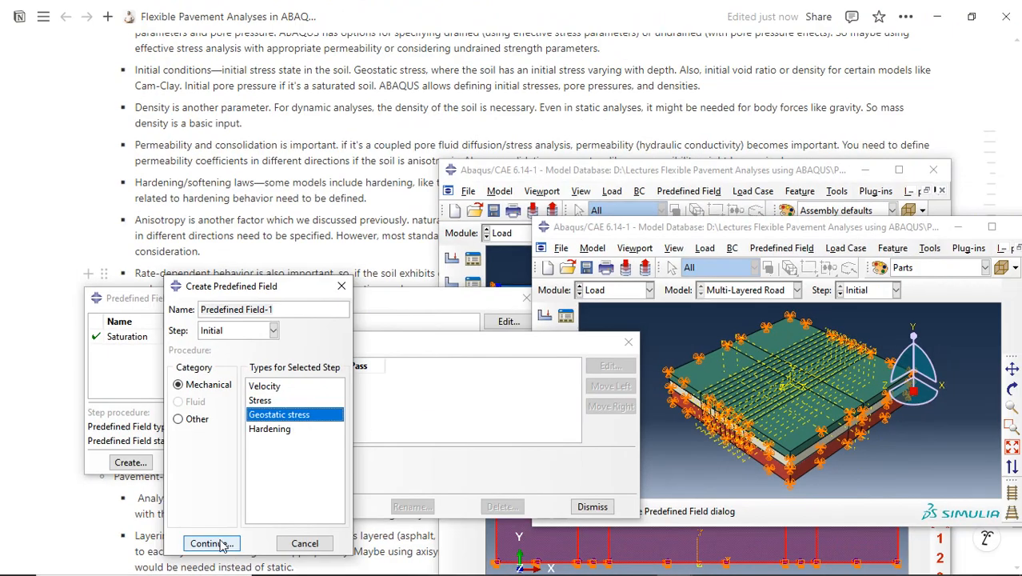
click(388, 511)
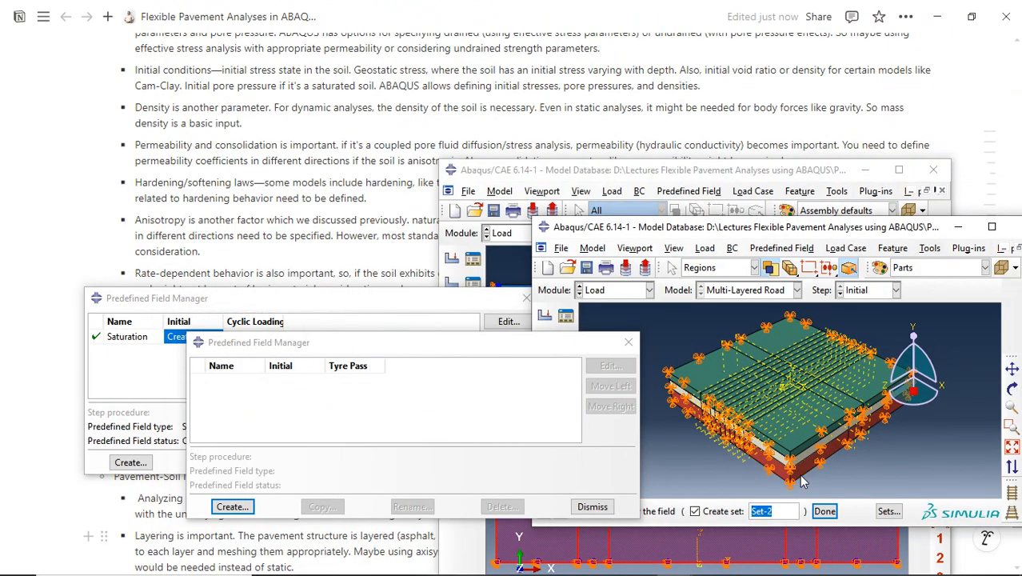
click(799, 452)
click(825, 511)
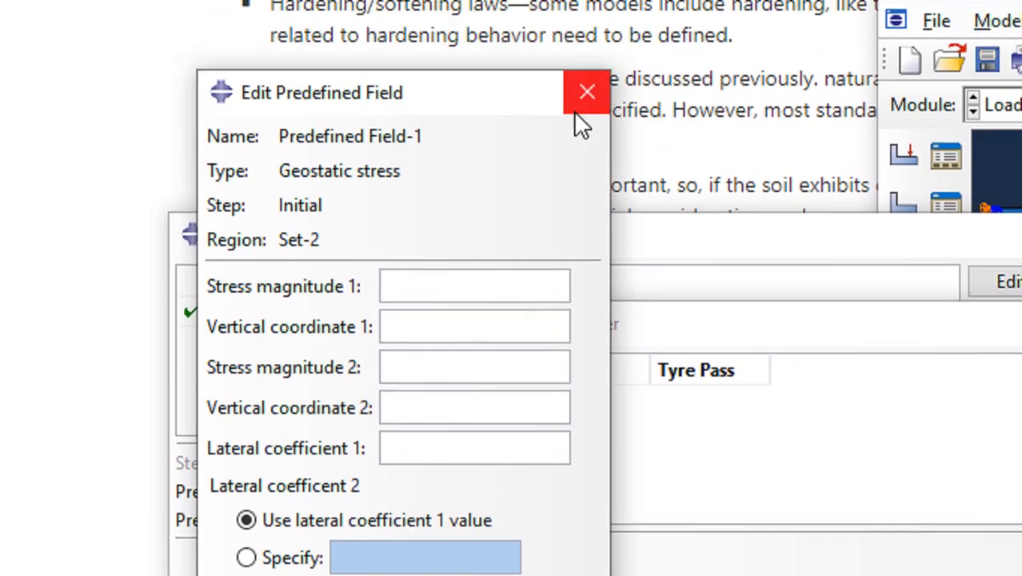
click(587, 33)
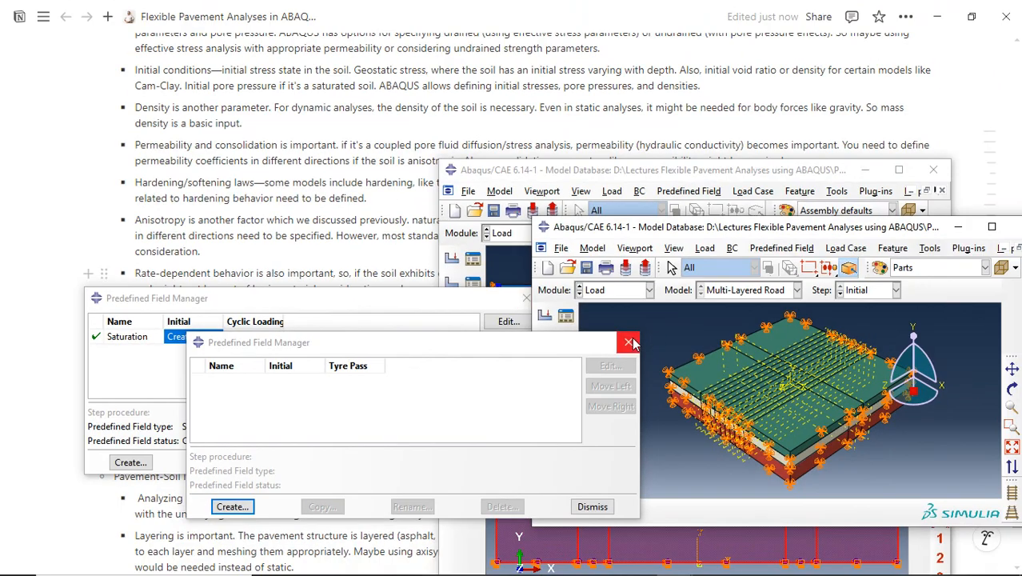
Check the Multi-Layered Road model's existing sets in the Set Manager, and close it
click(927, 249)
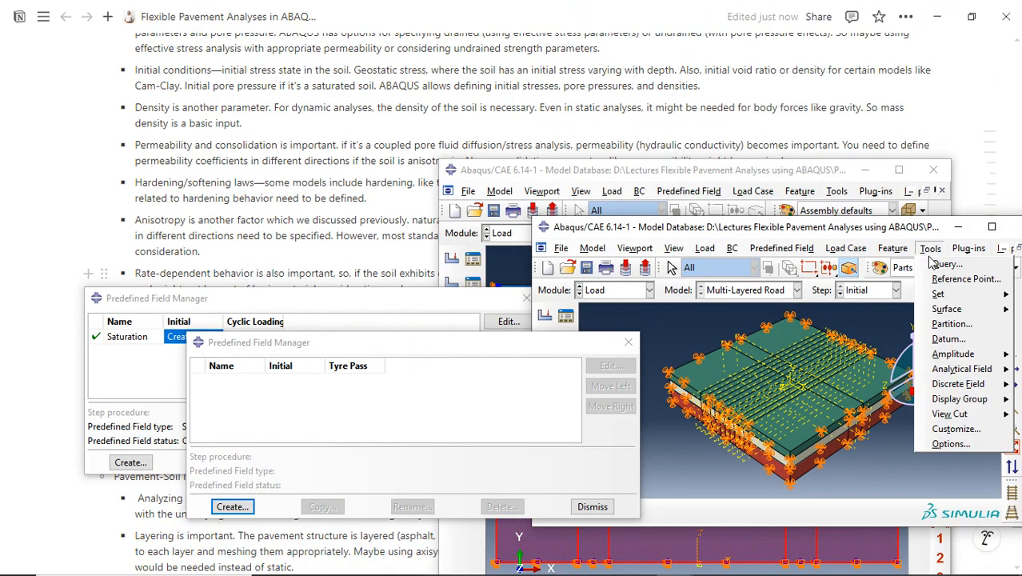
mouse_move(944, 295)
click(977, 296)
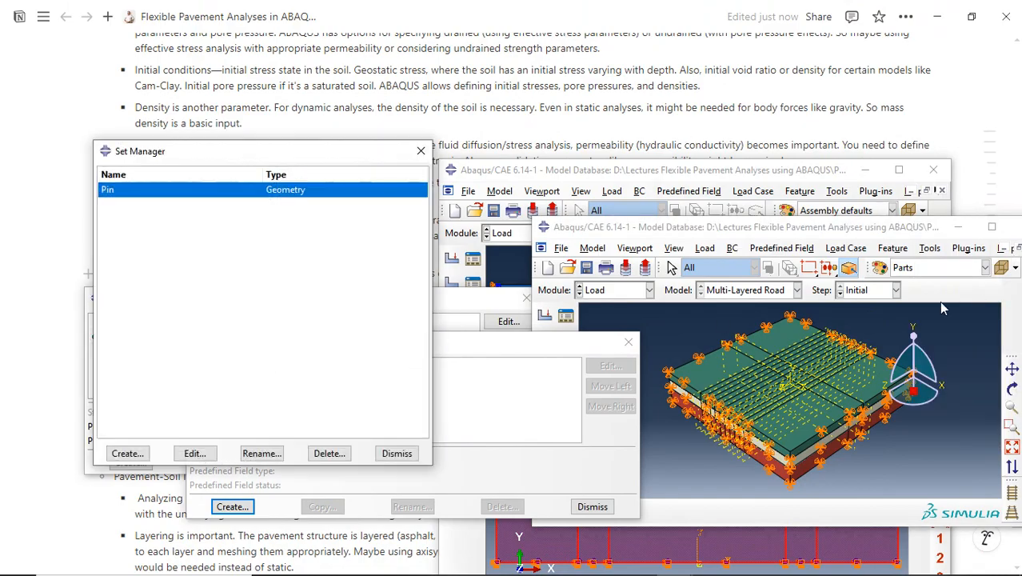
drag(320, 159, 344, 234)
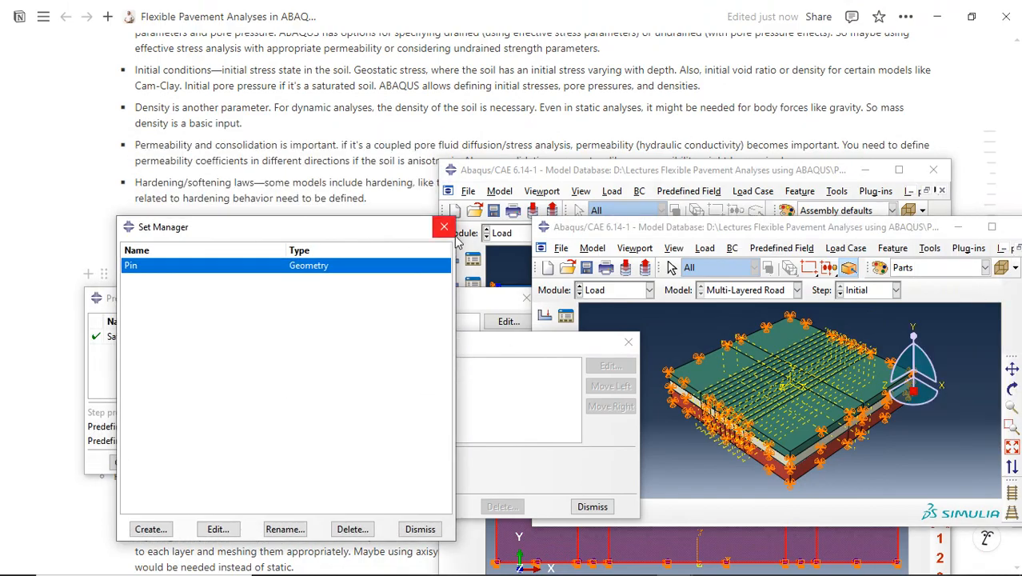
click(445, 228)
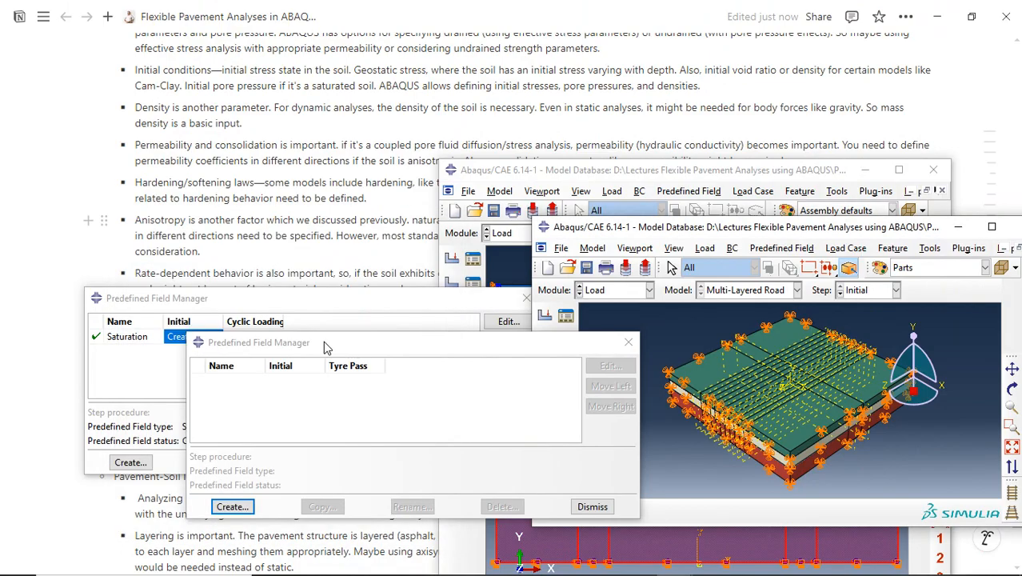
Close the Multi-Layered Road's Predefined Field Manager and cancel the Saturation field edit in the LET Alternate 1 model
drag(386, 346, 293, 331)
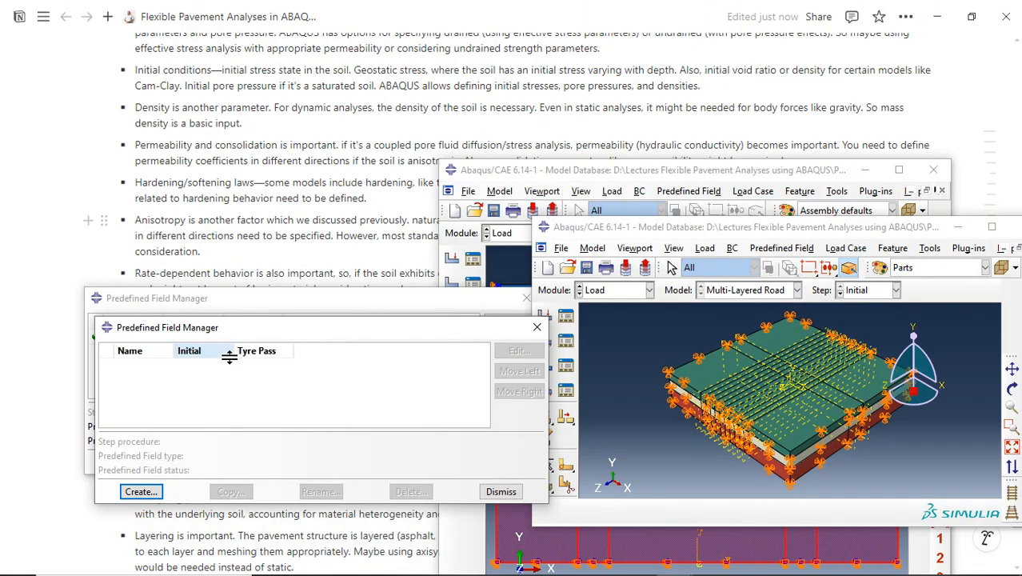
click(531, 326)
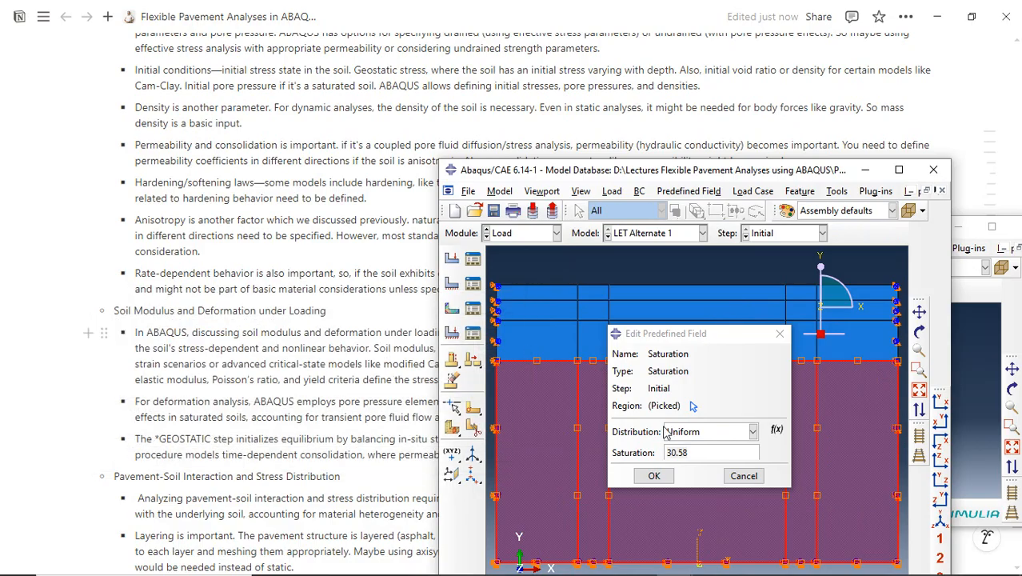
click(743, 473)
Switch LET Alternate 1 to the Property module and show the A_Wearing Coarse material's behaviors beside the model
click(552, 233)
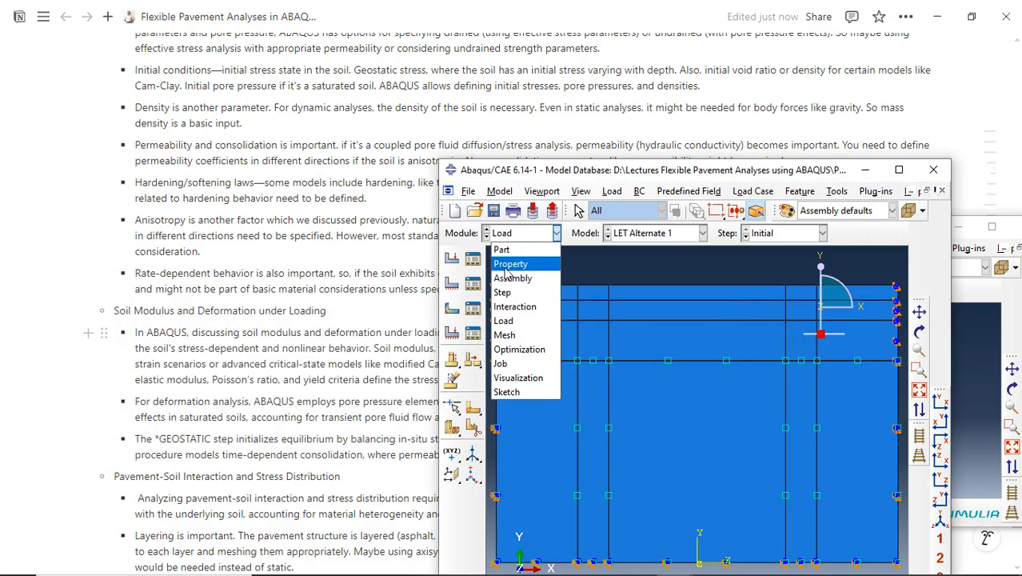
click(516, 263)
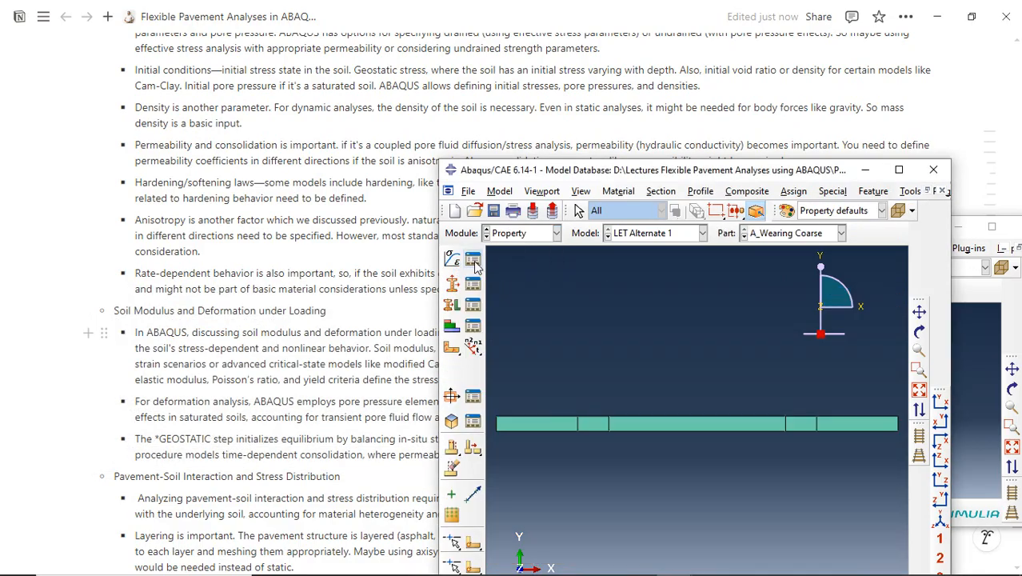
click(472, 360)
drag(349, 259, 276, 282)
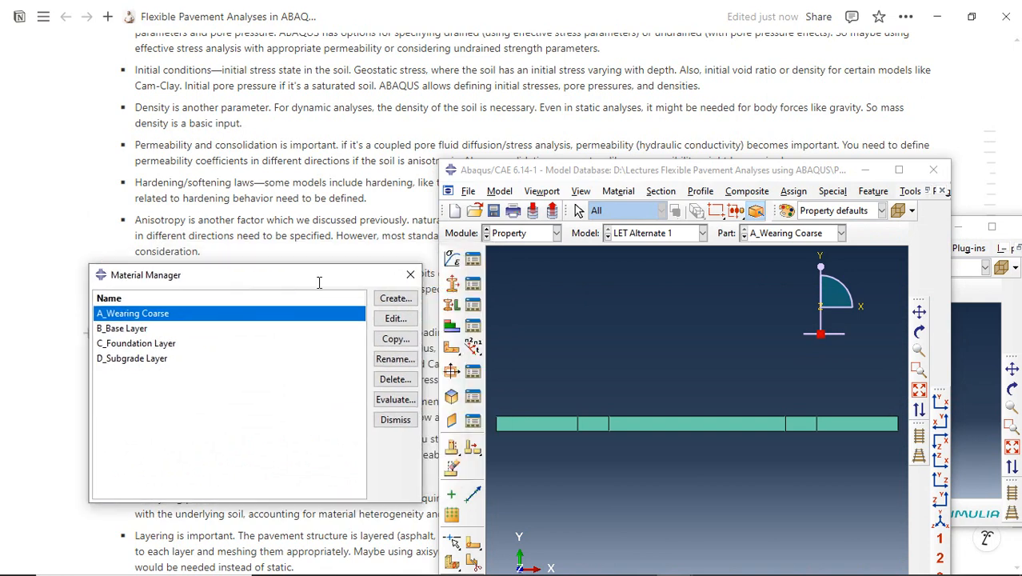
click(395, 318)
drag(636, 71, 327, 317)
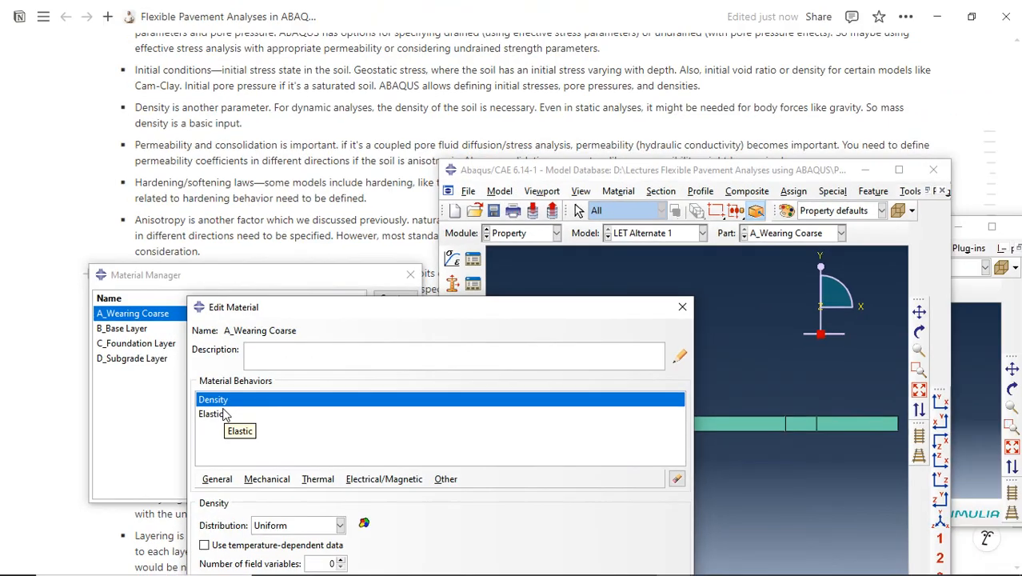
Switch LET Alternate 1 to the Step module and place its Step Manager beside the model
click(524, 233)
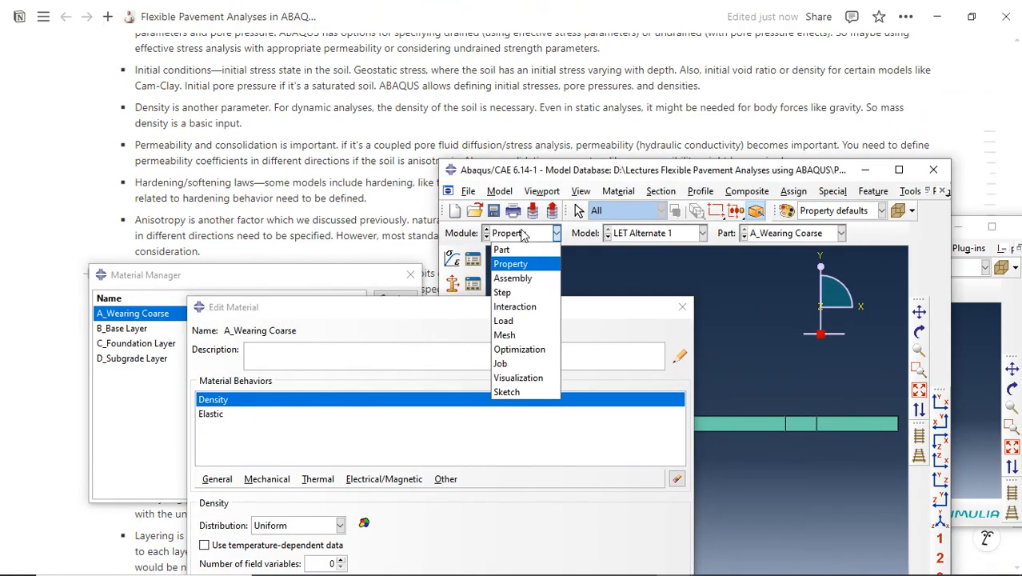
click(504, 292)
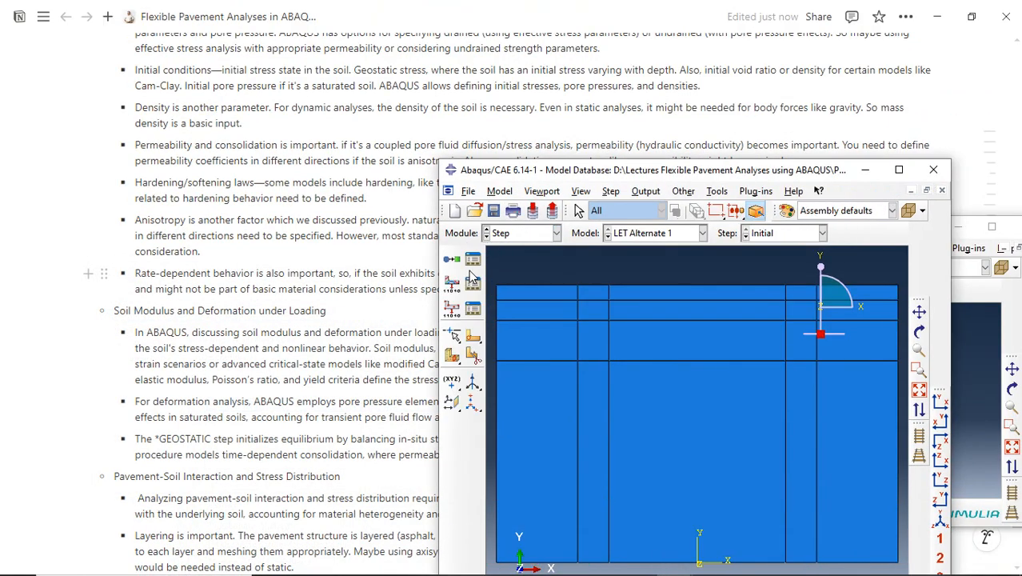
click(474, 261)
drag(357, 301, 242, 328)
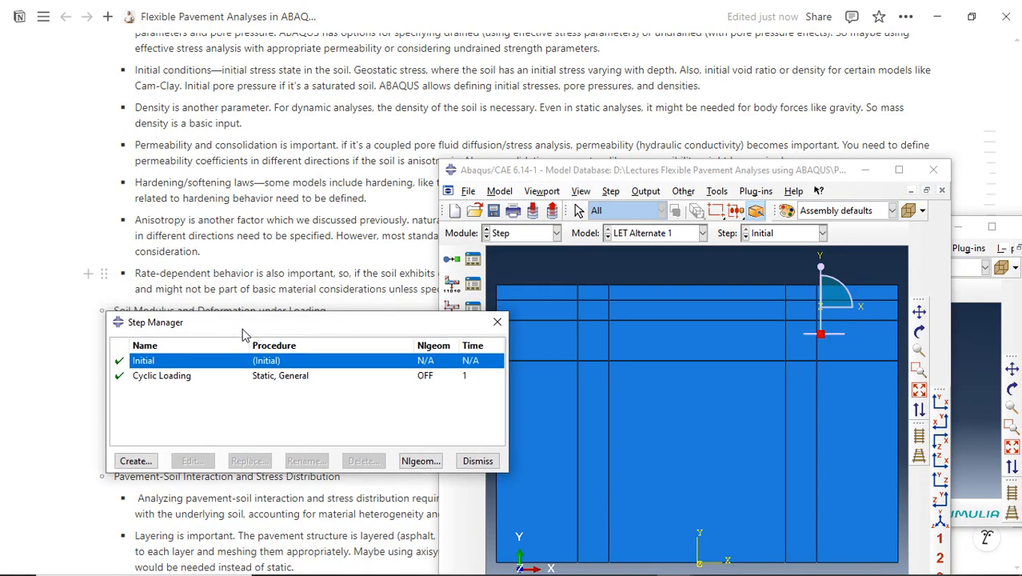
Examine the General procedure types for a new step after Initial, highlight Geostatic, and cancel the step creation
click(135, 460)
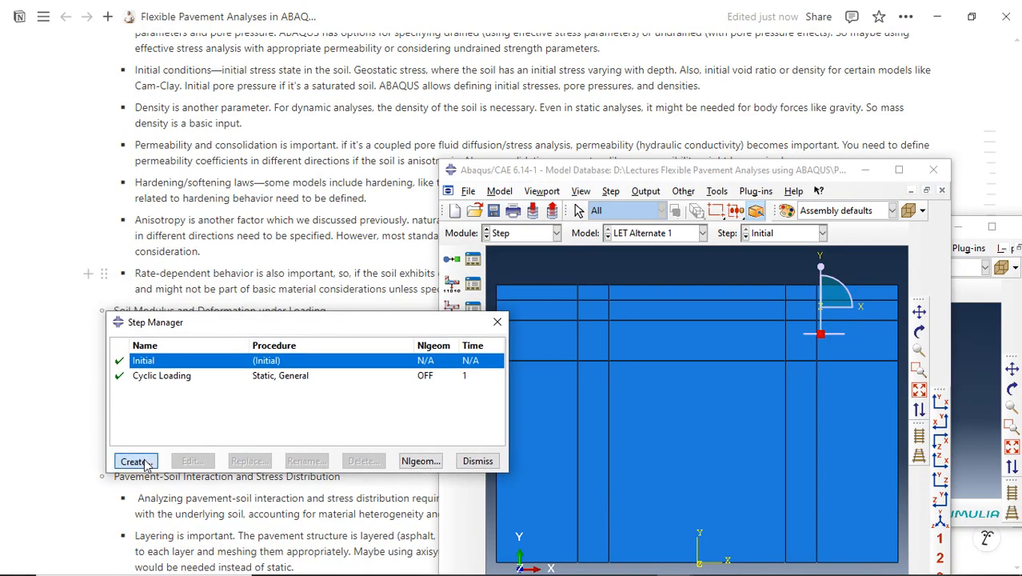
drag(318, 196, 288, 198)
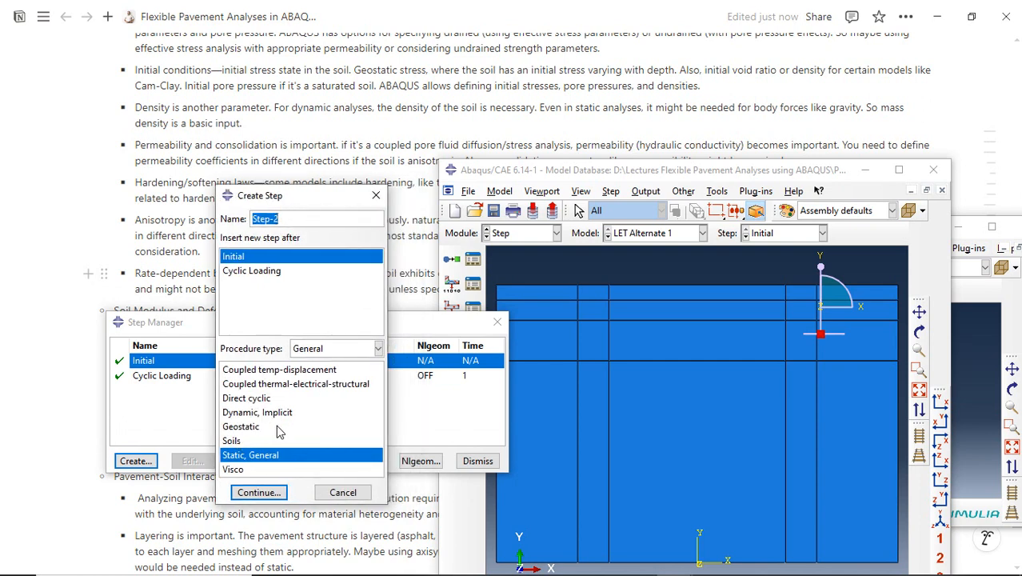
click(333, 352)
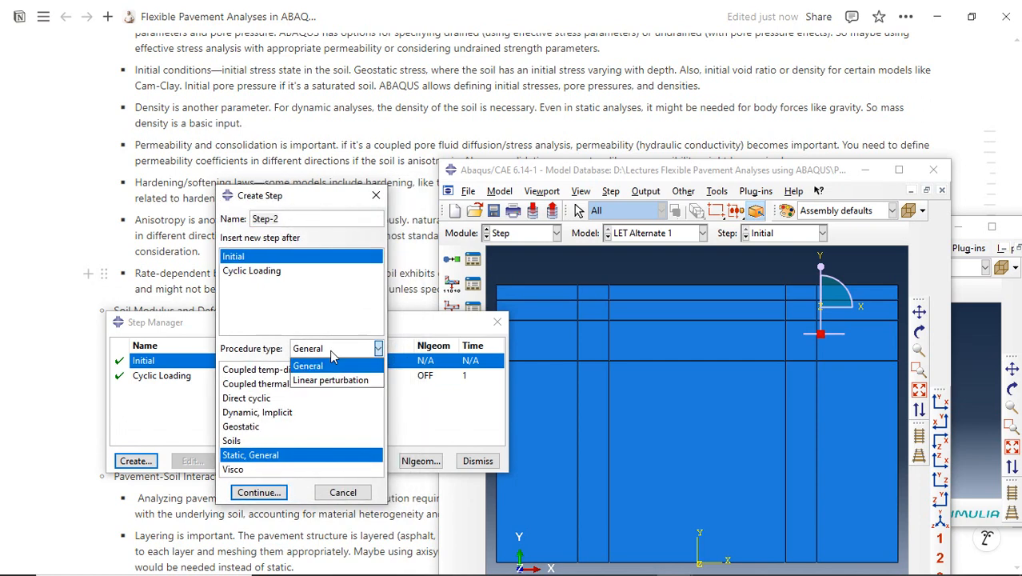
click(334, 359)
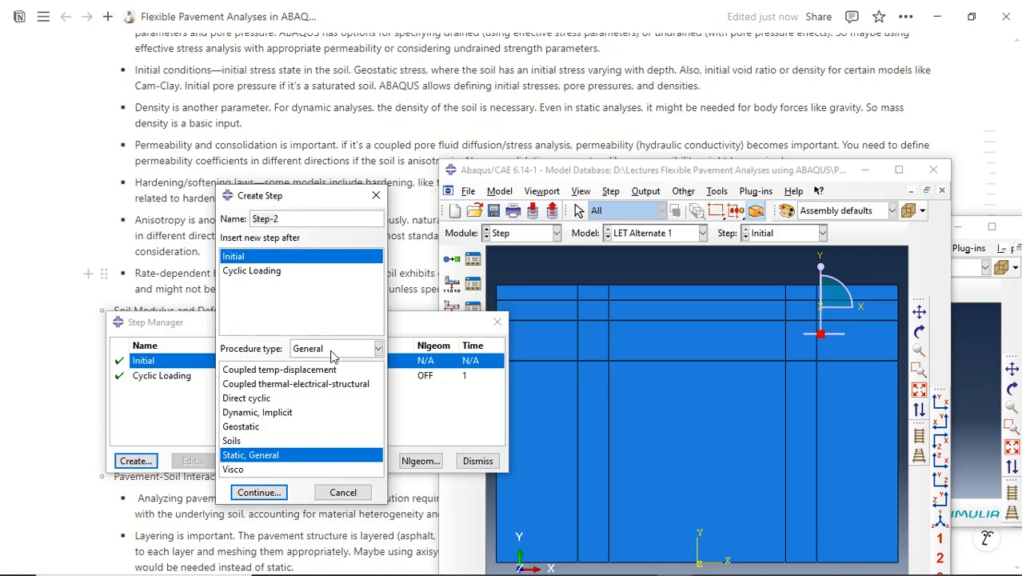
click(249, 433)
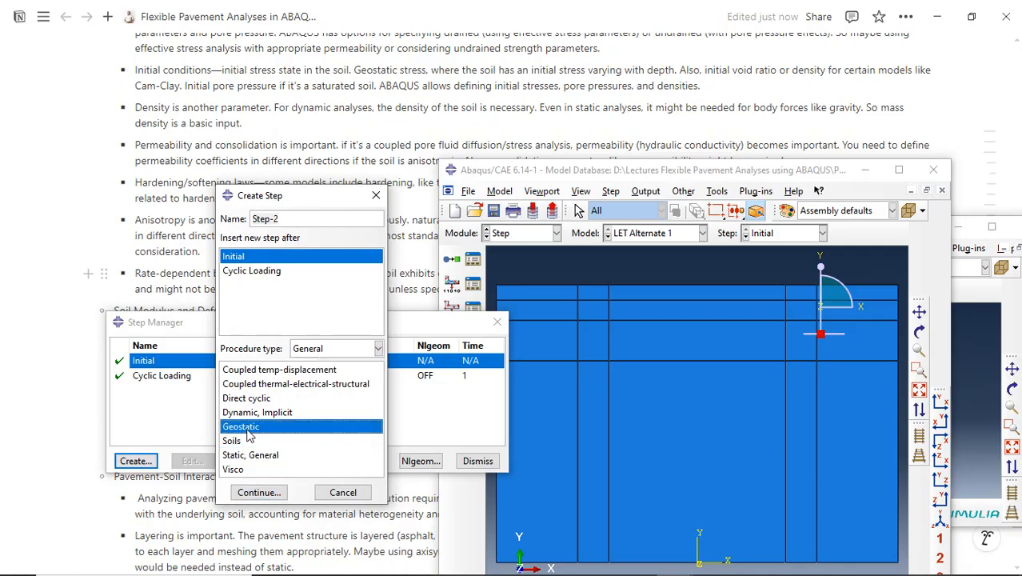
click(342, 493)
Switch LET Alternate 1 to the Load module and show its loads in the Load Manager
click(521, 234)
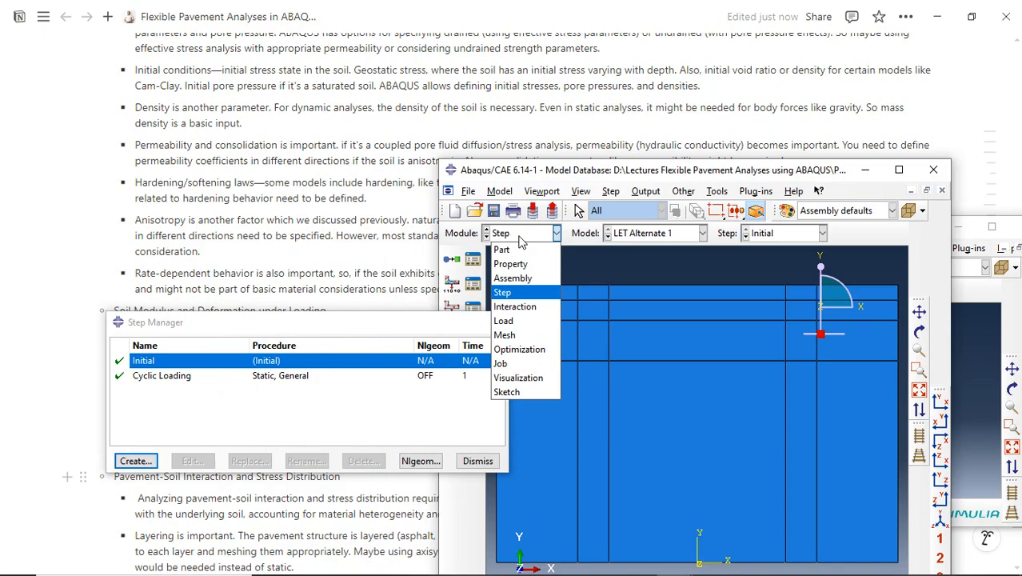
click(503, 320)
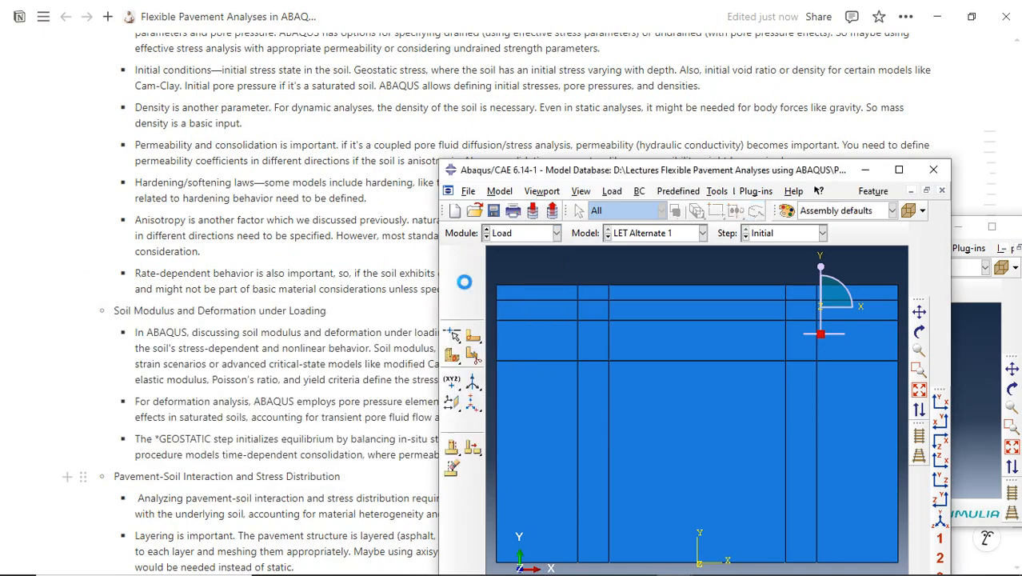
click(473, 258)
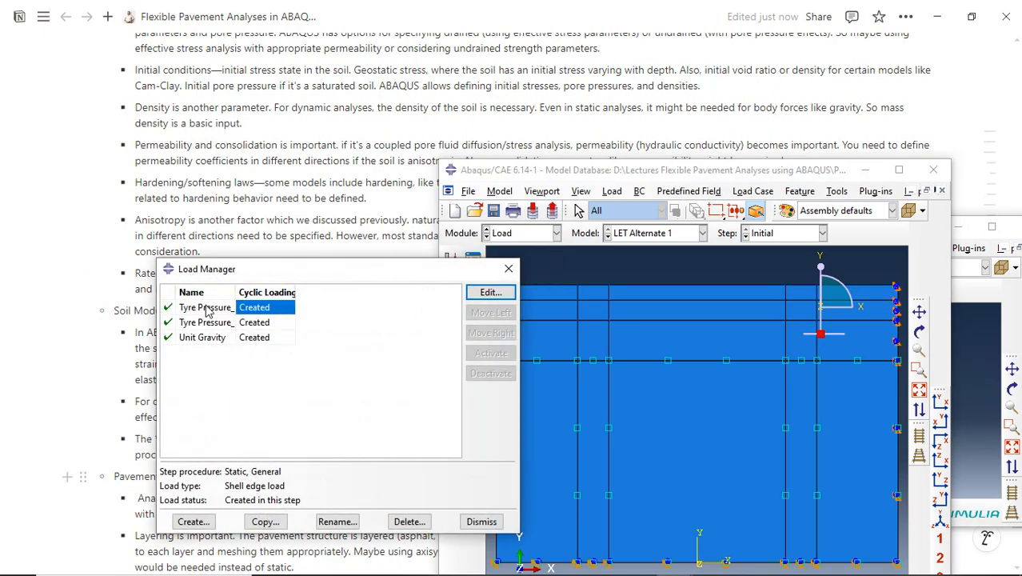
click(193, 521)
drag(292, 215, 245, 238)
click(196, 276)
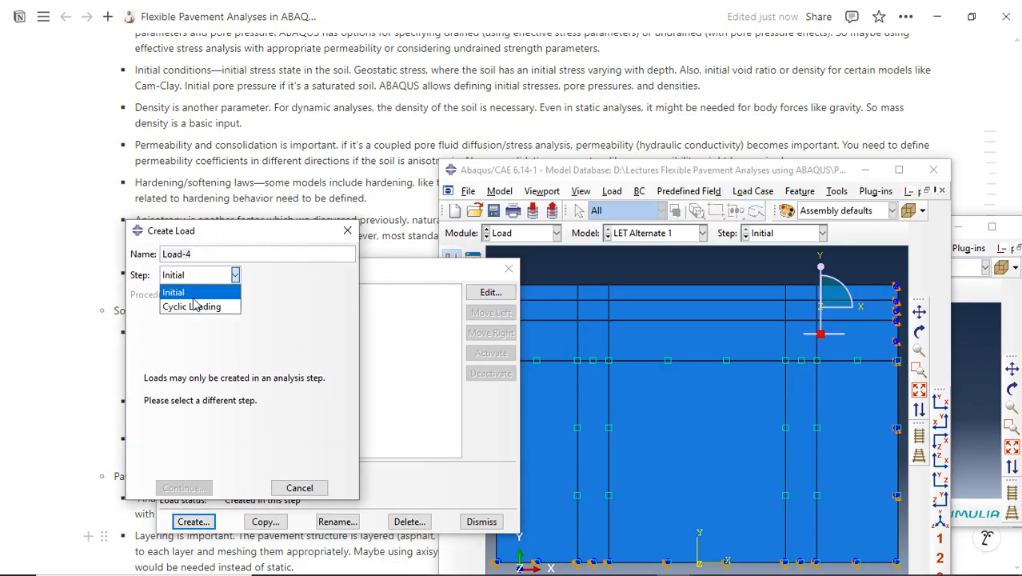
click(201, 276)
click(347, 231)
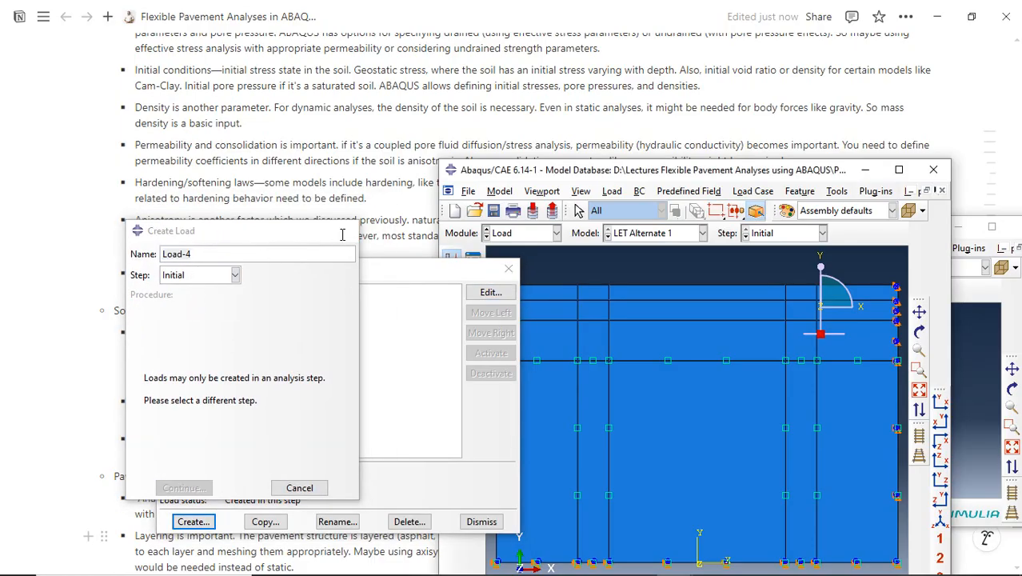
Close the Load Manager and examine the Mechanical load types for a new load in the Cyclic Loading step
click(507, 268)
click(452, 258)
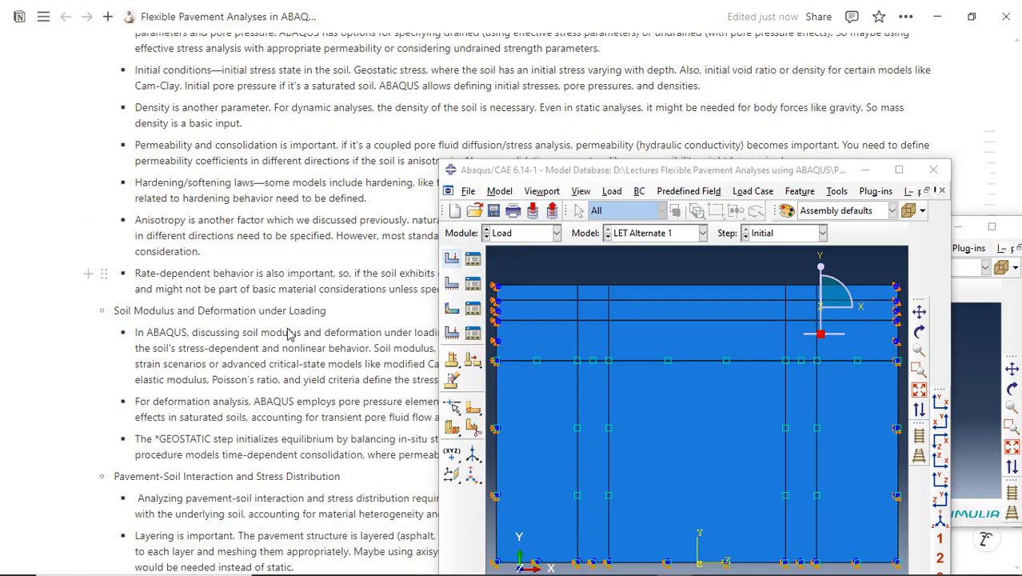
drag(217, 238, 202, 242)
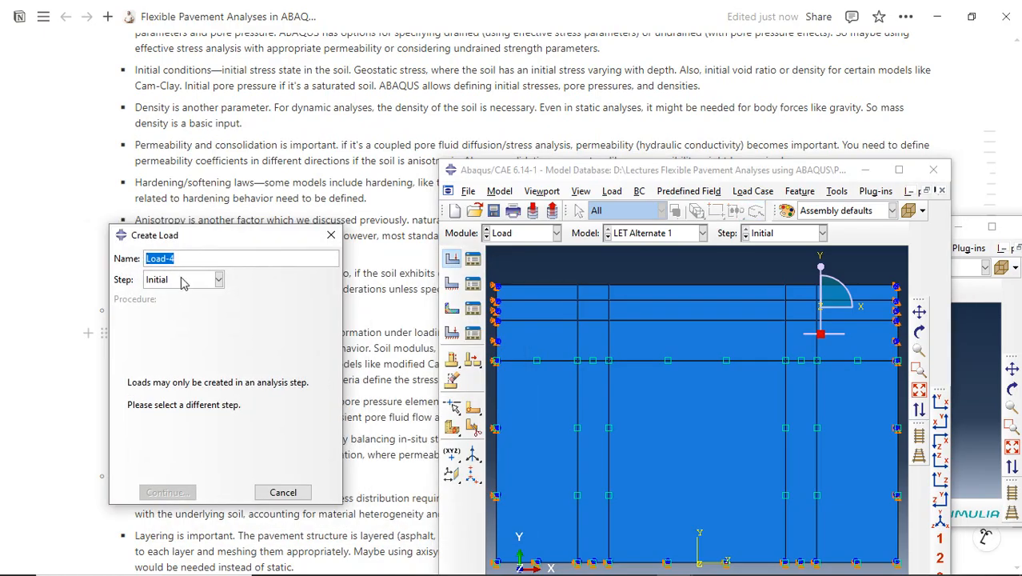
click(183, 281)
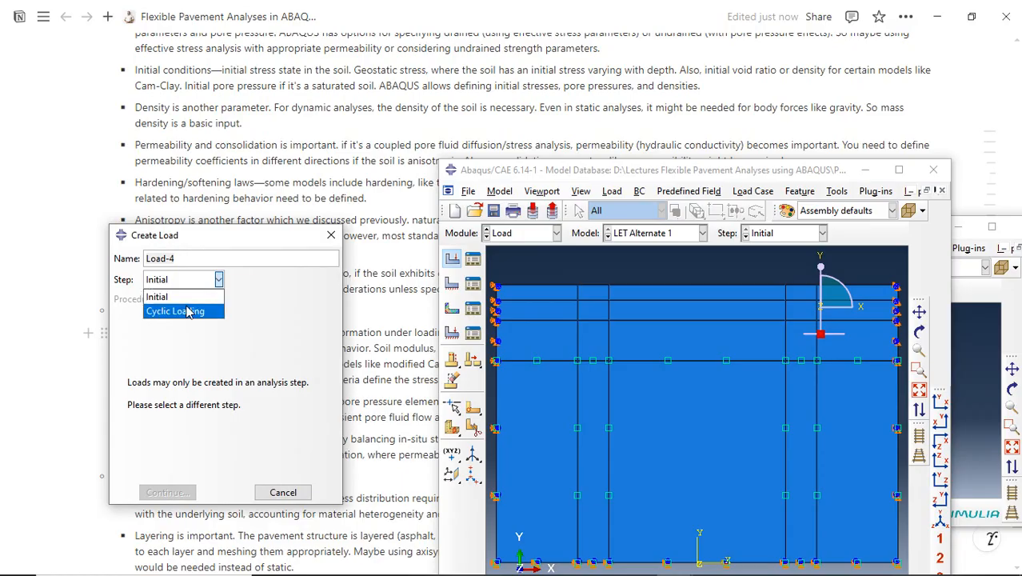
click(187, 311)
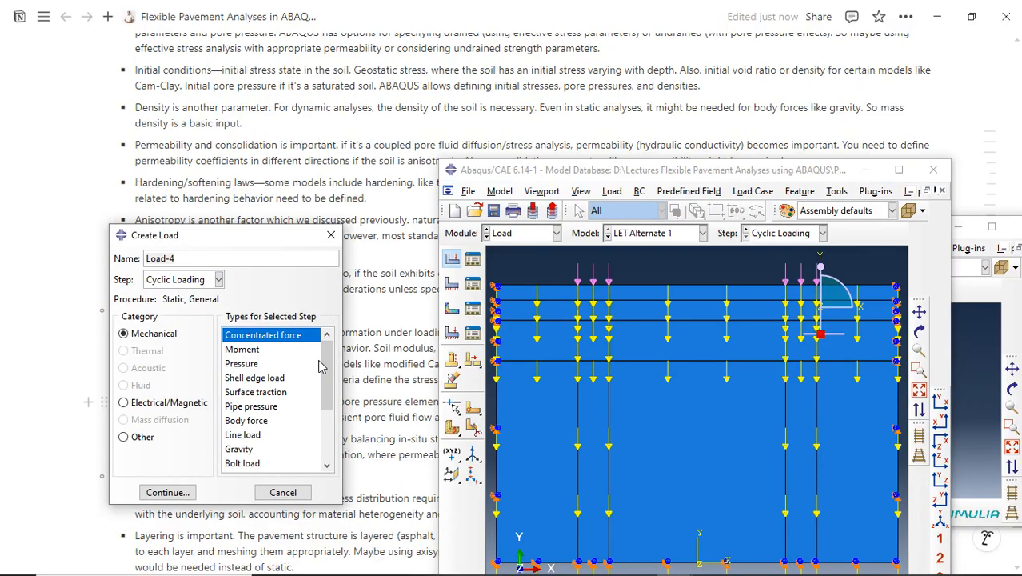
scroll(328, 368, down, 1)
scroll(699, 366, up, 2)
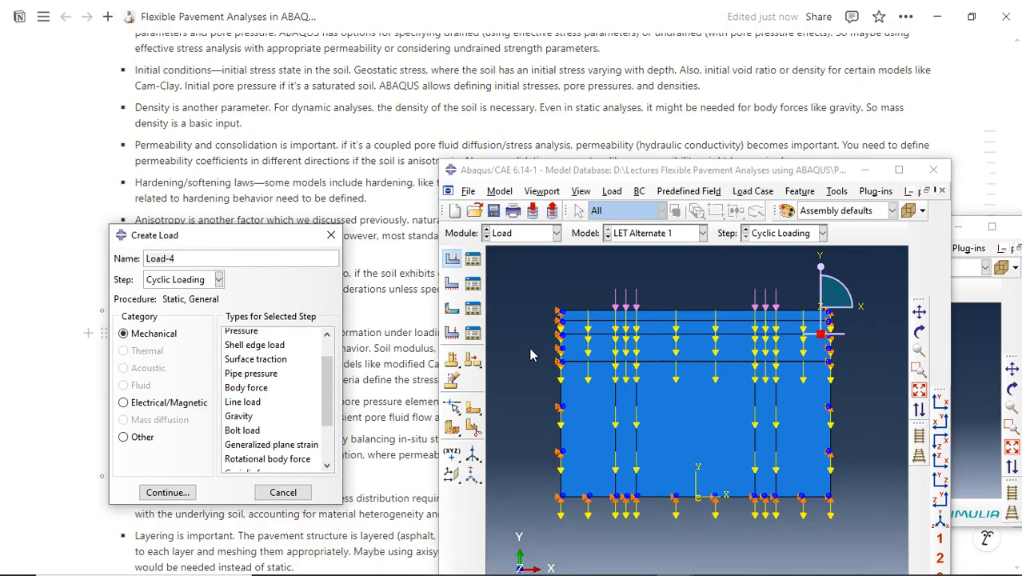
scroll(530, 352, down, 2)
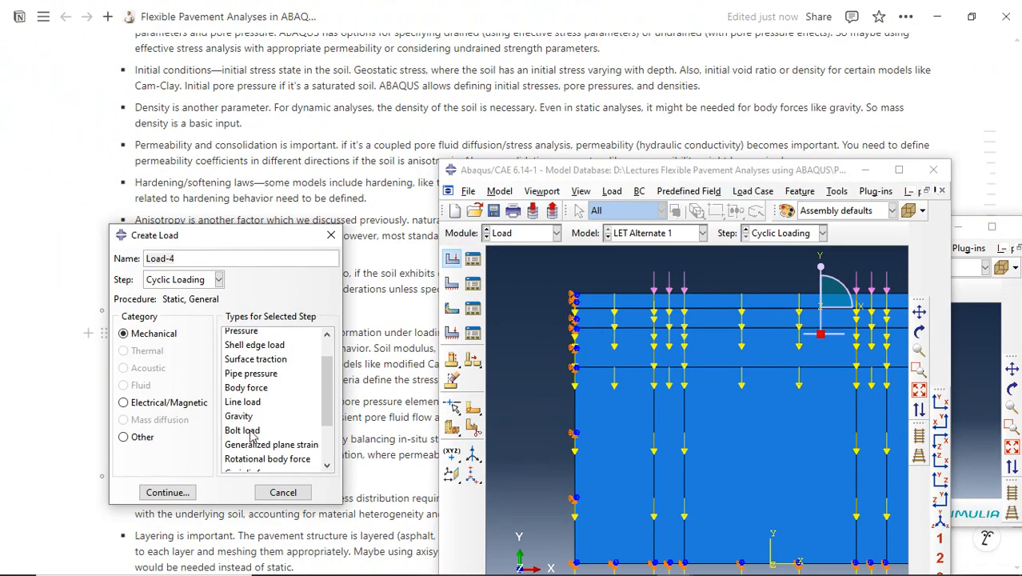
Show the Gravity load's distribution, component and amplitude settings, and cancel the load creation
click(247, 420)
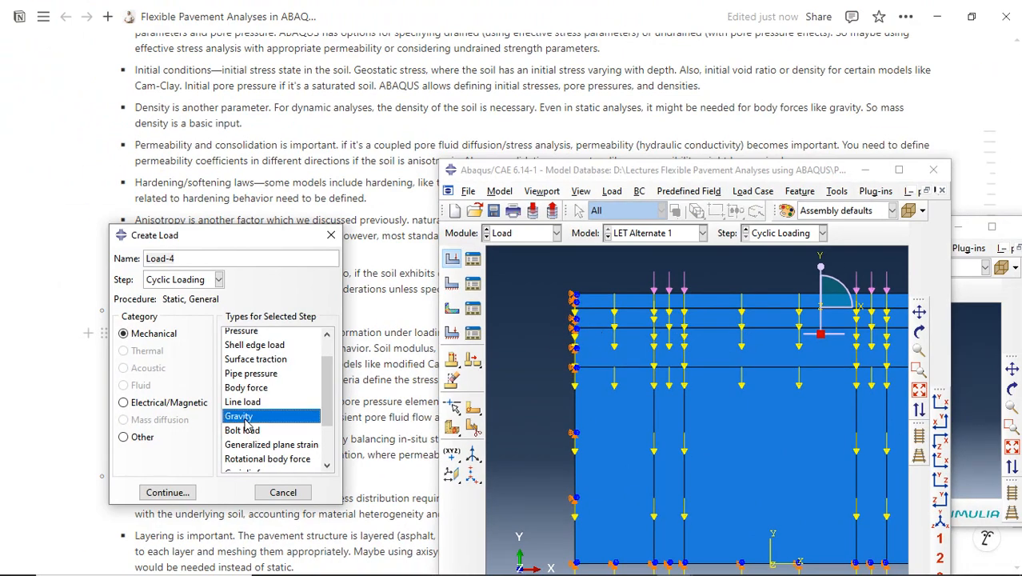
click(167, 490)
drag(382, 226, 262, 265)
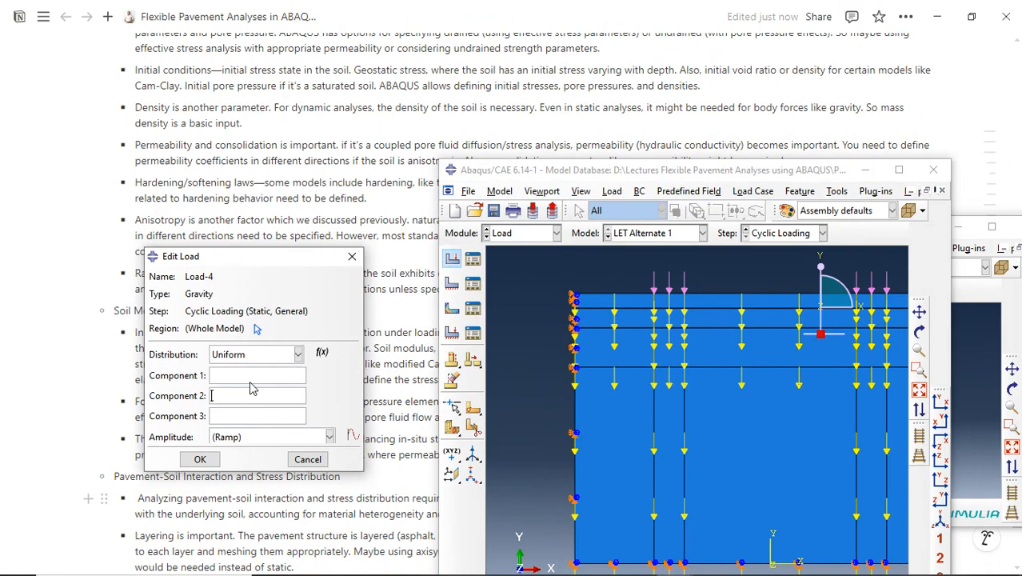
click(353, 257)
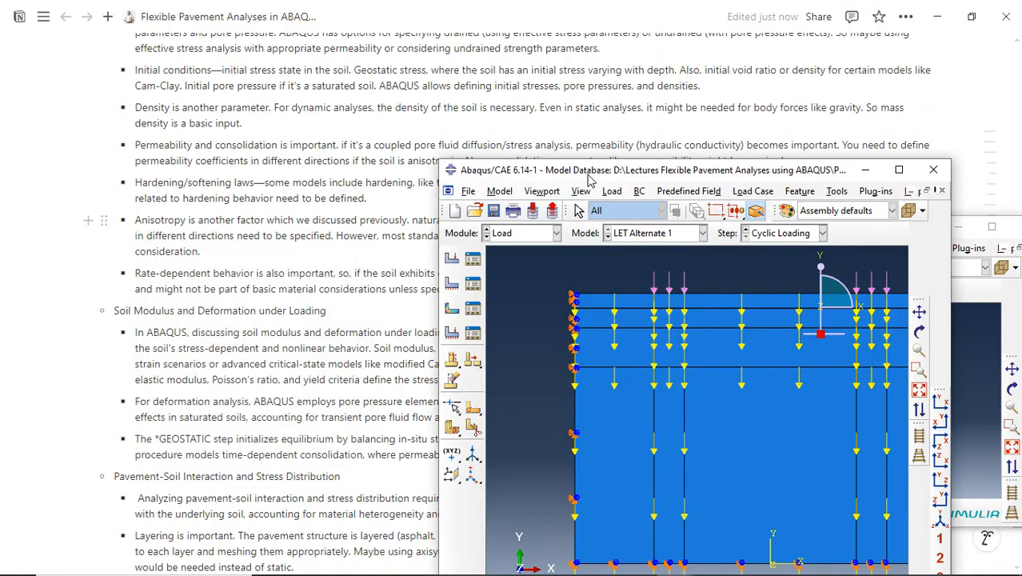
Move the LET Alternate 1 model window off the notes and read from permeability and consolidation to Soil Modulus and Deformation under Loading
drag(588, 177, 445, 180)
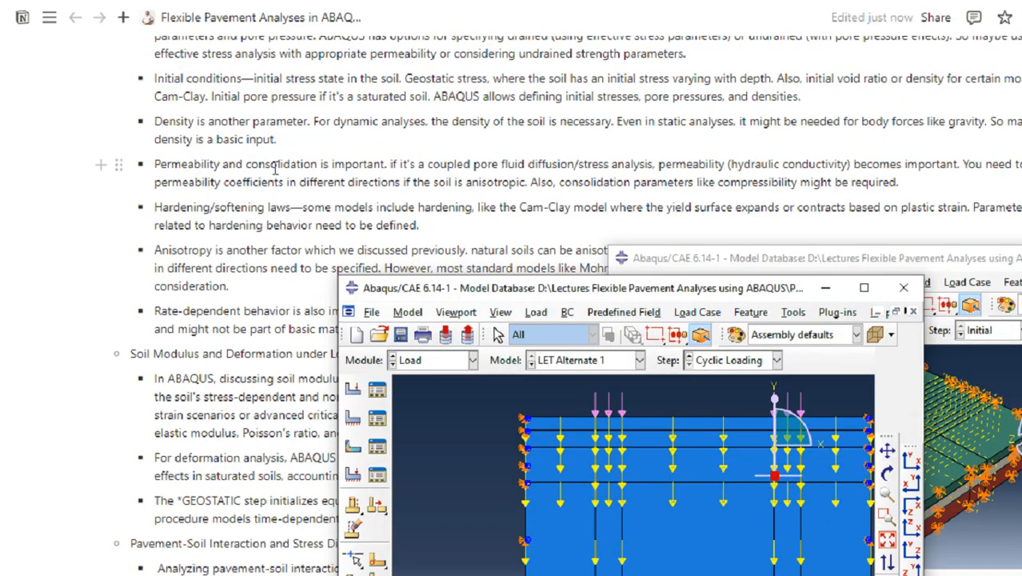
scroll(253, 153, down, 2)
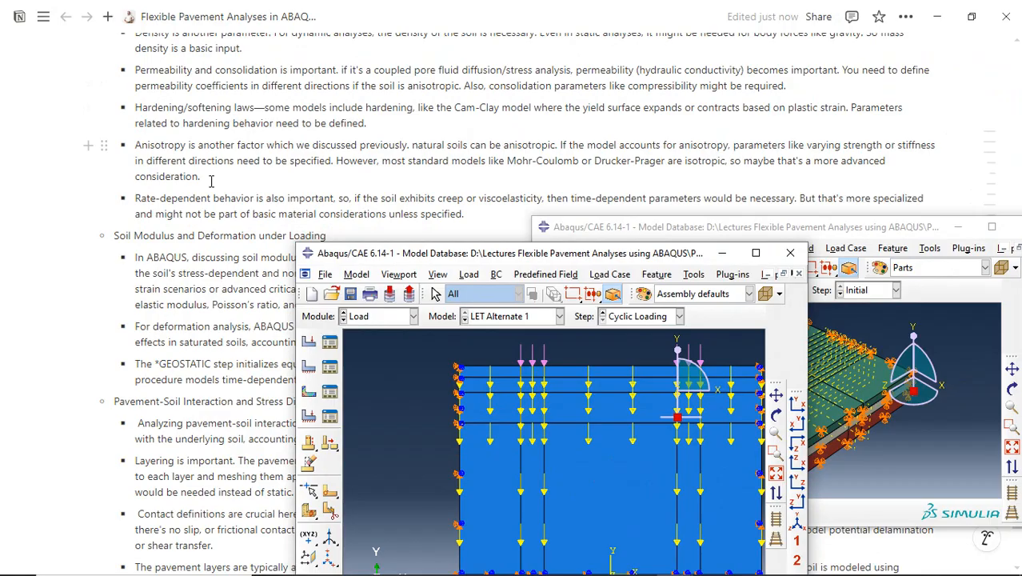
scroll(211, 182, down, 1)
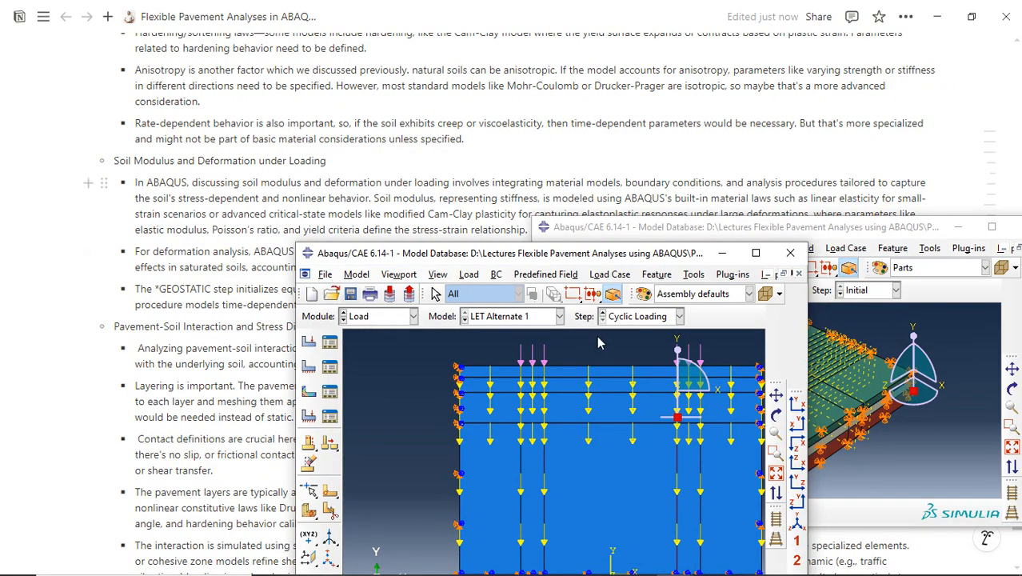
Bring the Multi-Layered Road model forward, switch it to the Part module, and list its available parts
click(520, 317)
click(524, 320)
click(877, 294)
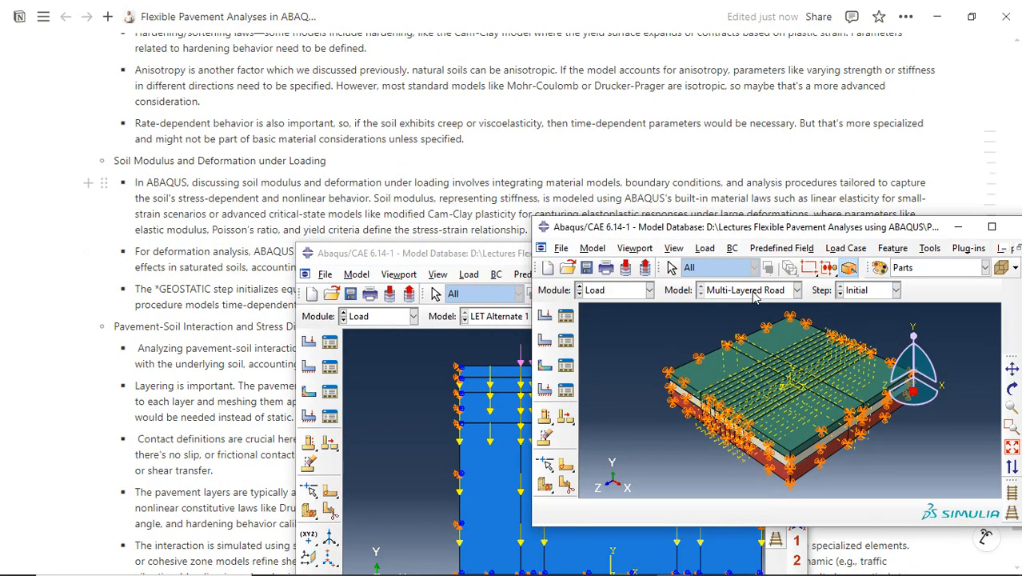
click(612, 289)
click(600, 303)
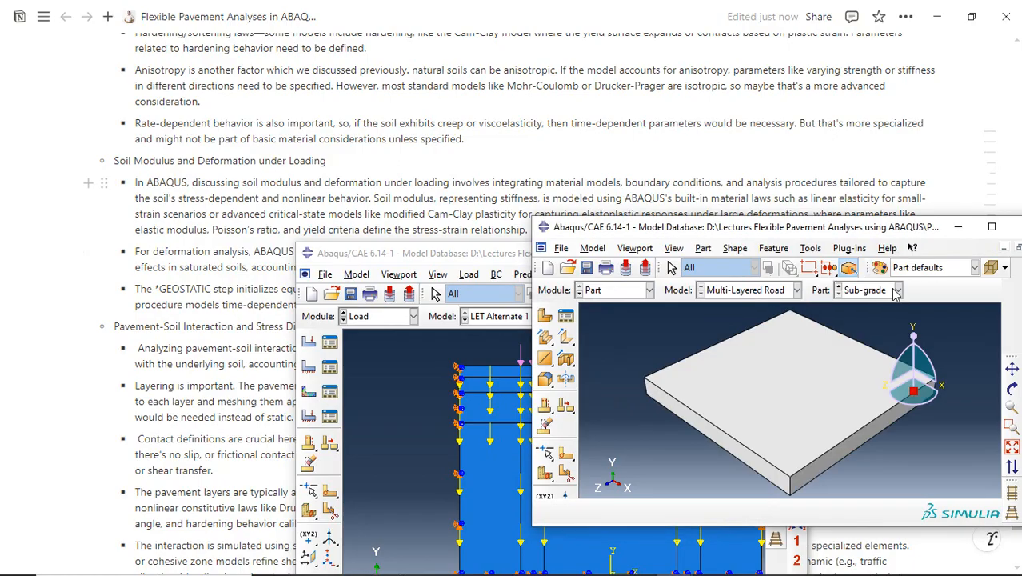
click(866, 292)
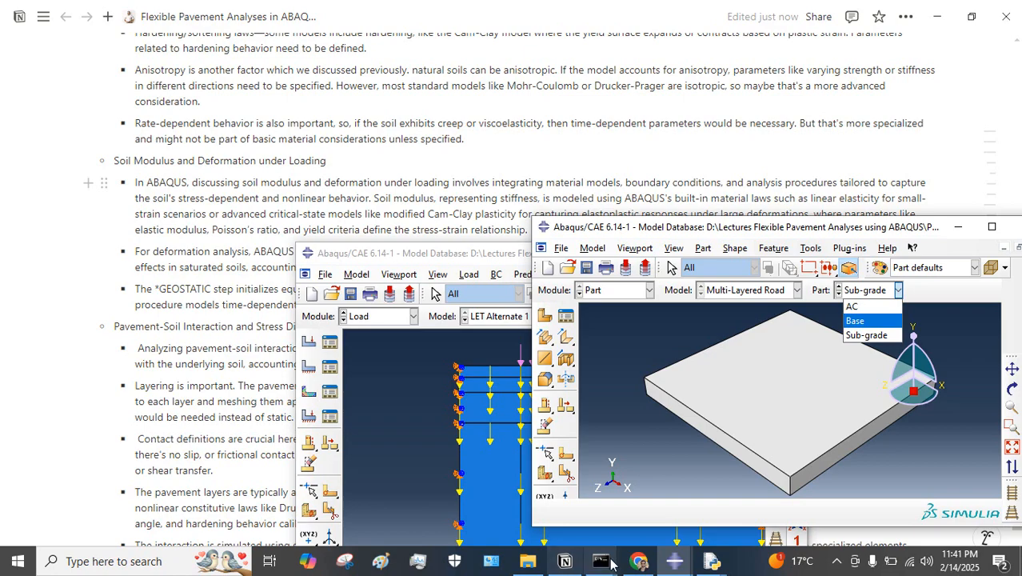
Look at the GitHub profile in Chrome and the saturation degree Python script in IDLE, and return to the Notion notes
click(637, 561)
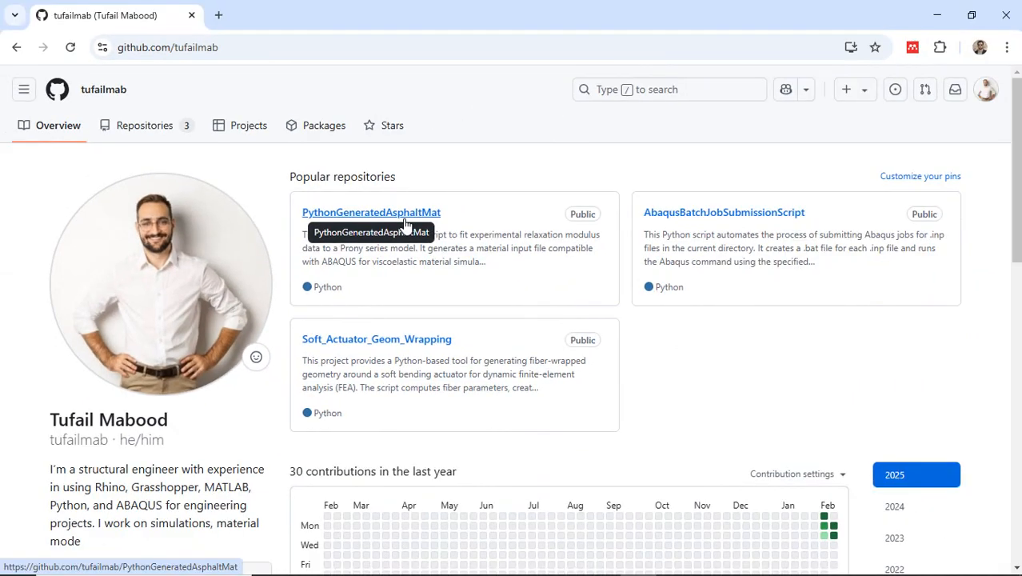
mouse_move(686, 570)
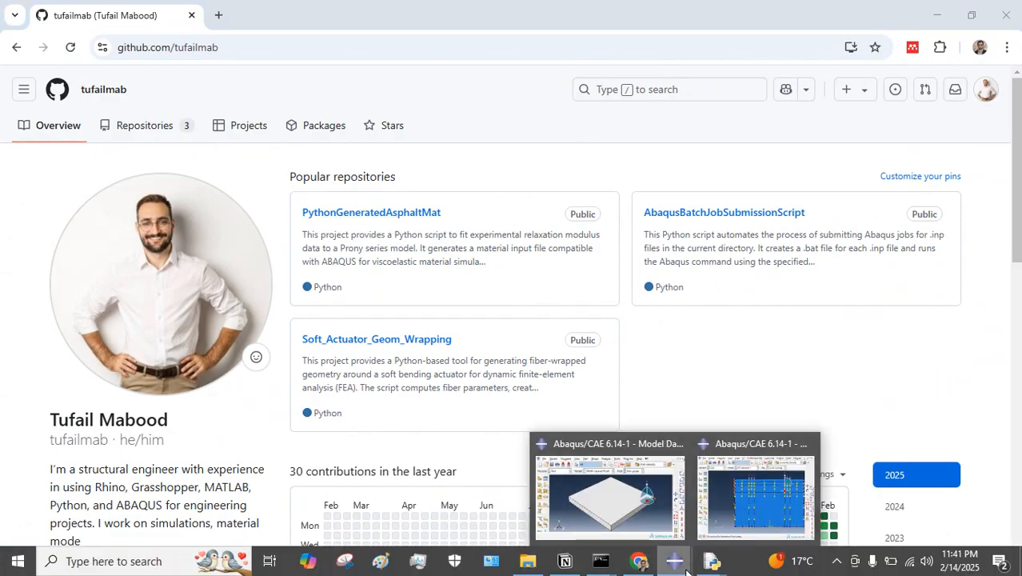
mouse_move(712, 559)
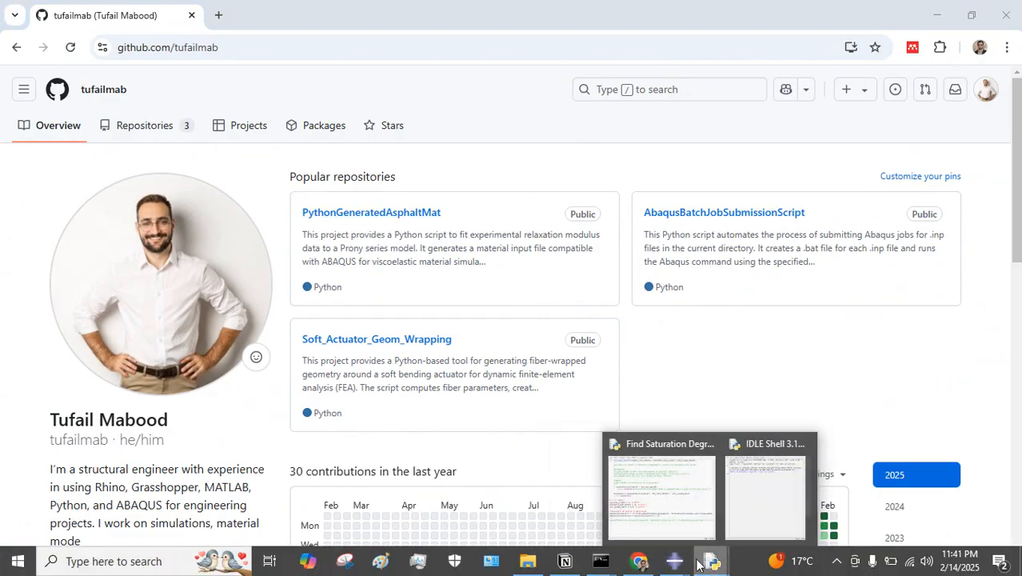
click(649, 488)
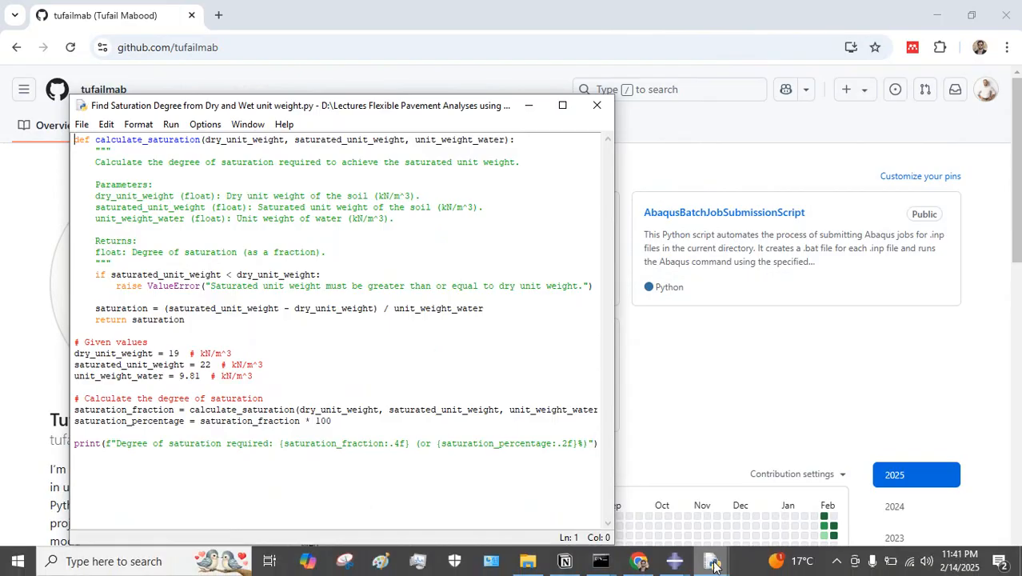
mouse_move(672, 565)
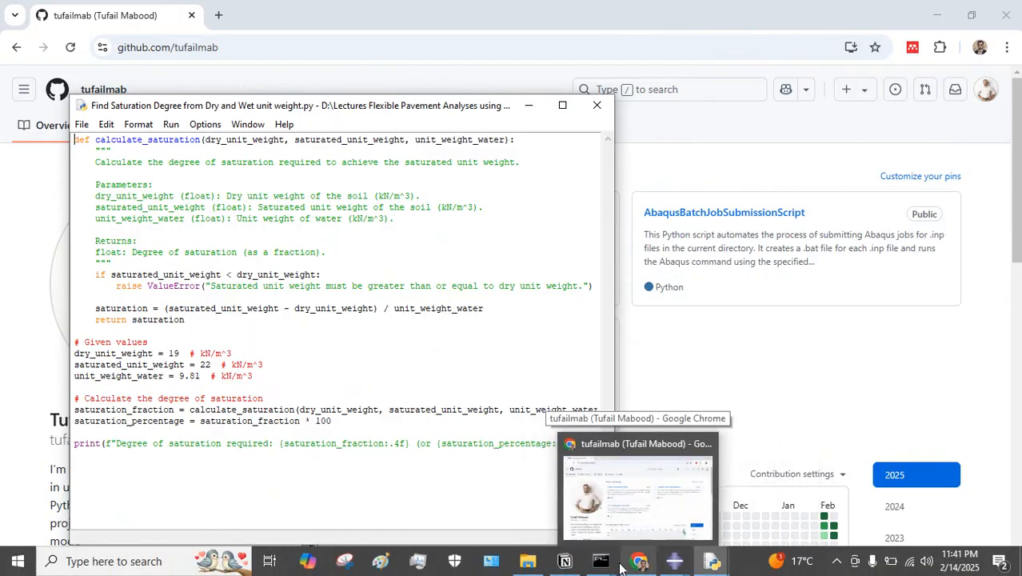
click(565, 562)
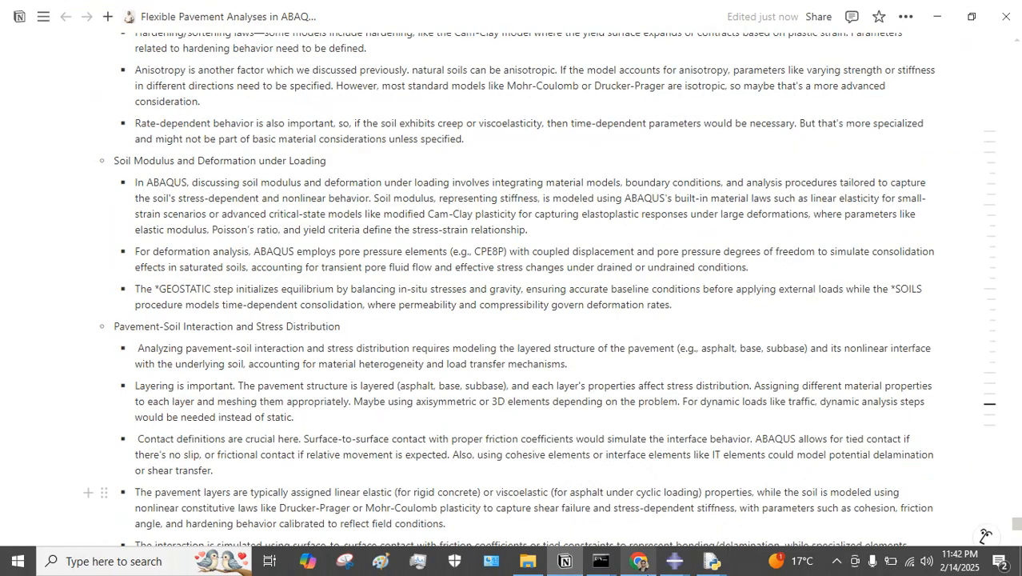
Bring the LET Alternate 1 model back beside the notes and review the Soil Modulus and Deformation under Loading section
mouse_move(672, 565)
click(736, 476)
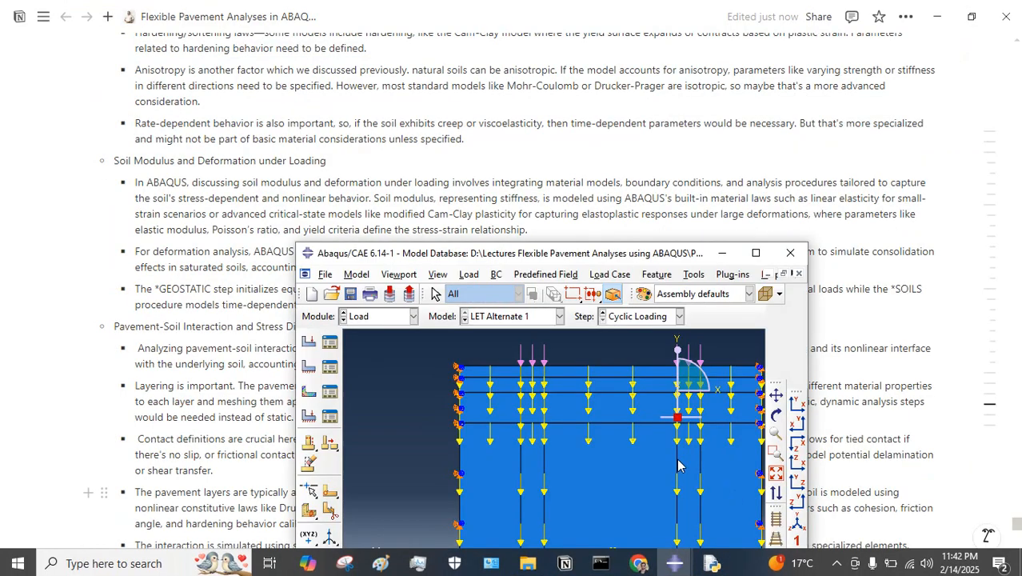
drag(491, 258, 642, 218)
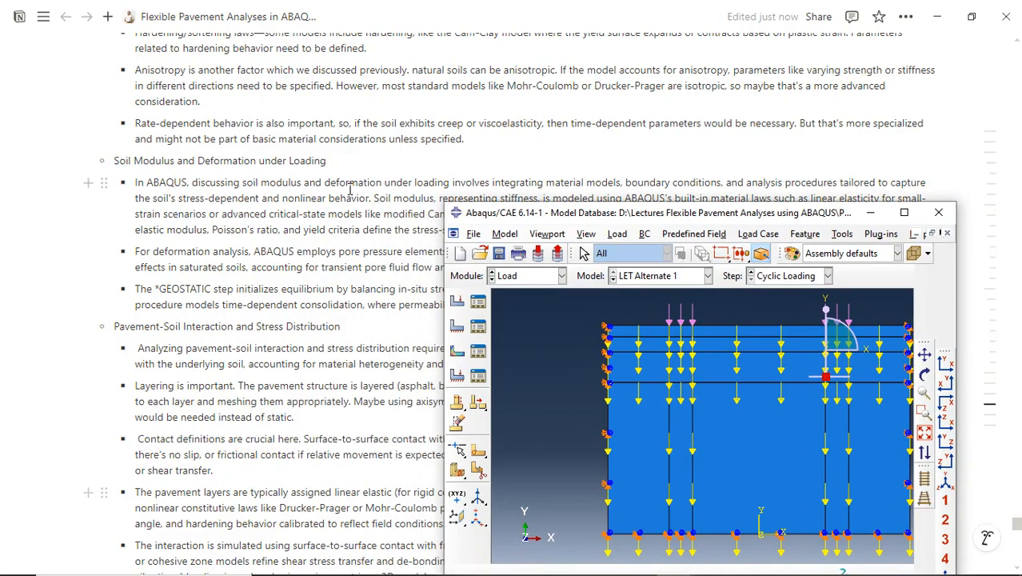
scroll(360, 228, up, 1)
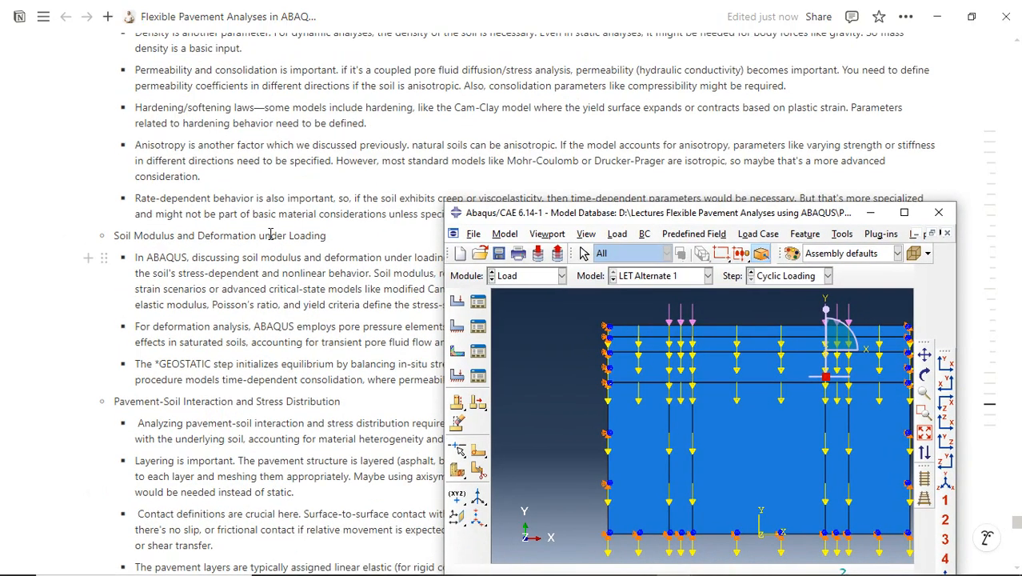
scroll(260, 250, down, 1)
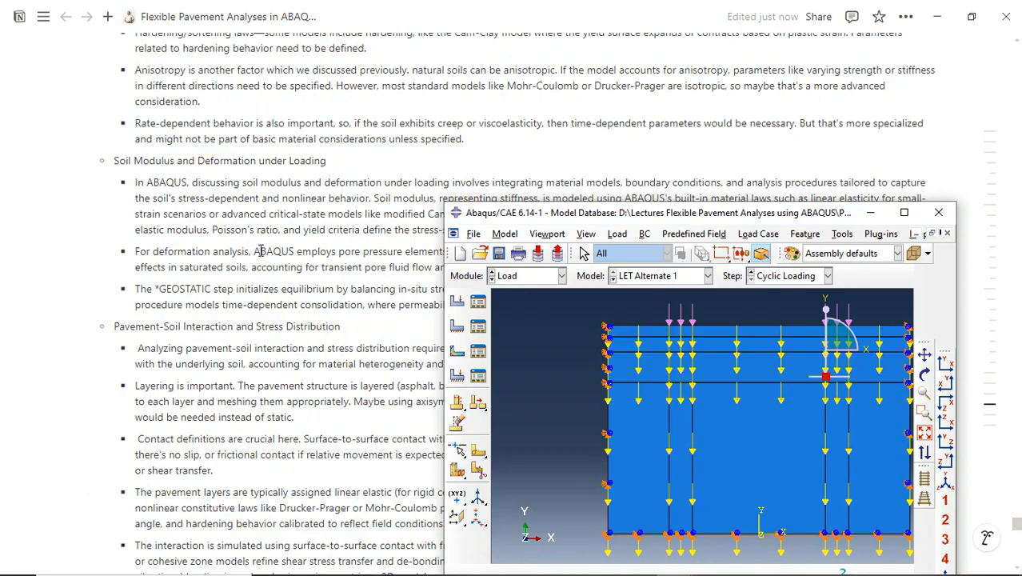